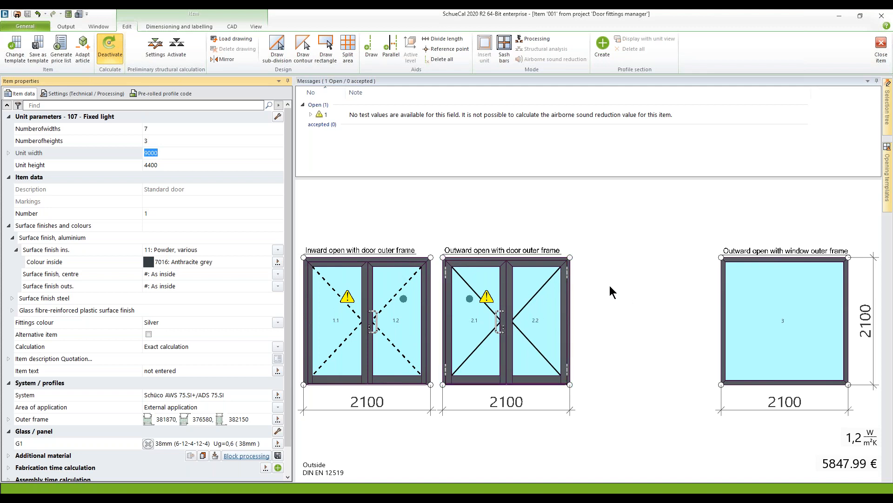
# Examine the enlarged profile section of the left jamb on the fixed unit with the window outer frame
pyautogui.moveTo(634, 282); pyautogui.dragTo(403, 266, button='middle')
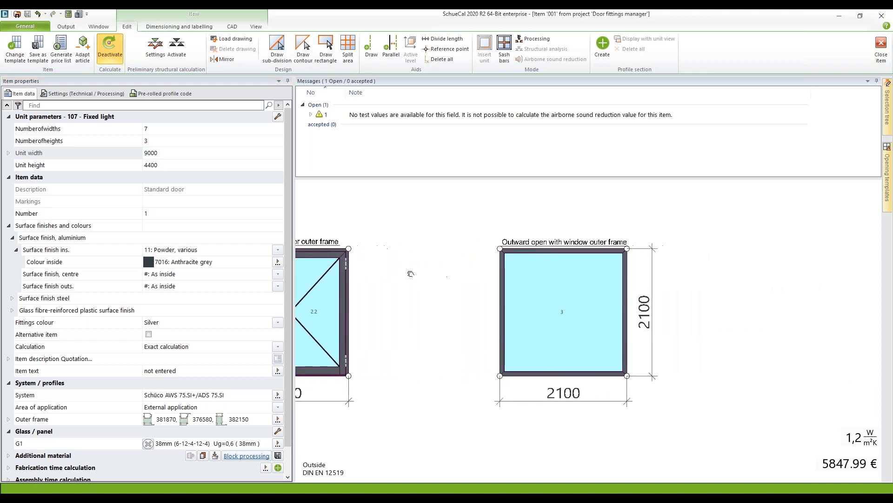
pyautogui.scroll(1, 542, 295)
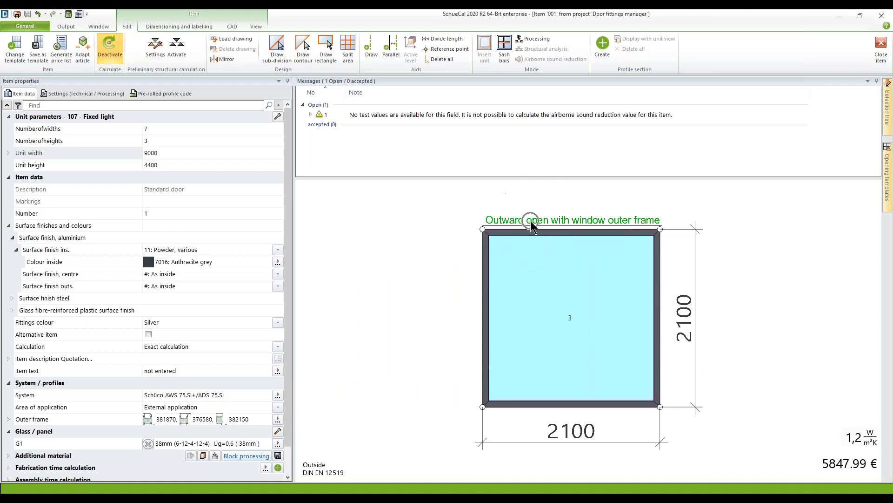
pyautogui.click(487, 281)
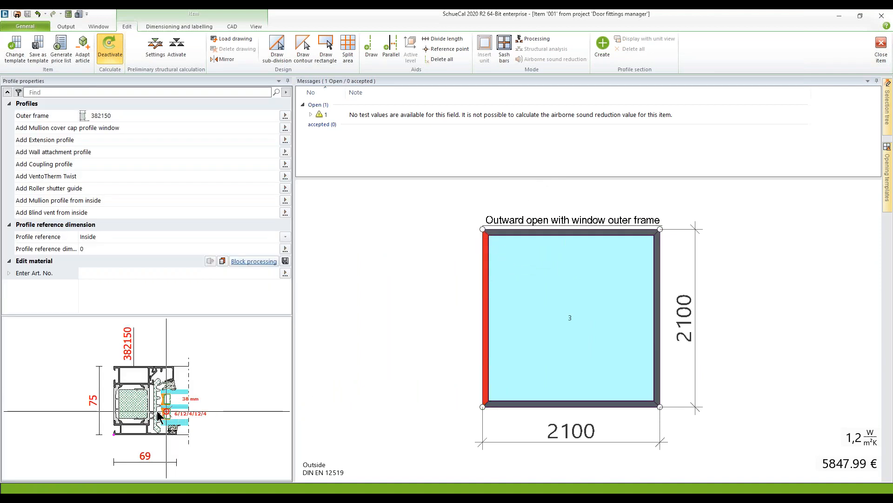
pyautogui.doubleClick(158, 414)
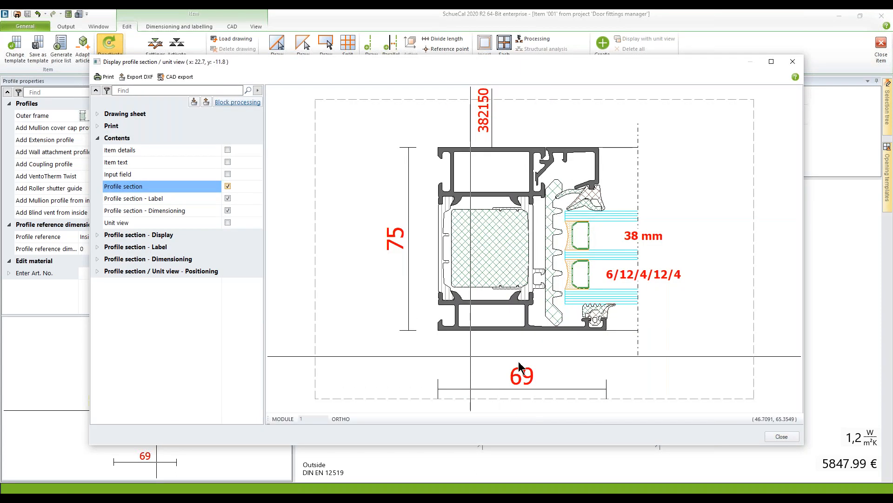
pyautogui.click(785, 437)
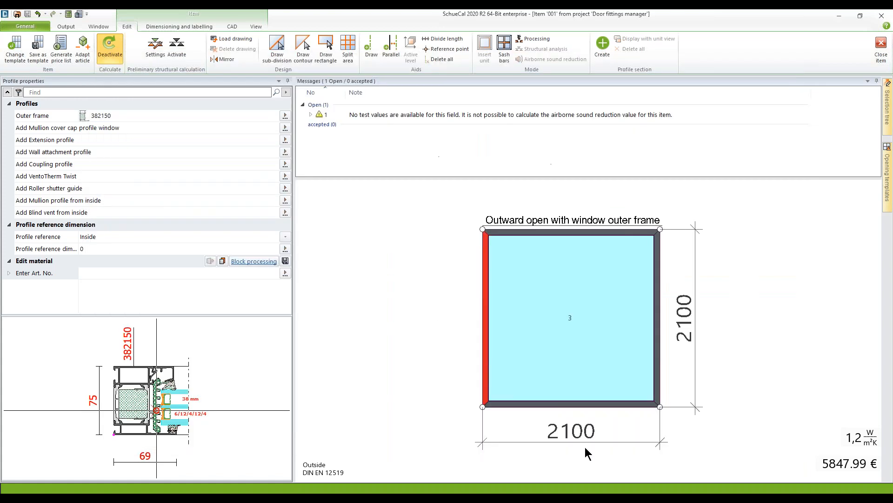
pyautogui.click(409, 322)
# Change the opening type of fixed-glazed field 3 to 50: Double leaf door DIN LH from the Door group
pyautogui.click(533, 280)
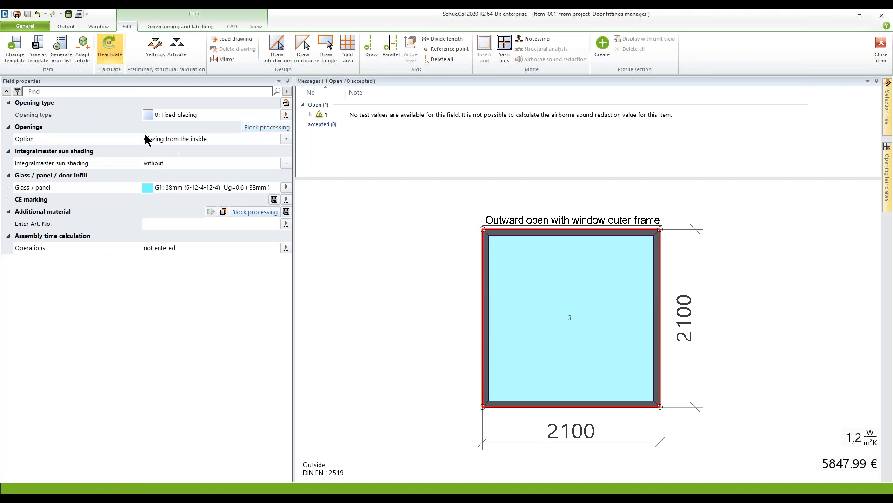
pyautogui.click(139, 116)
pyautogui.click(286, 115)
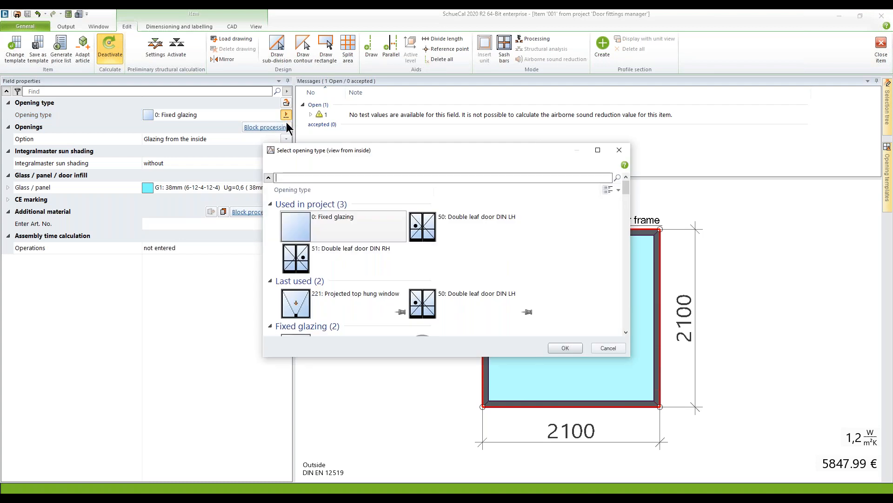
pyautogui.moveTo(423, 356); pyautogui.dragTo(422, 473)
pyautogui.moveTo(639, 285); pyautogui.dragTo(801, 285)
pyautogui.moveTo(581, 149); pyautogui.dragTo(529, 88)
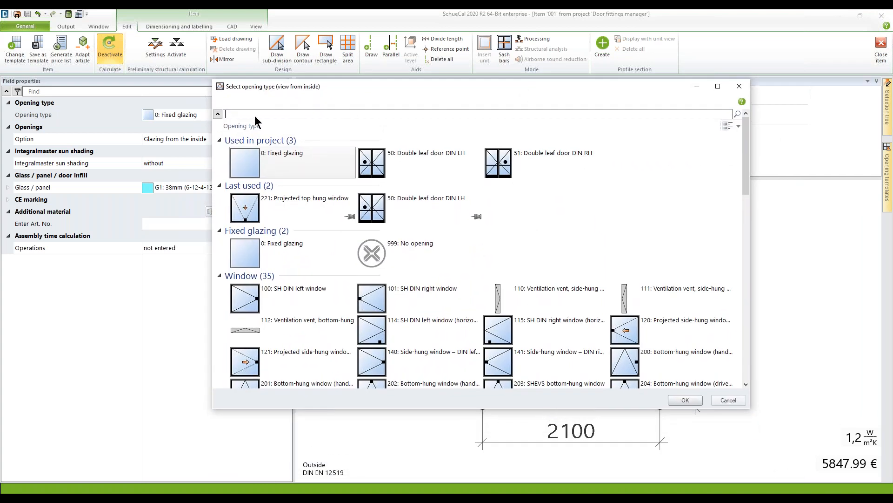
pyautogui.click(218, 114)
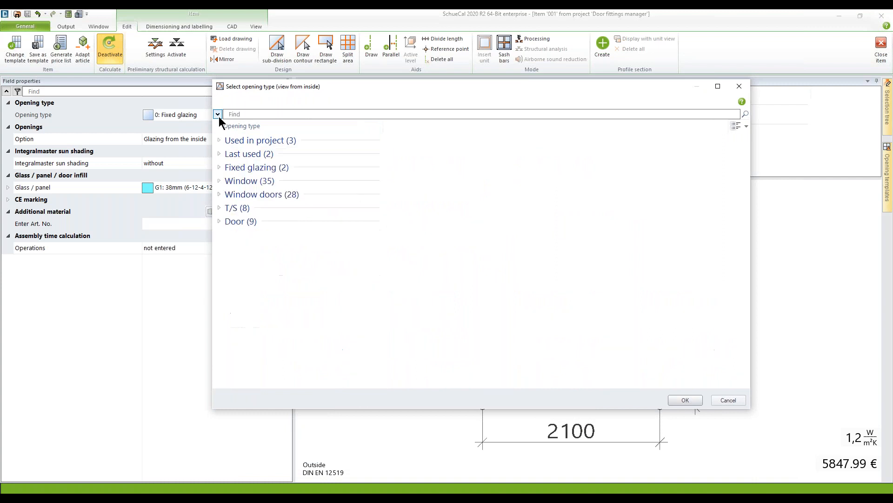
pyautogui.click(218, 222)
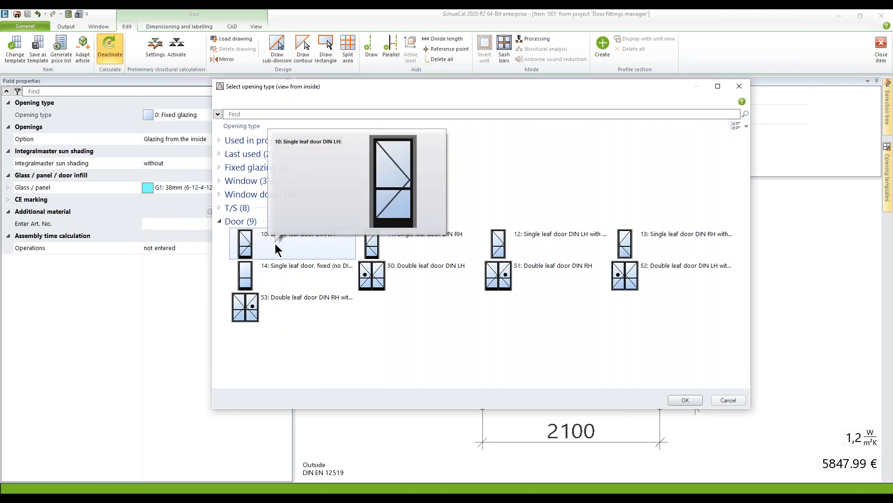
pyautogui.moveTo(385, 248)
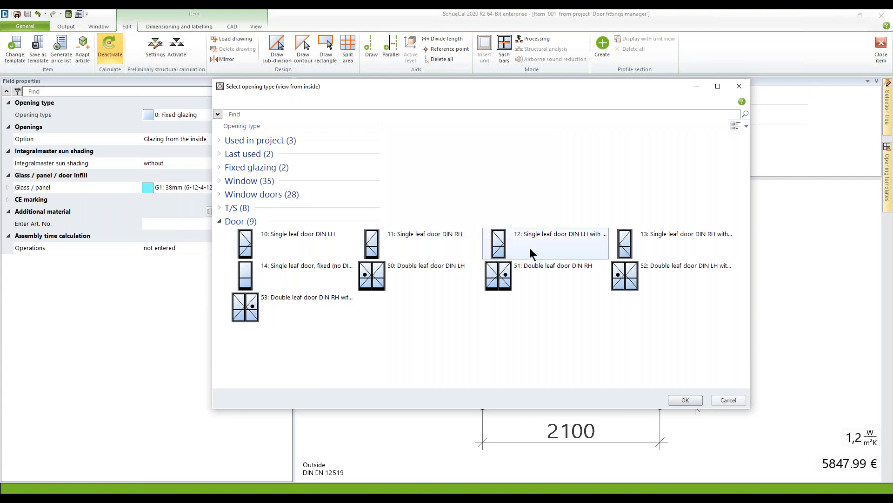
pyautogui.moveTo(530, 247)
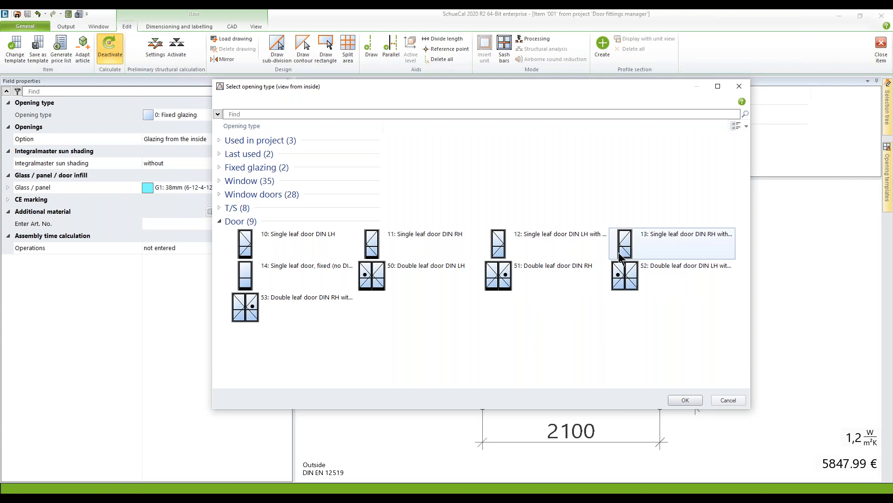
pyautogui.moveTo(626, 251)
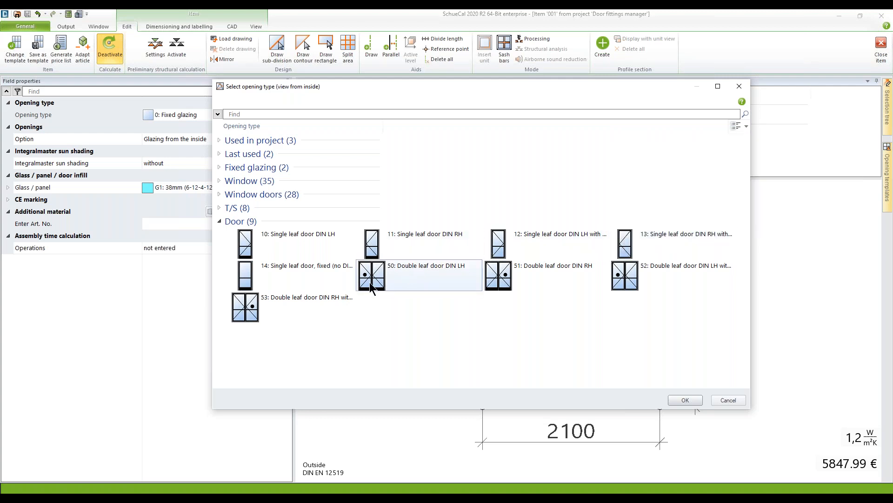
pyautogui.moveTo(371, 284)
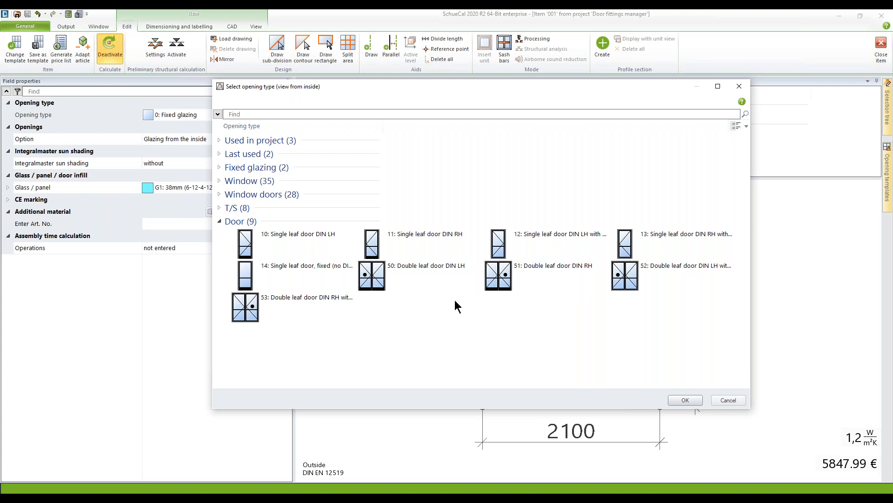
pyautogui.doubleClick(370, 282)
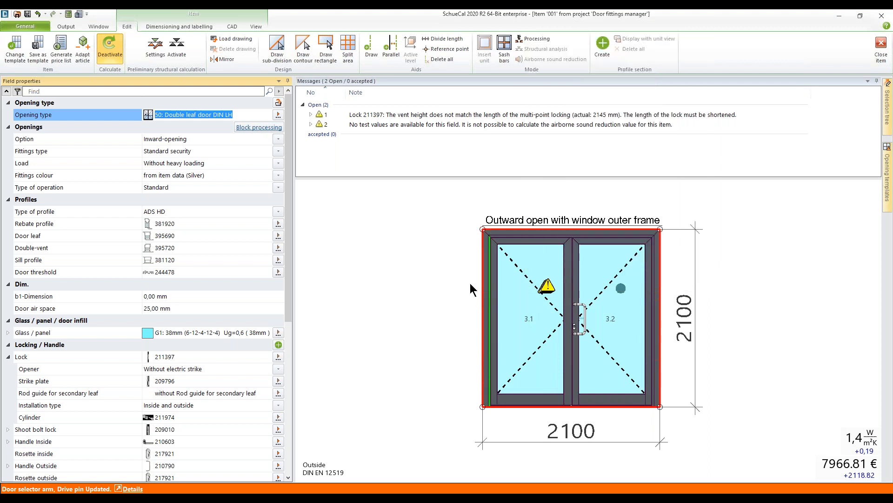
# Review the new double leaf door's available opening options and the profile section at its left jamb
pyautogui.click(72, 137)
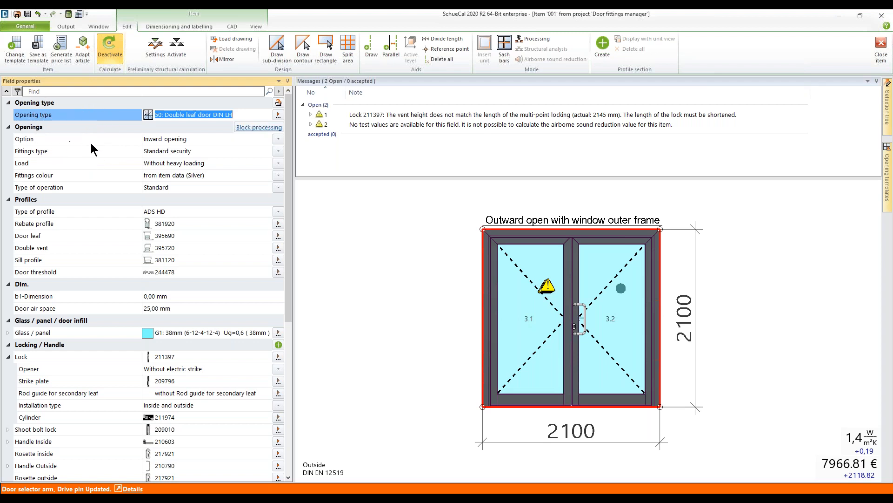
pyautogui.click(276, 139)
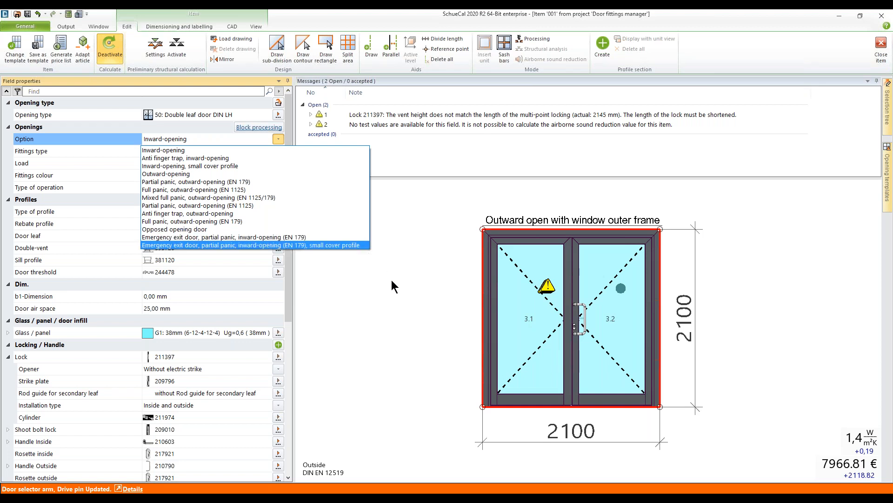
pyautogui.press('Escape')
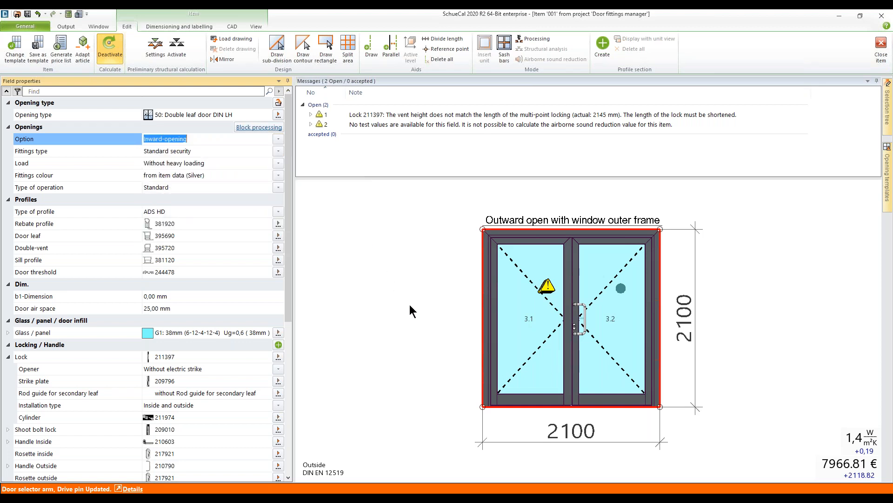
pyautogui.click(487, 286)
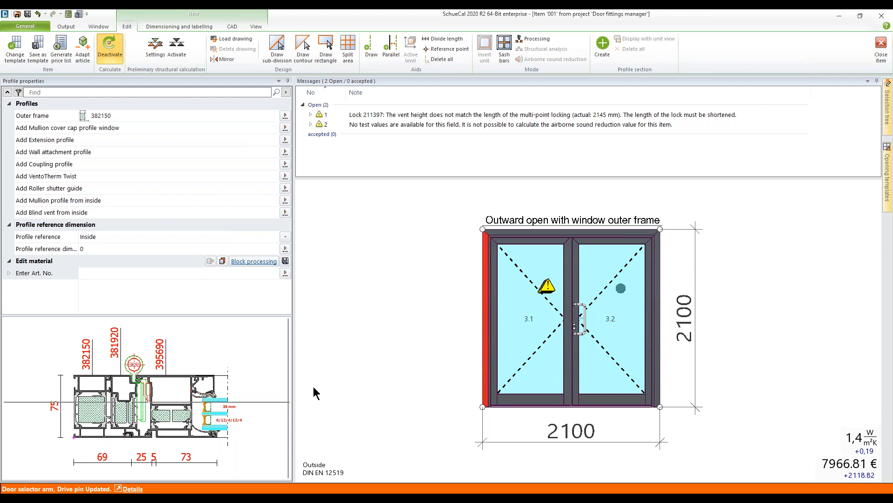
pyautogui.click(362, 336)
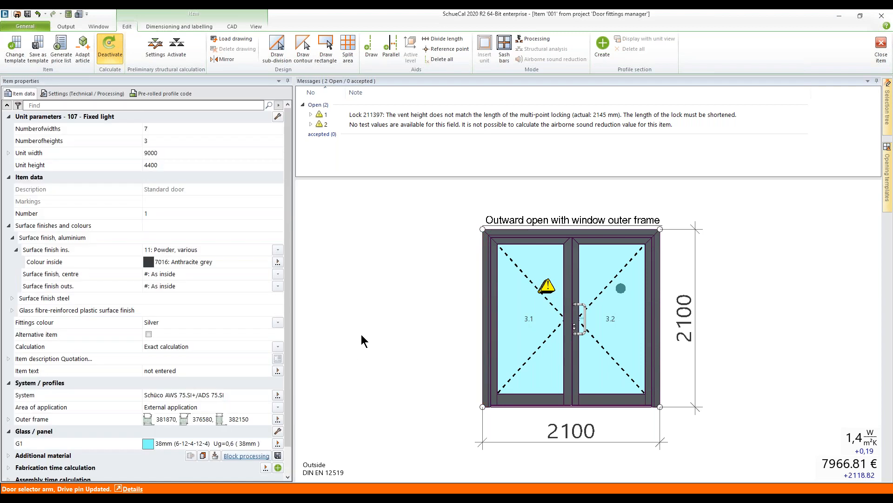
# Examine the enlarged profile section of the left jamb on the inward-opening door with door outer frame
pyautogui.moveTo(361, 334); pyautogui.dragTo(707, 317, button='middle')
pyautogui.moveTo(452, 428); pyautogui.dragTo(554, 429, button='middle')
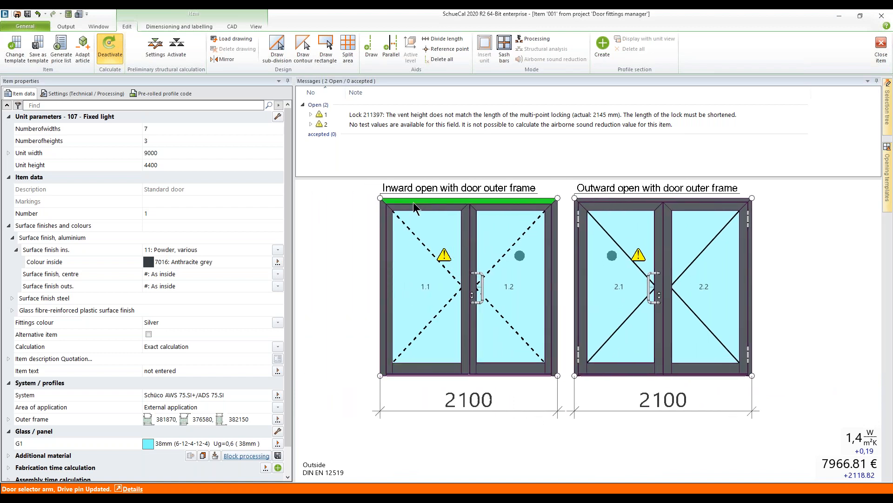
pyautogui.click(382, 247)
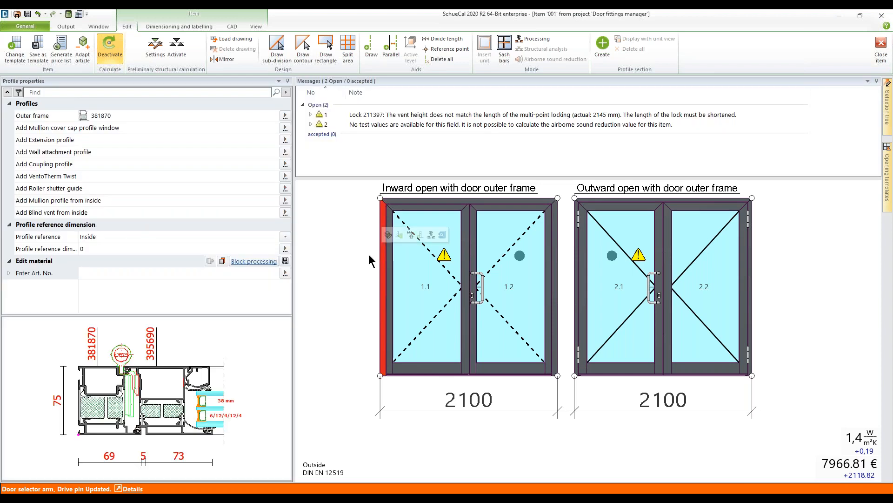
pyautogui.doubleClick(104, 384)
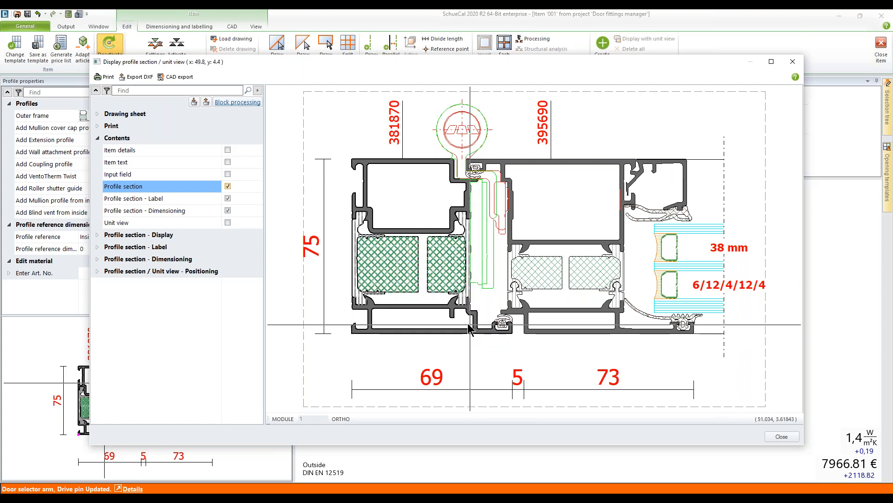
pyautogui.click(775, 434)
# Review the opening options available for the inward-opening door with door outer frame, keeping its current option
pyautogui.click(415, 294)
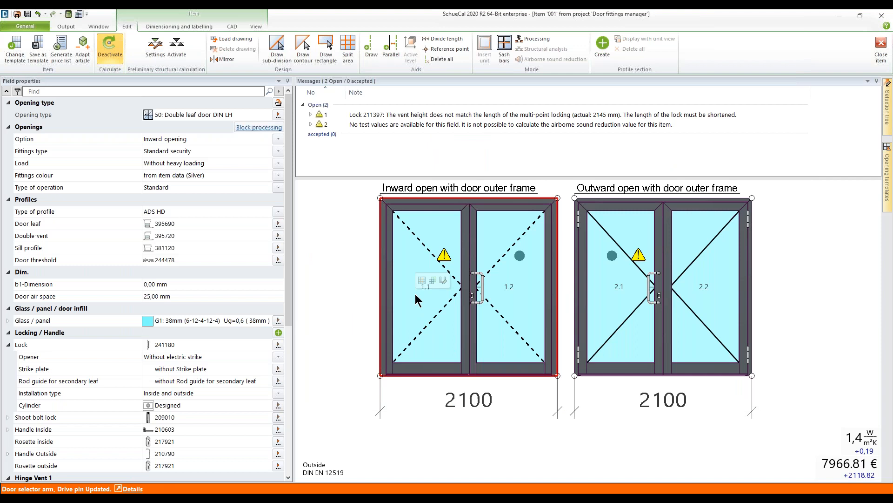
pyautogui.click(279, 140)
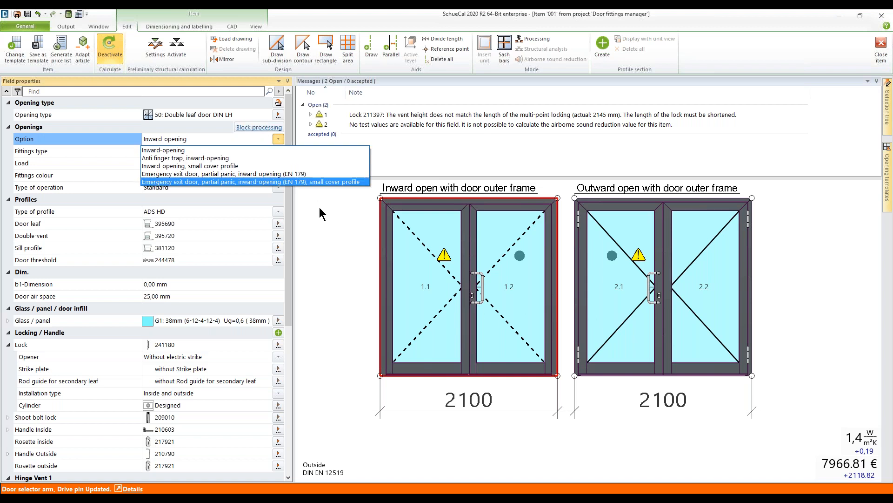
pyautogui.press('Escape')
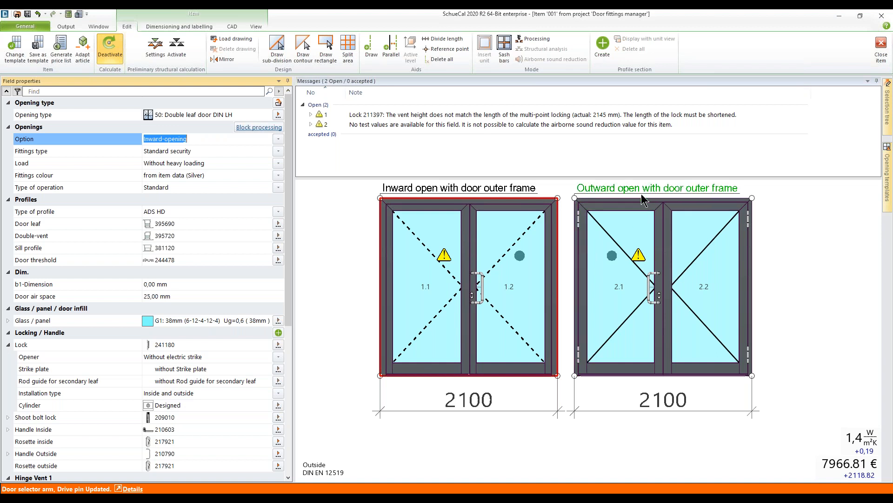
# Examine the left jamb's profile section and the available opening options of the outward-opening door with door outer frame
pyautogui.click(578, 247)
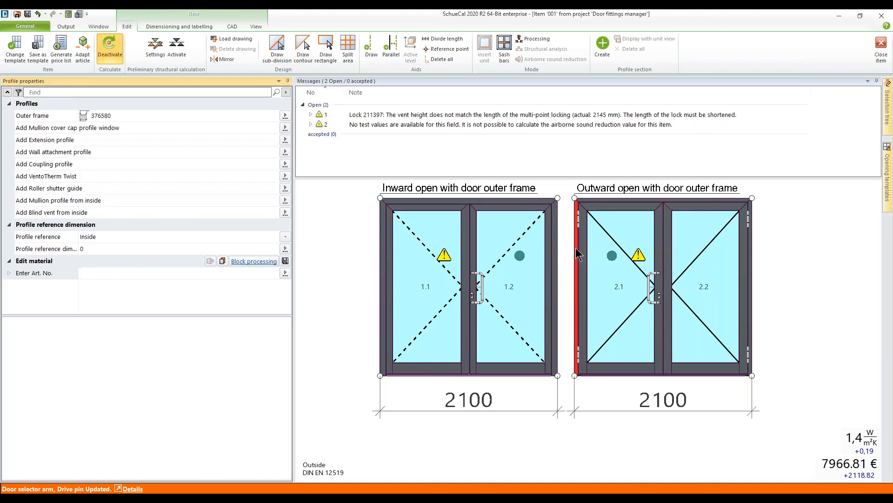
pyautogui.doubleClick(190, 370)
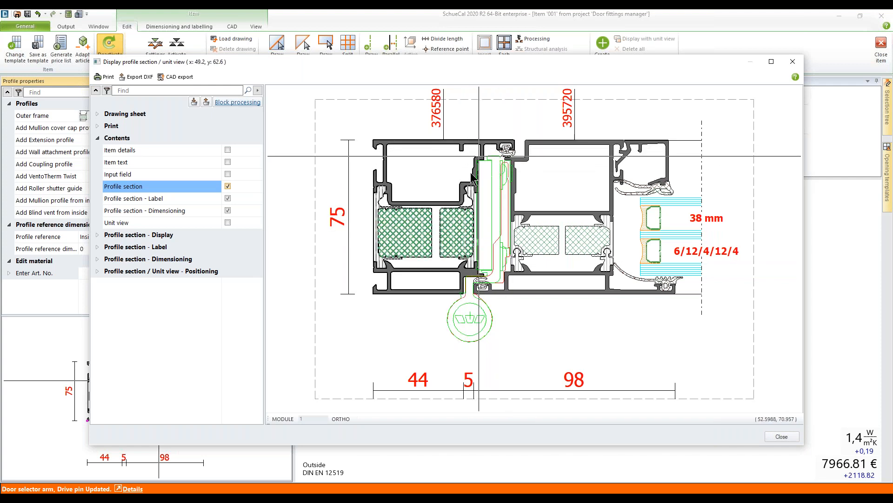
pyautogui.click(772, 438)
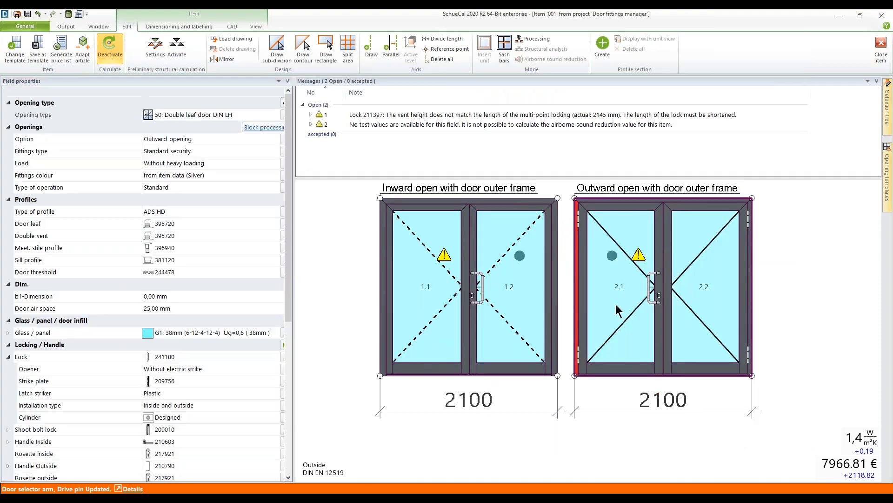
pyautogui.click(278, 139)
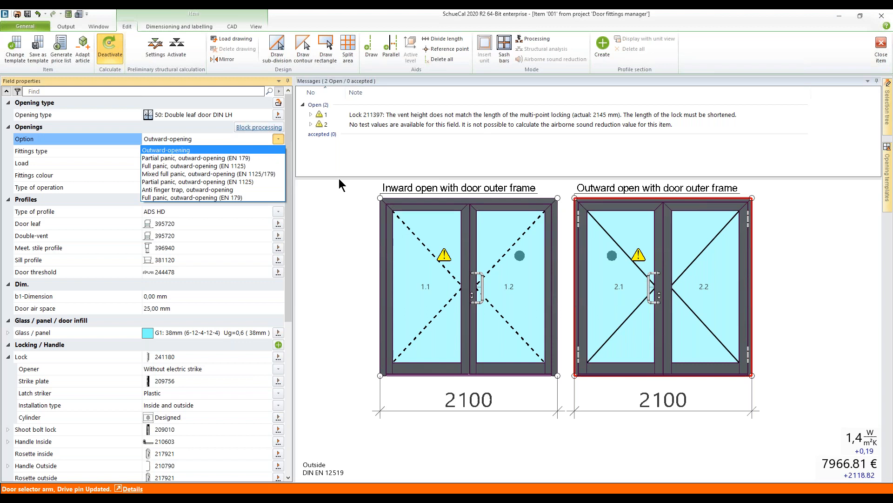
pyautogui.click(338, 202)
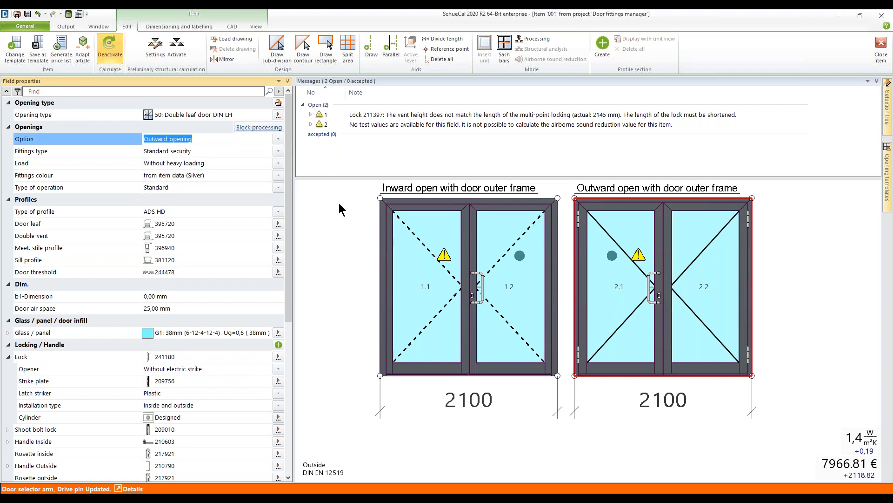
# Delete the two doors with door outer frames and their captions, and select the remaining double leaf door with window outer frame
pyautogui.click(464, 201)
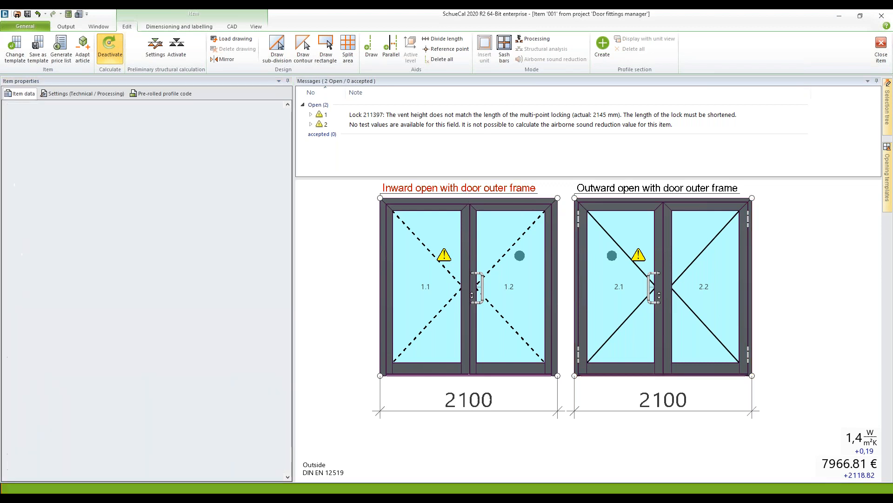
pyautogui.click(453, 236)
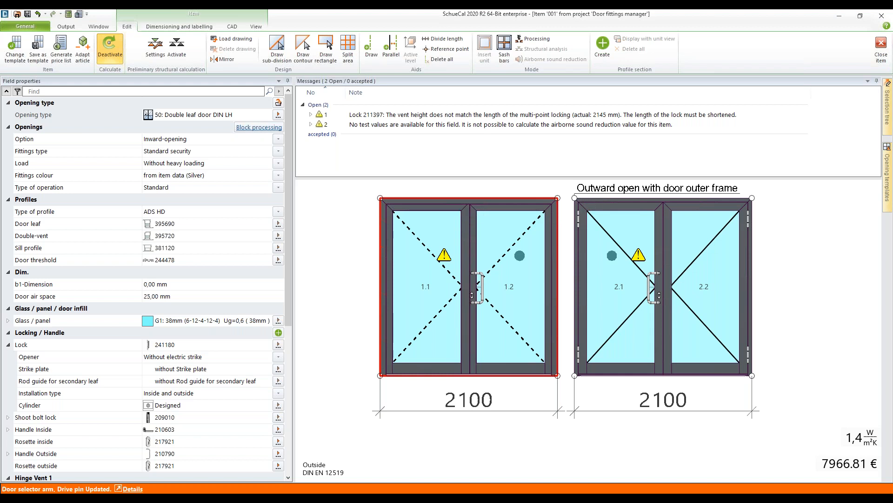
pyautogui.press('Delete')
pyautogui.click(601, 230)
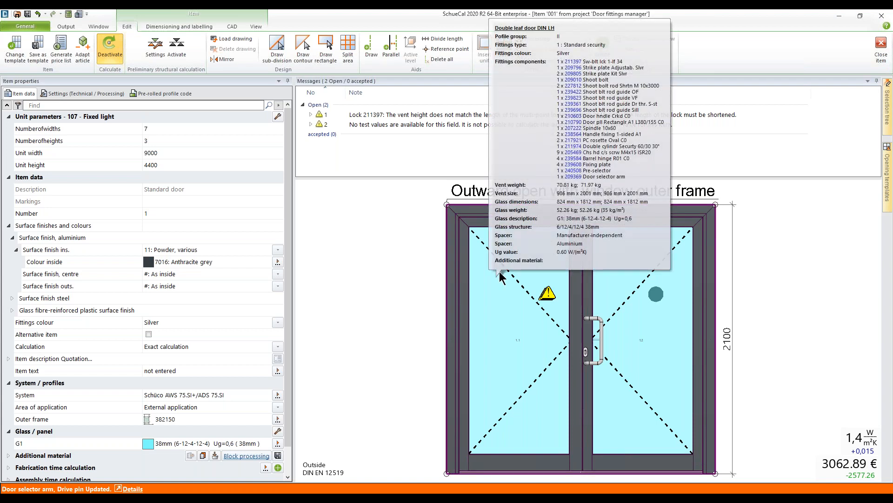
pyautogui.click(488, 299)
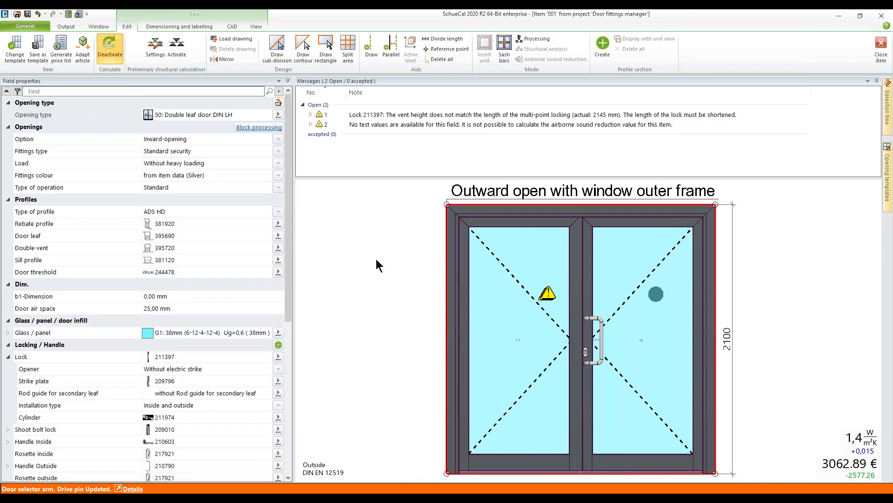
# Collapse all field property groups, and expand only the Opening type and Openings groups
pyautogui.click(7, 92)
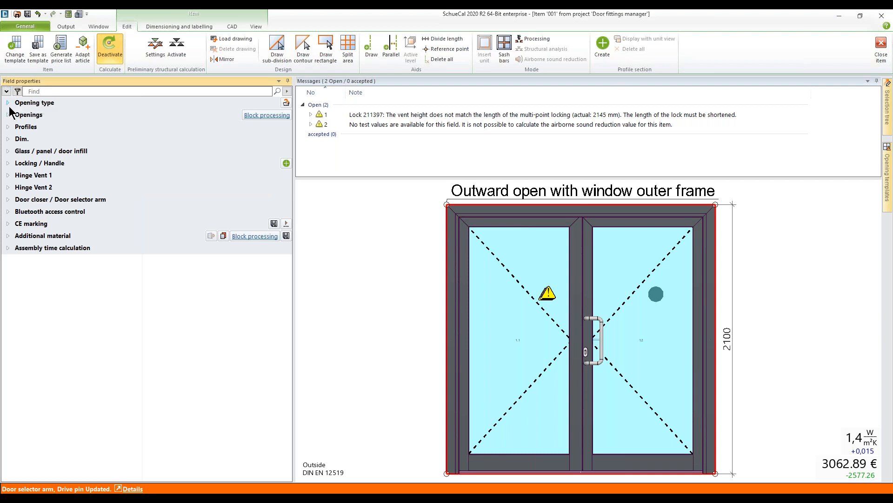
pyautogui.click(8, 103)
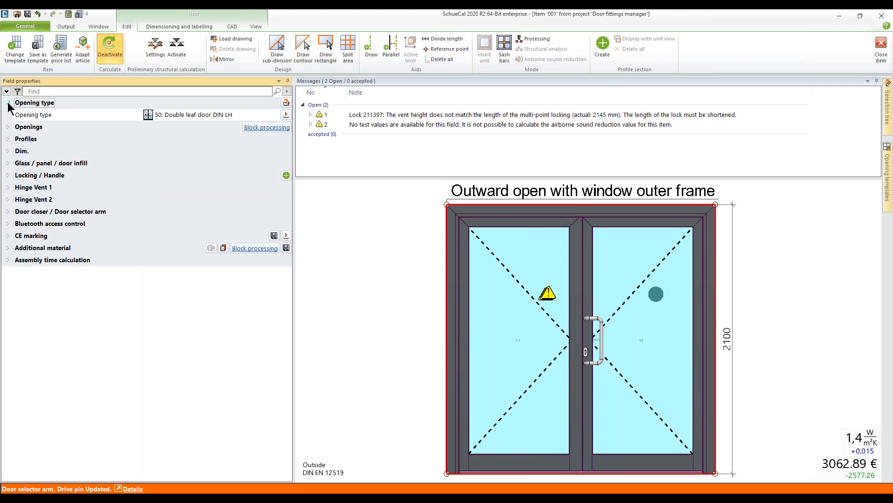
pyautogui.click(8, 127)
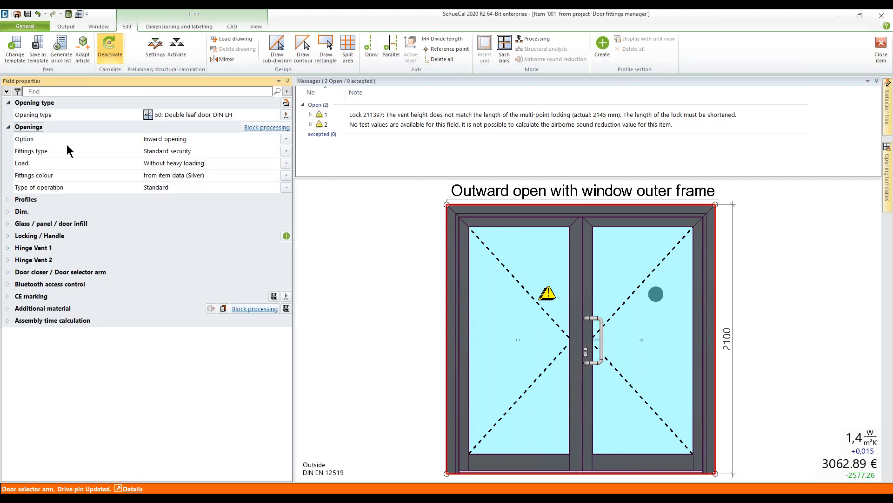
# Review the available opening options and fittings types of the door, keeping Inward-opening and Standard security
pyautogui.click(286, 138)
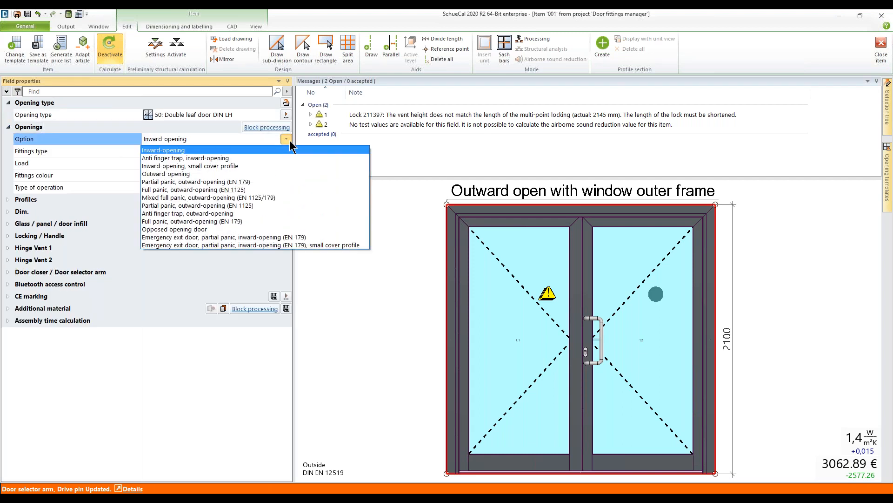
pyautogui.click(221, 157)
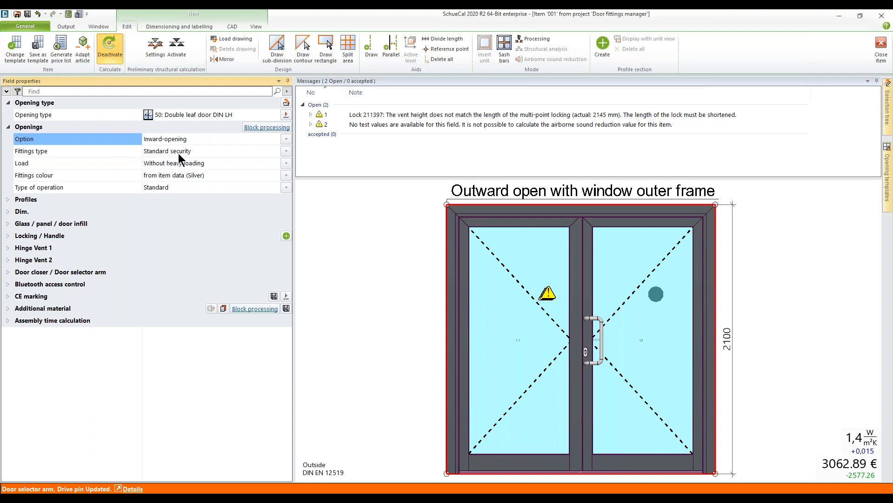
pyautogui.click(286, 152)
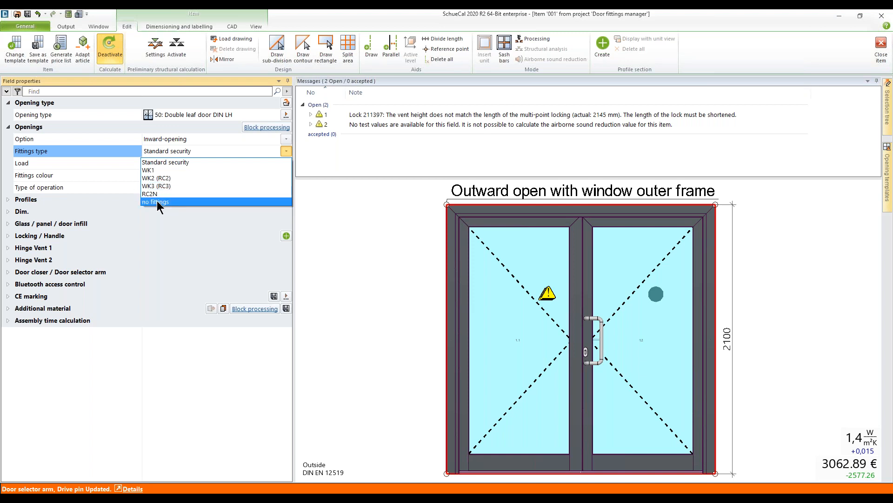
pyautogui.click(168, 162)
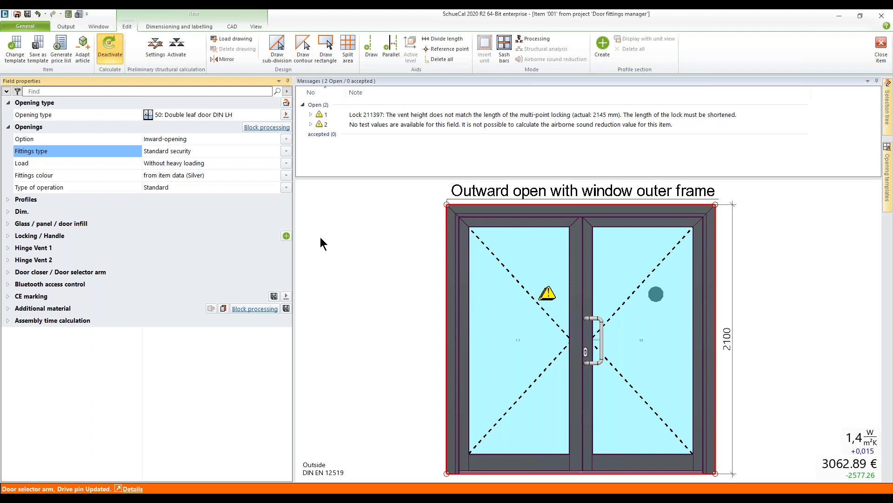
# Set the door's opening option to Outward-opening and review its fittings types, keeping Standard security
pyautogui.click(286, 139)
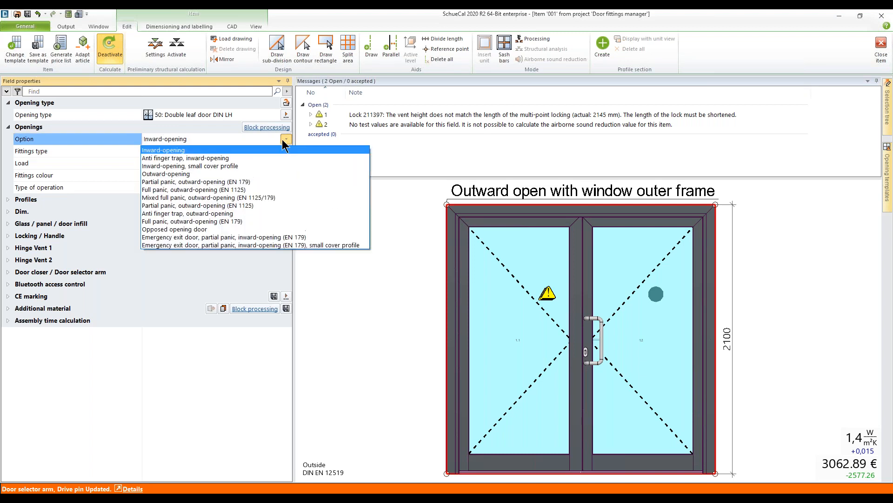
pyautogui.click(187, 174)
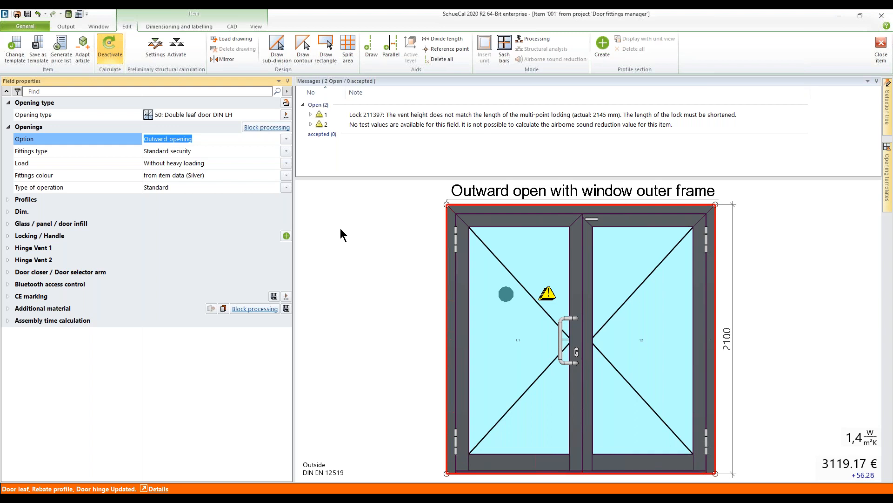
pyautogui.click(285, 151)
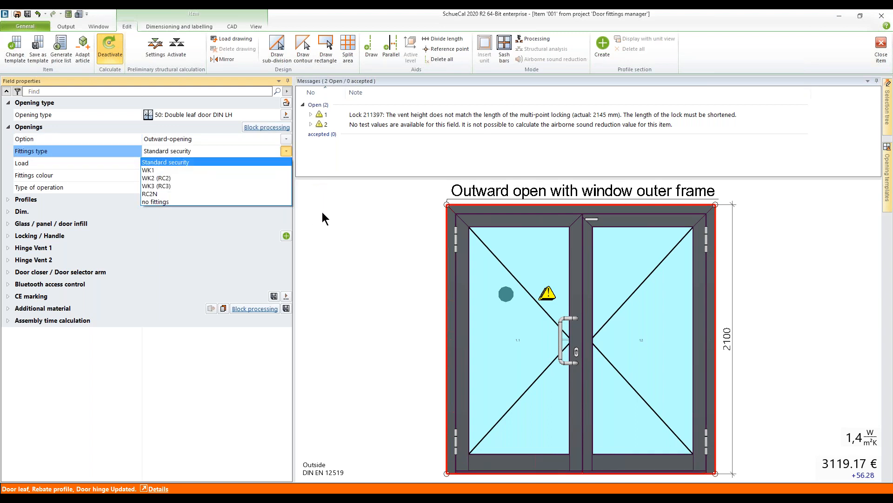
pyautogui.press('Escape')
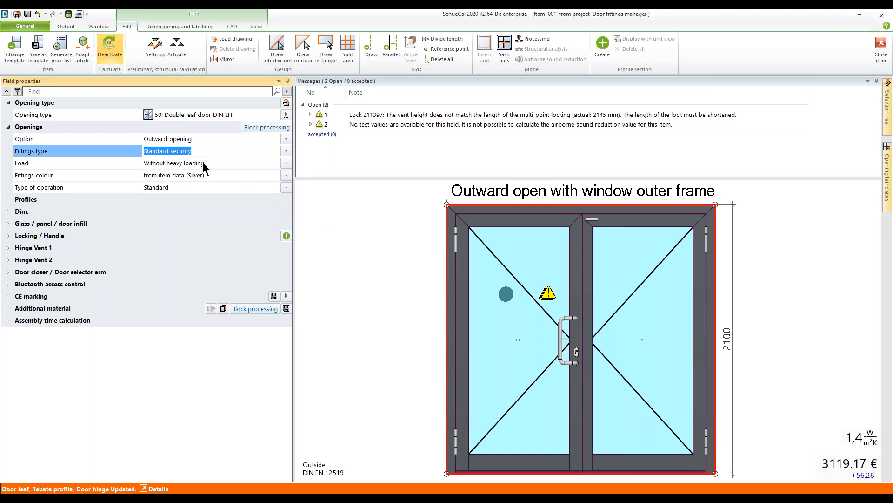
# Try the With heavy loading setting on the outward-opening door and check its hinges, and return the load to Without heavy loading
pyautogui.click(287, 162)
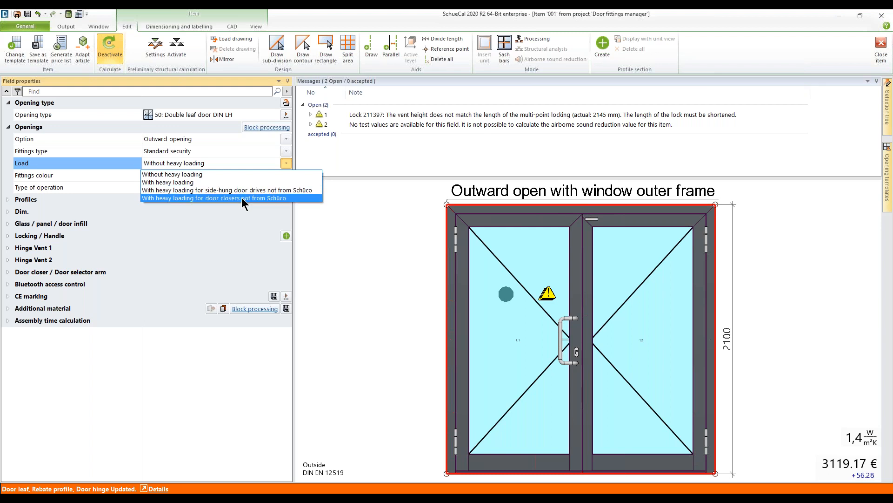
pyautogui.click(191, 183)
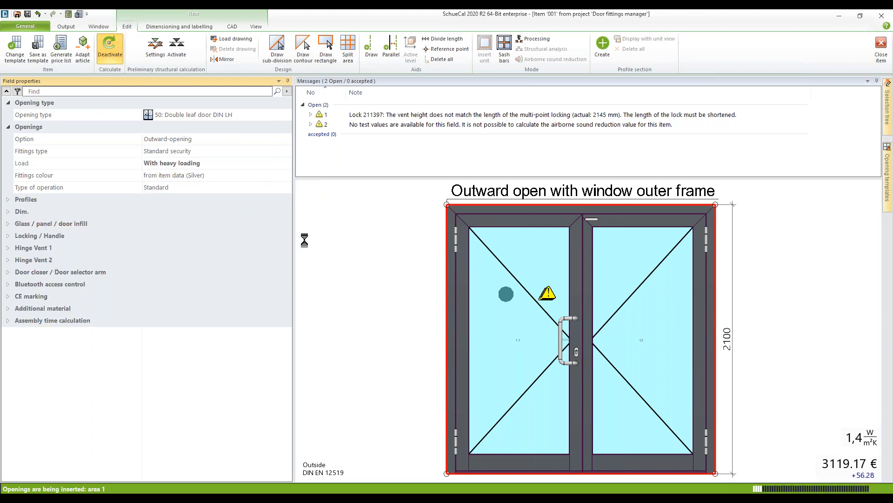
pyautogui.click(456, 281)
pyautogui.press('ctrl')
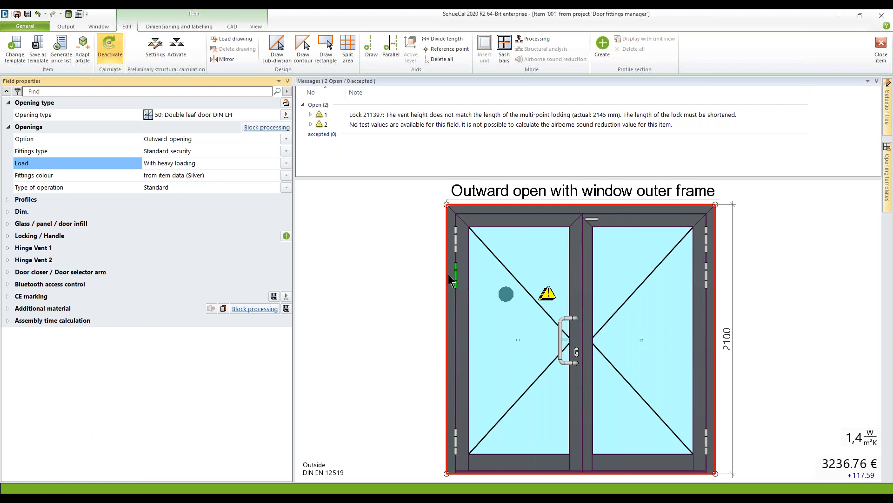
pyautogui.click(285, 163)
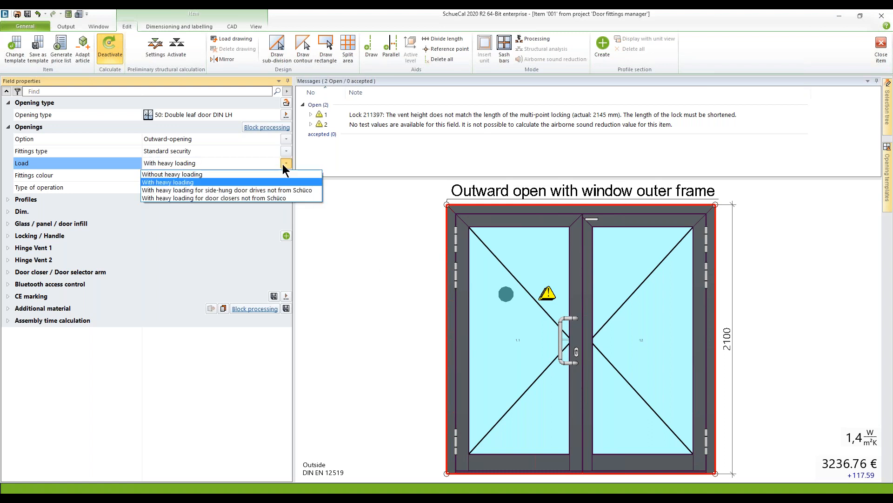
pyautogui.click(251, 174)
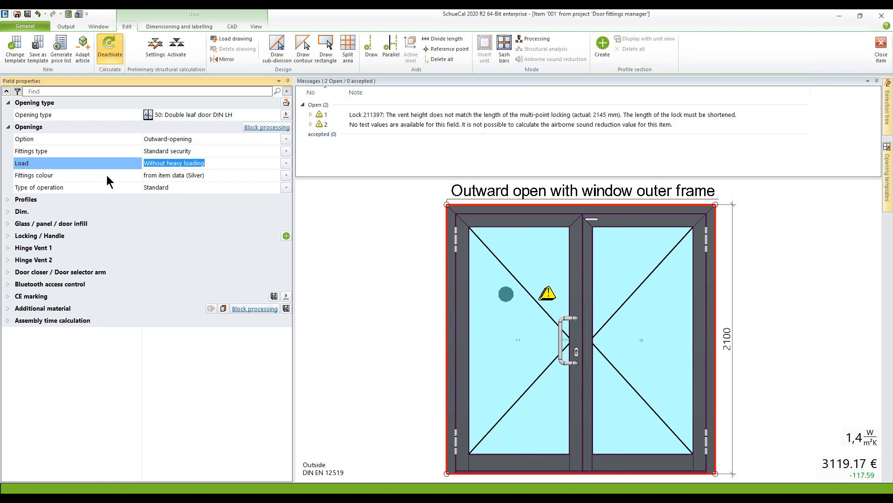
# Review the available fittings colours and types of operation, keeping the item data colour and Standard operation
pyautogui.click(289, 176)
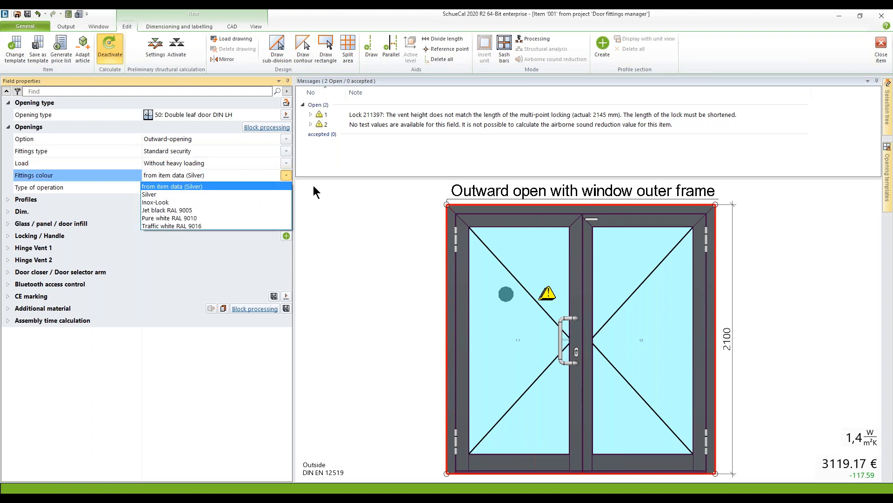
pyautogui.click(336, 222)
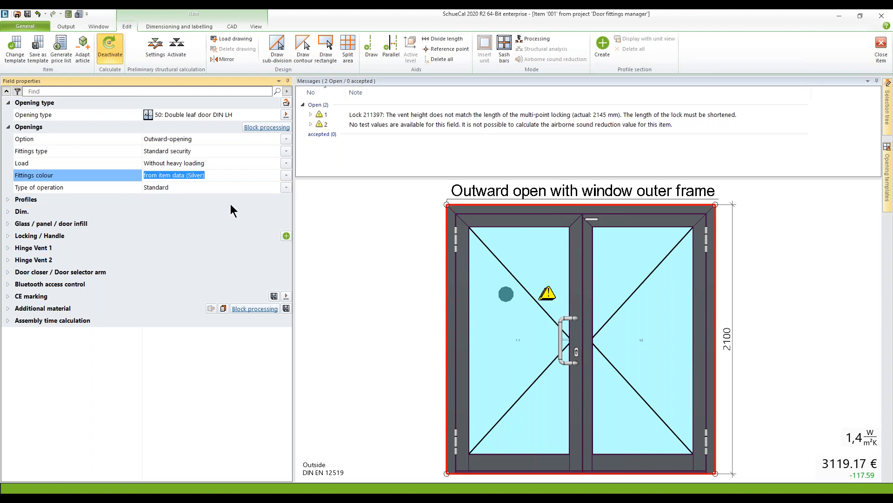
pyautogui.click(285, 187)
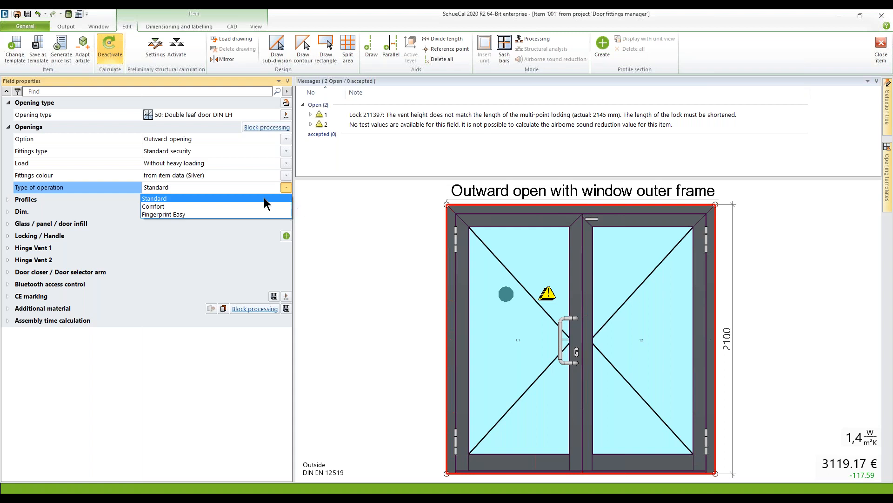
pyautogui.click(178, 200)
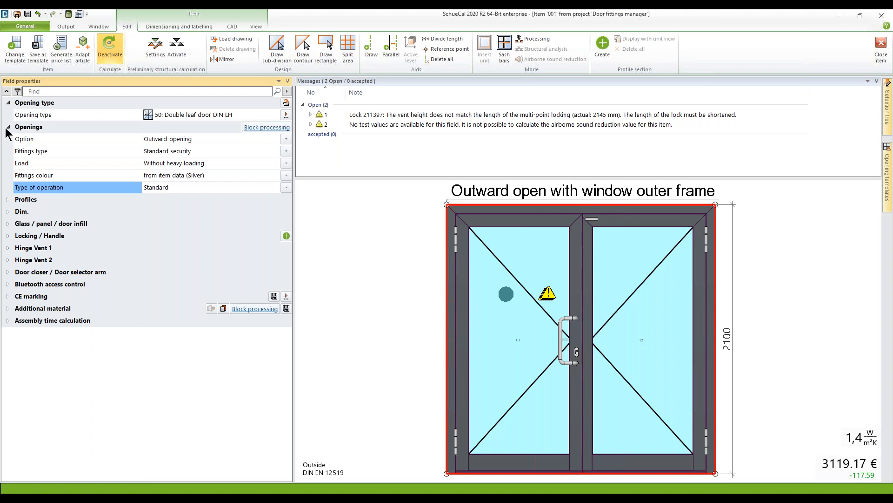
# Expand the Profiles group and review the available types of profile, keeping ADS HD
pyautogui.click(8, 200)
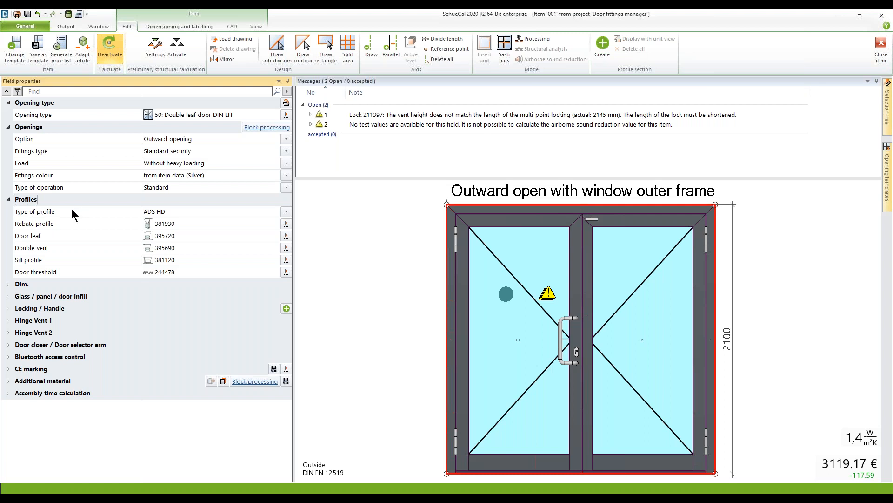
pyautogui.click(286, 212)
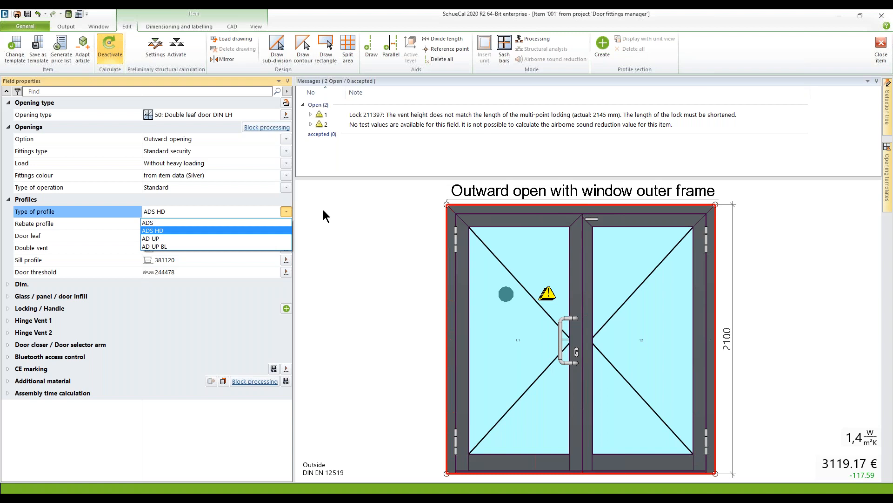
pyautogui.click(203, 233)
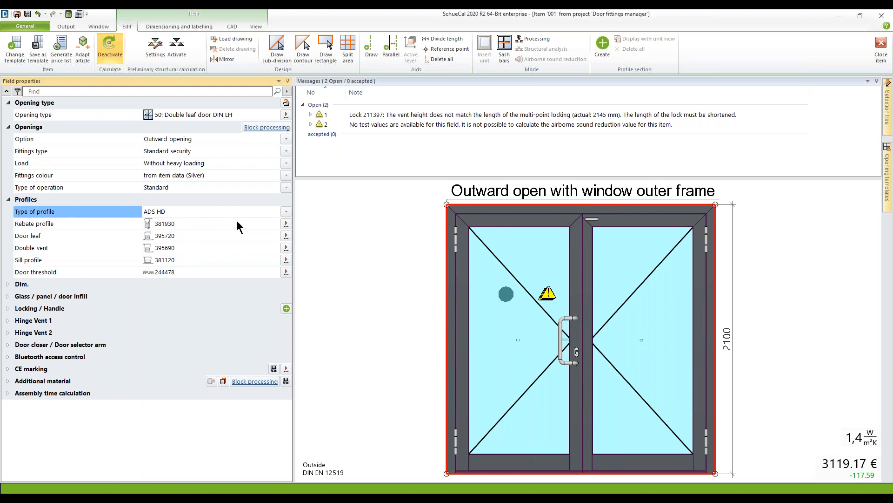
# Review the rebate profiles available for the outward-opening door, keeping profile 381930
pyautogui.click(286, 224)
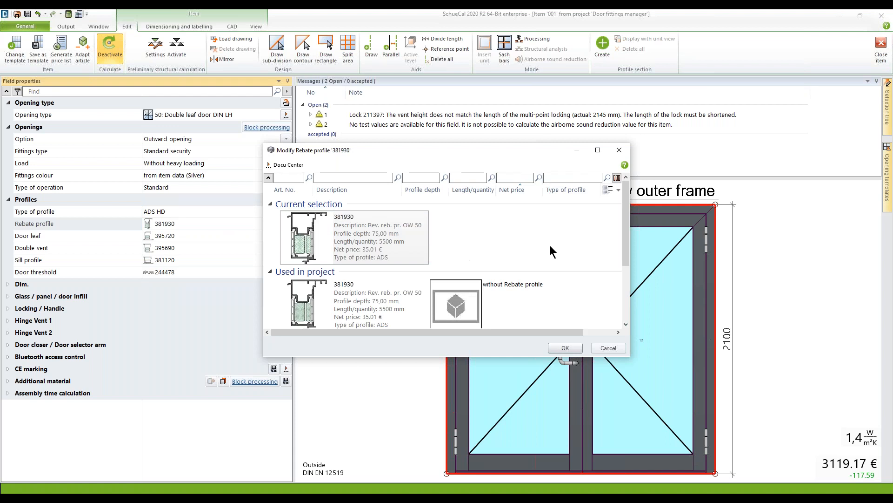
pyautogui.scroll(-3, 552, 245)
pyautogui.scroll(3, 553, 245)
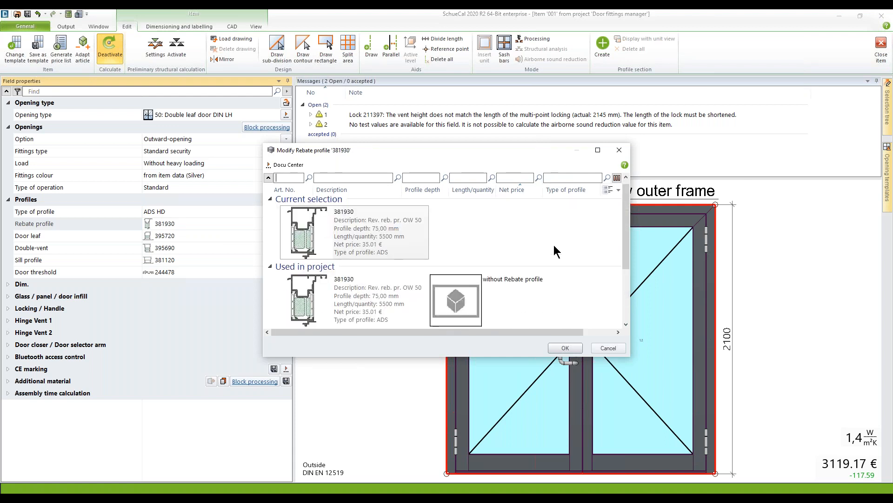
pyautogui.doubleClick(304, 245)
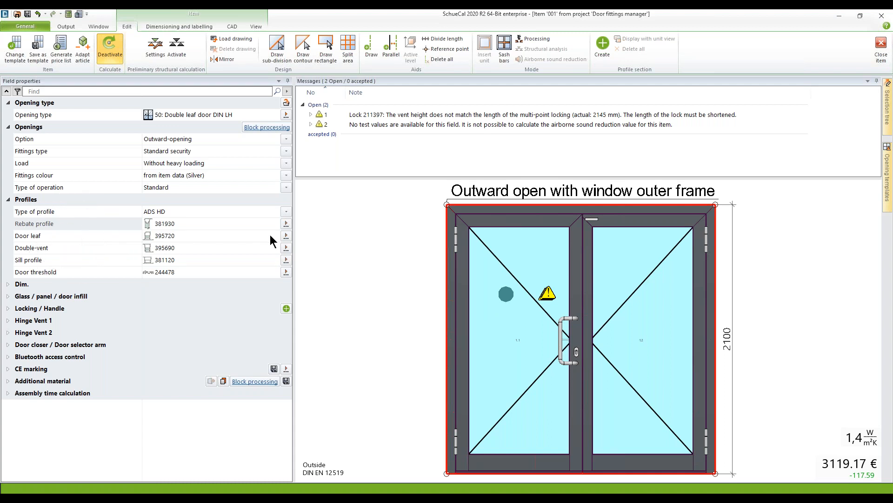
# Open the door leaf profile selection, and enlarge and reposition its dialog to show more profiles
pyautogui.click(285, 236)
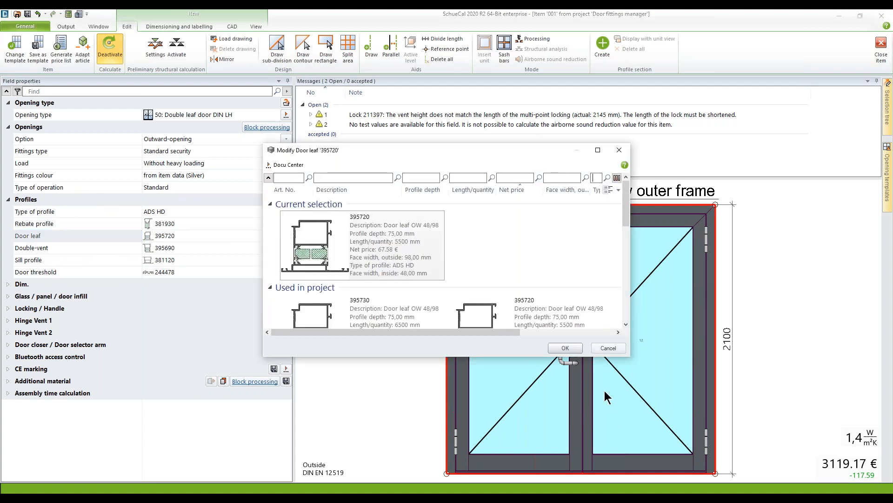
pyautogui.moveTo(544, 359); pyautogui.dragTo(544, 433)
pyautogui.moveTo(632, 344); pyautogui.dragTo(772, 343)
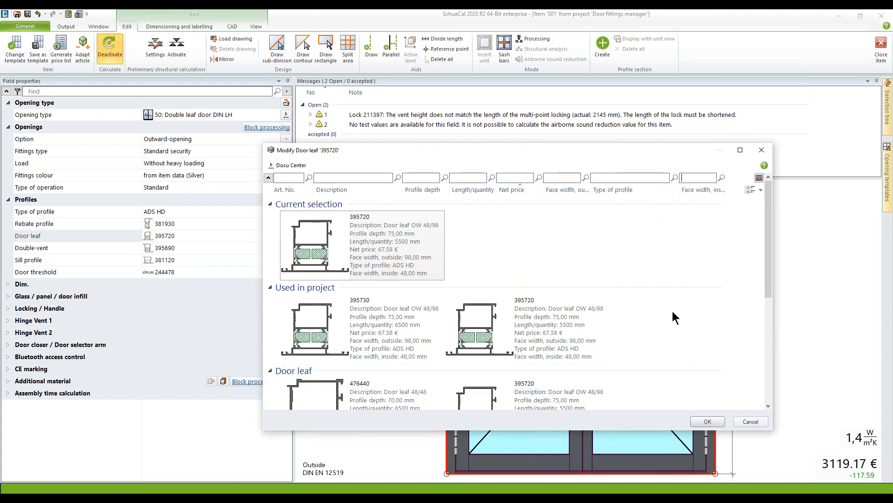
pyautogui.moveTo(535, 156); pyautogui.dragTo(543, 57)
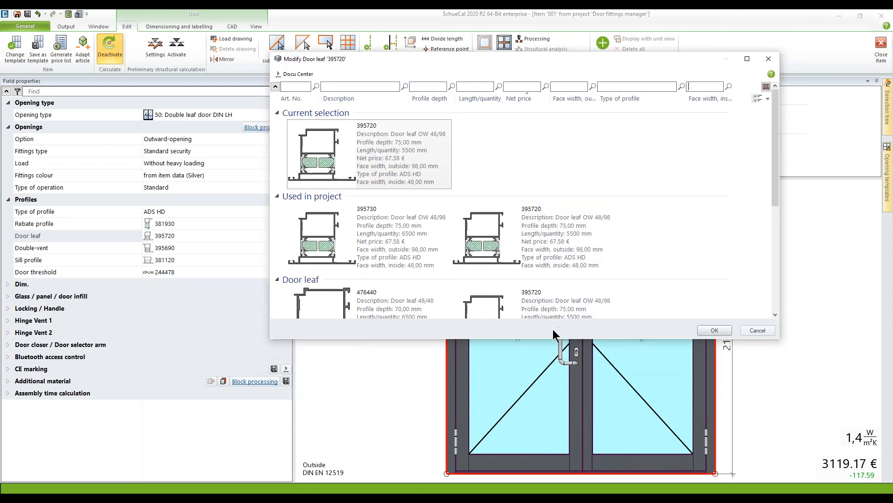
pyautogui.moveTo(544, 339); pyautogui.dragTo(545, 442)
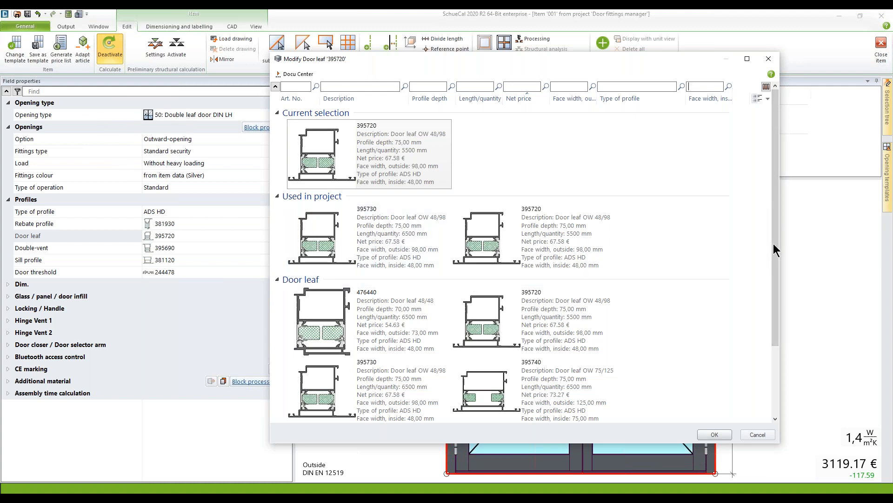
# Browse the available door leaf profiles and view the detailed data of profile 395730
pyautogui.moveTo(775, 251); pyautogui.dragTo(778, 292)
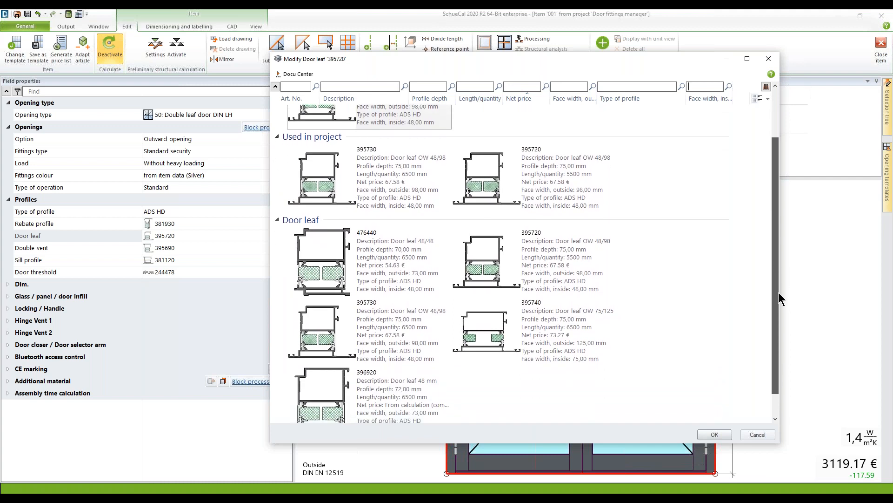
pyautogui.moveTo(778, 293); pyautogui.dragTo(782, 317)
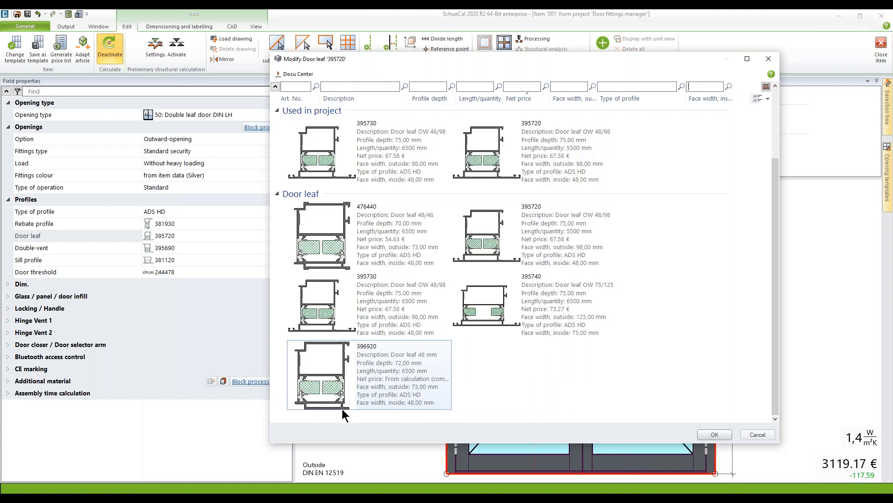
pyautogui.moveTo(342, 408)
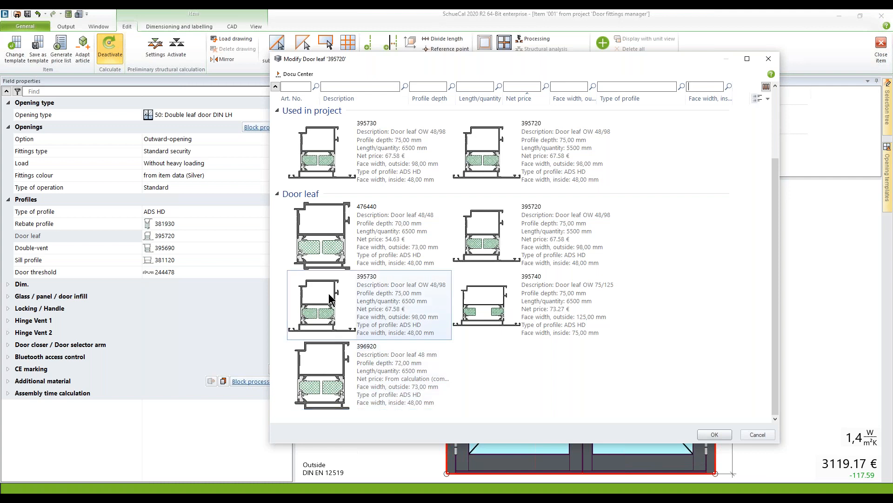
pyautogui.click(324, 264)
pyautogui.click(314, 203)
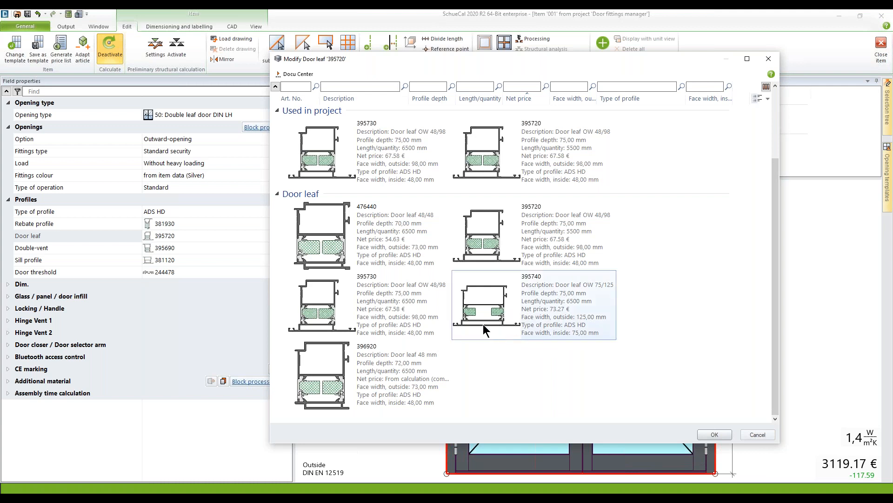
pyautogui.moveTo(483, 324)
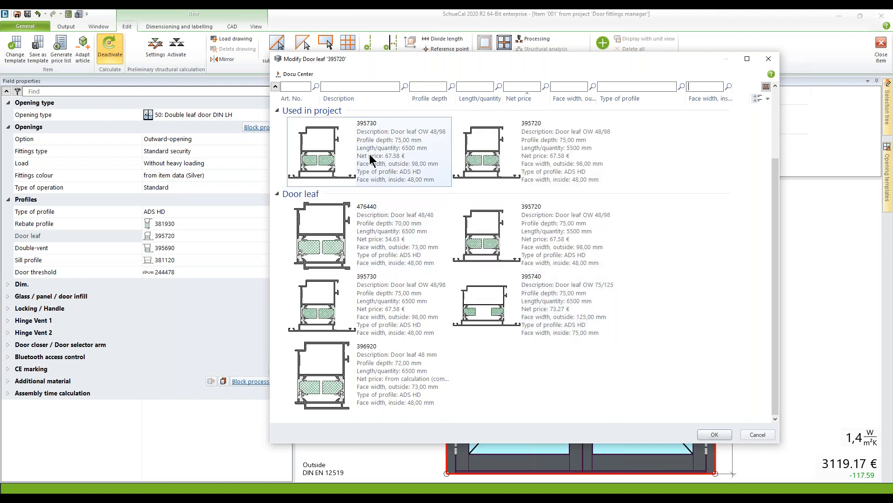
pyautogui.moveTo(370, 155)
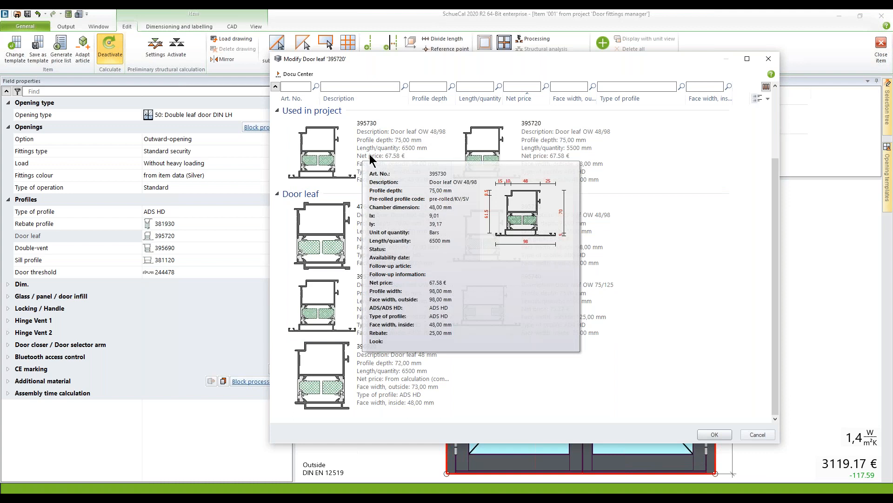
pyautogui.click(370, 159)
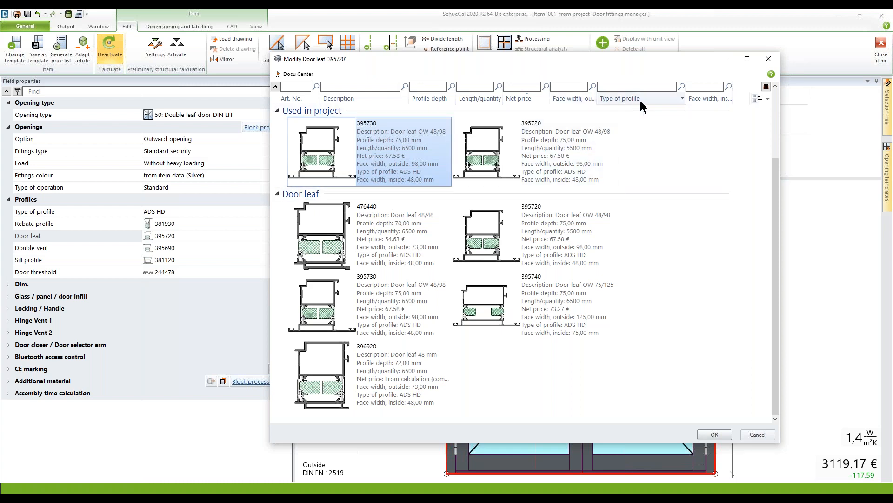
# Add the ADS/ADS HD, Chamber dimension and Profile width columns to the door leaf list and widen the dialog to fit them
pyautogui.rightClick(653, 98)
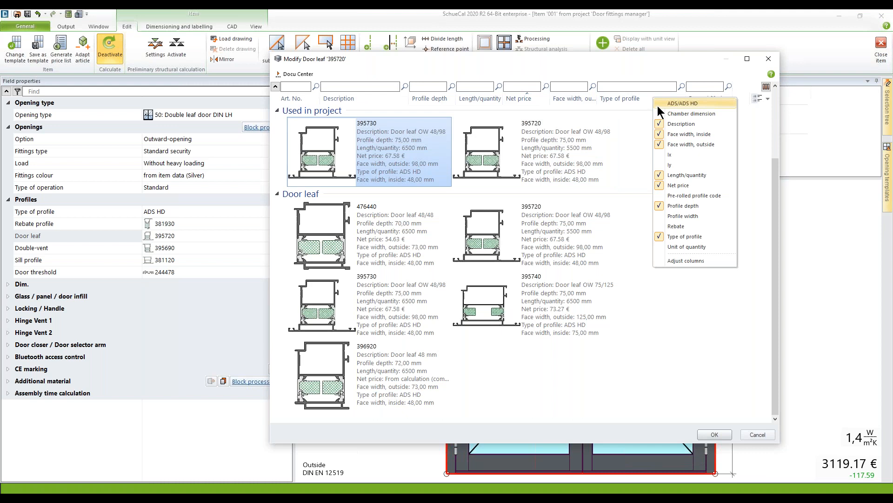
pyautogui.click(658, 105)
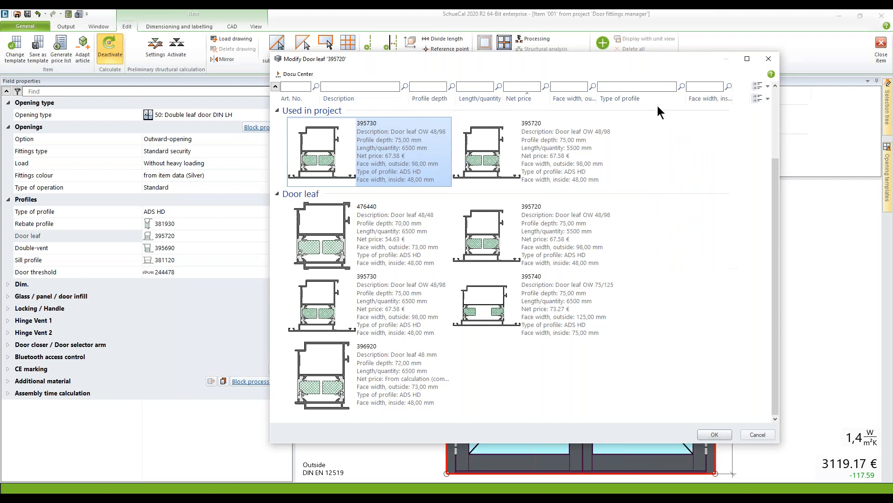
pyautogui.rightClick(563, 101)
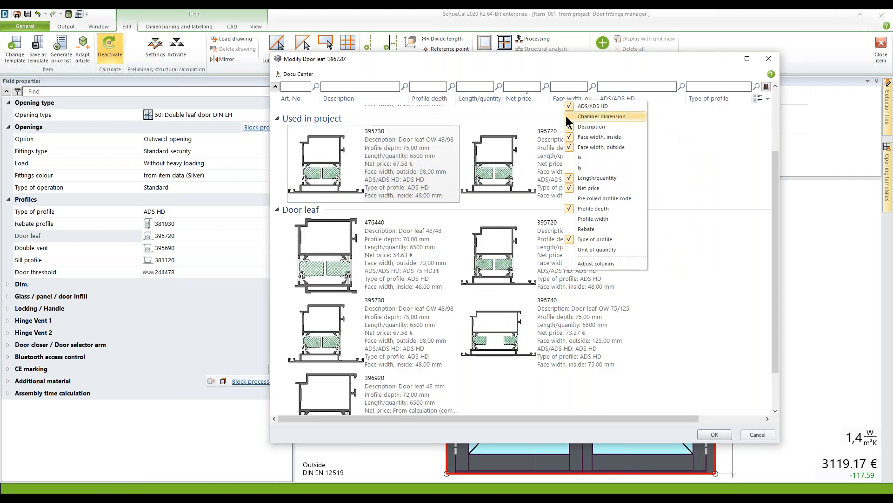
pyautogui.click(567, 118)
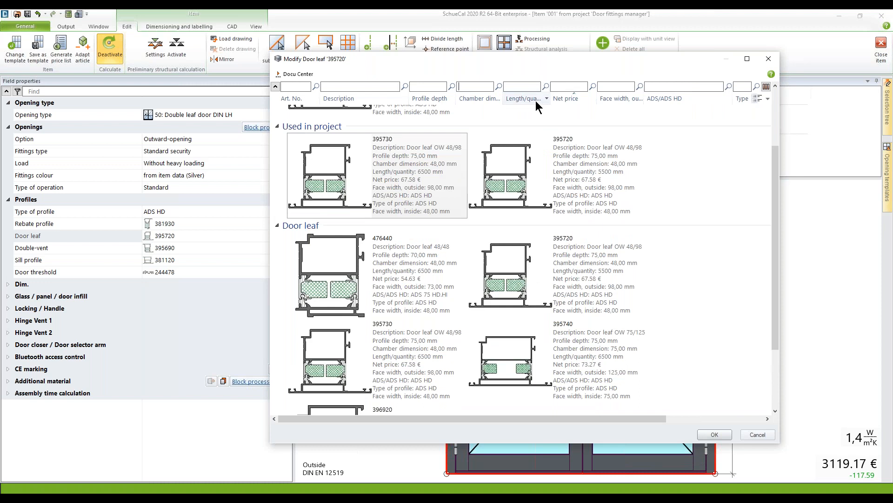
pyautogui.rightClick(535, 101)
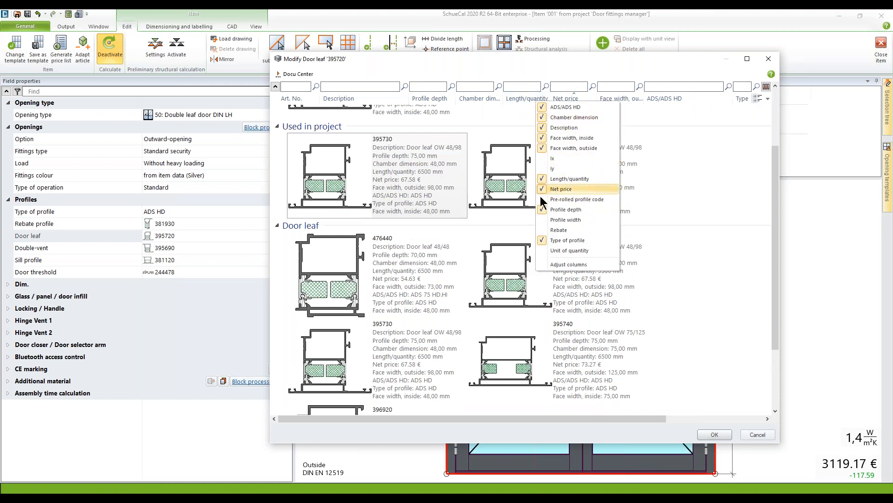
pyautogui.click(543, 220)
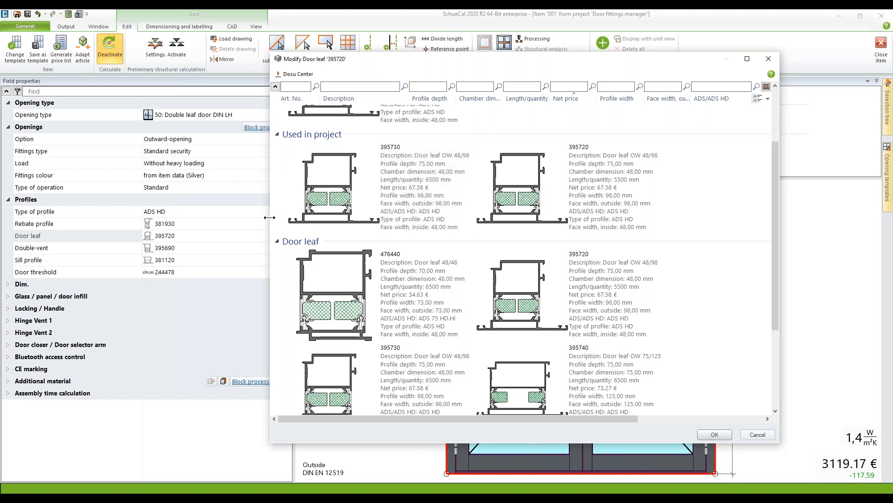
pyautogui.moveTo(266, 215); pyautogui.dragTo(78, 215)
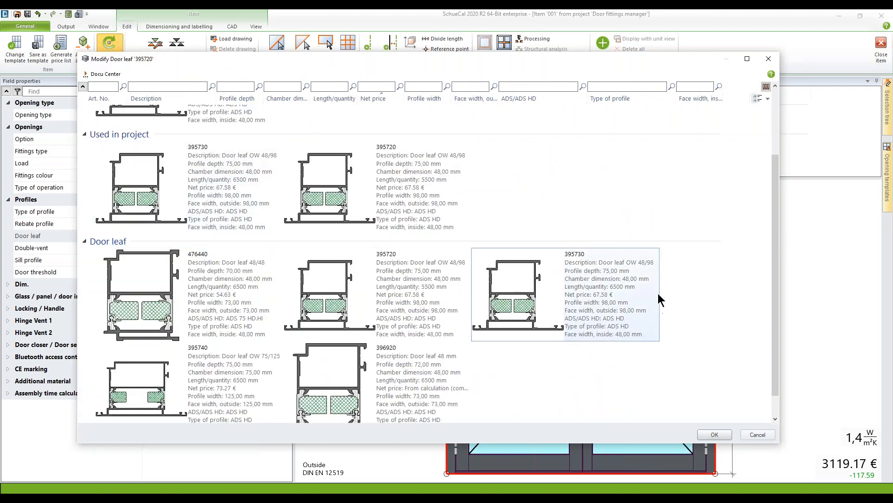
# Filter the door leaf profiles to ADS HD in the ADS/ADS HD column and confirm the current profile 395720
pyautogui.click(584, 98)
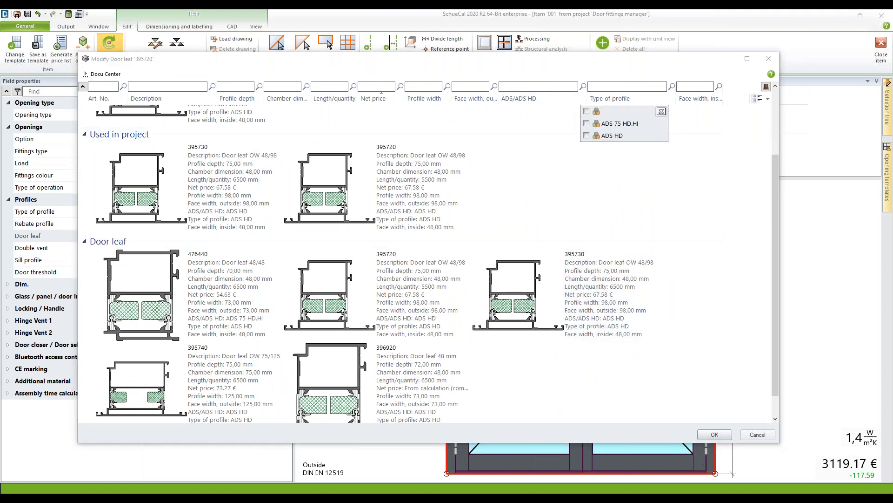
pyautogui.click(585, 134)
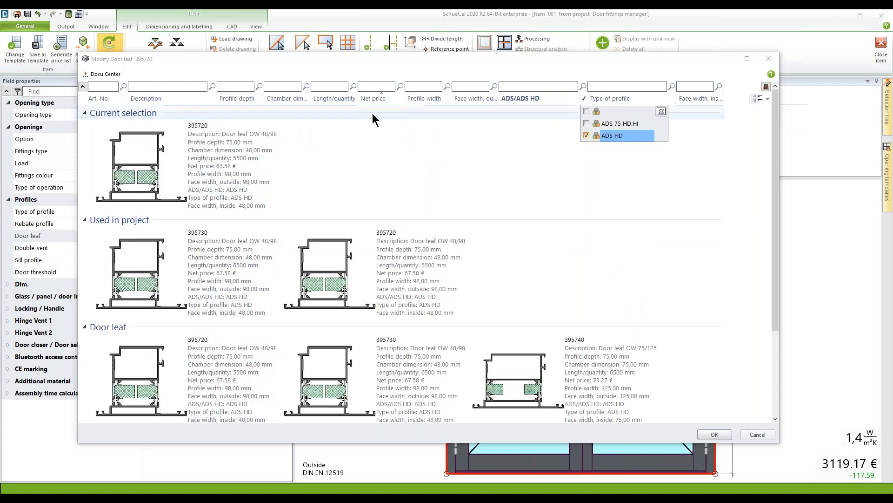
pyautogui.click(447, 98)
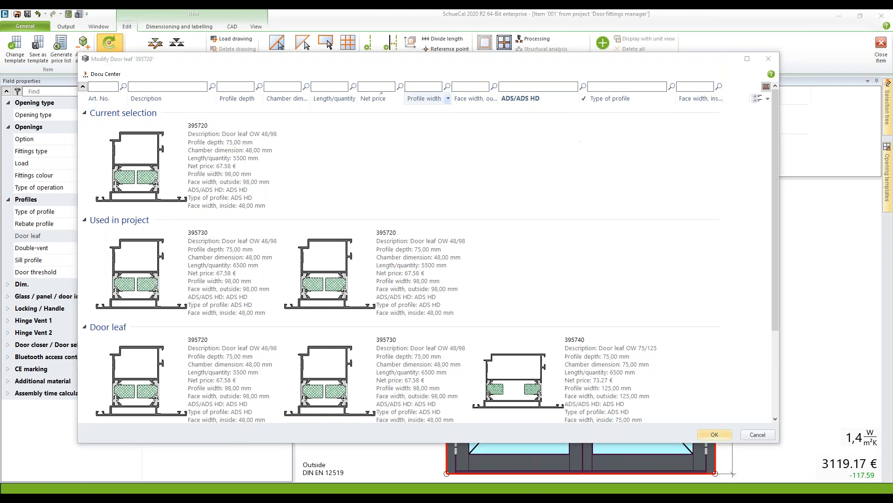
pyautogui.click(447, 98)
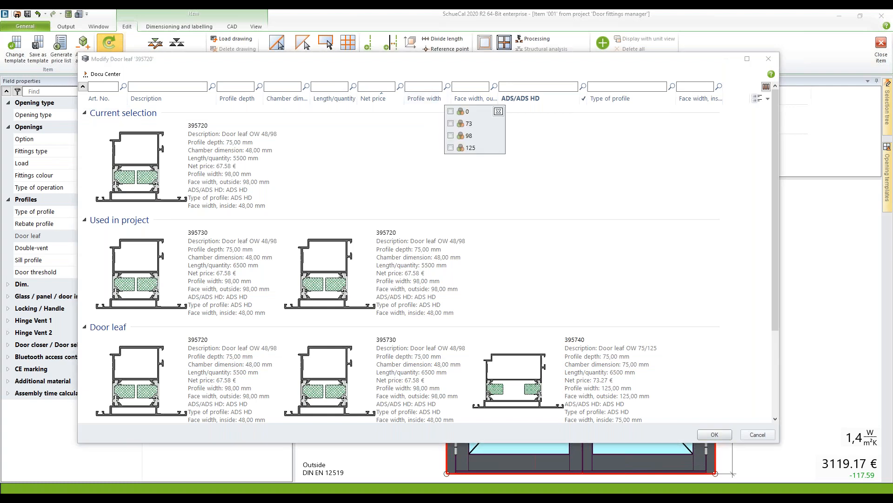
pyautogui.click(406, 132)
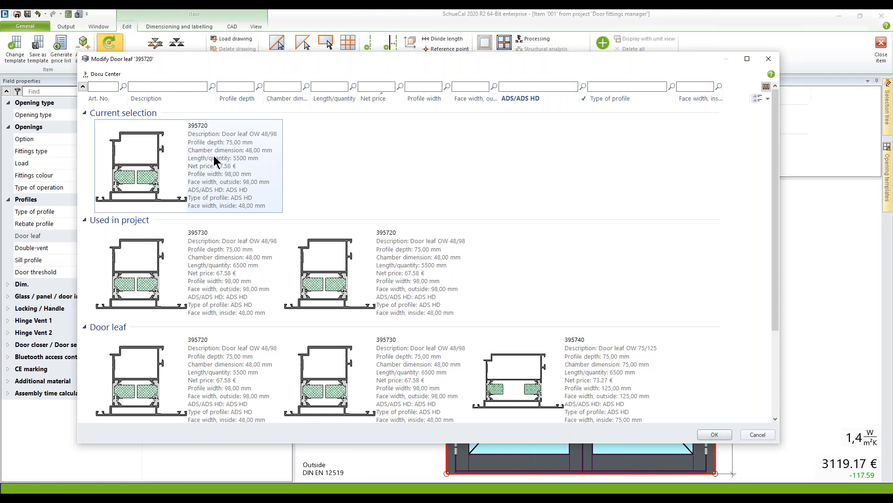
pyautogui.click(204, 185)
pyautogui.doubleClick(205, 185)
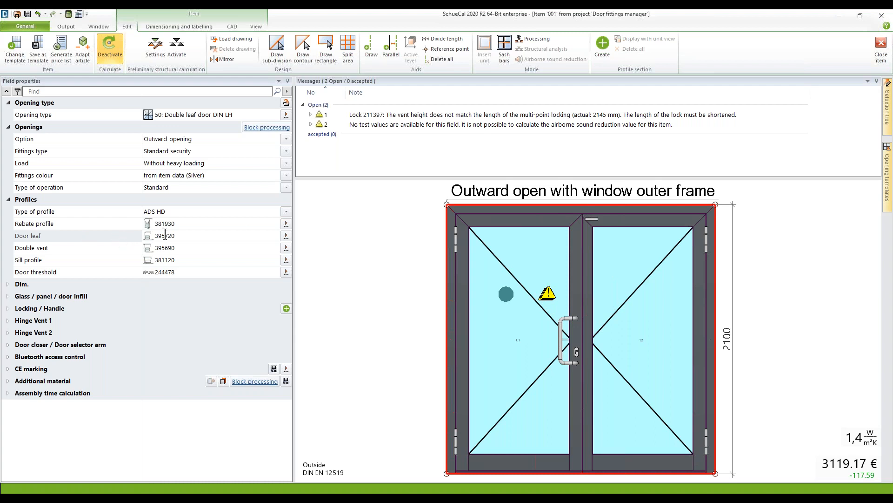
# Examine the enlarged profile section through the central vertical profiles where the two door leaves meet, and close it
pyautogui.click(574, 301)
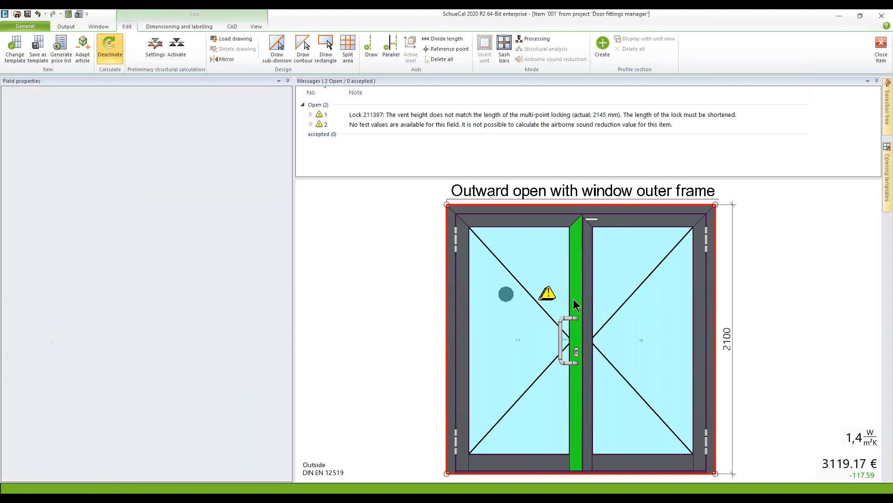
pyautogui.doubleClick(163, 395)
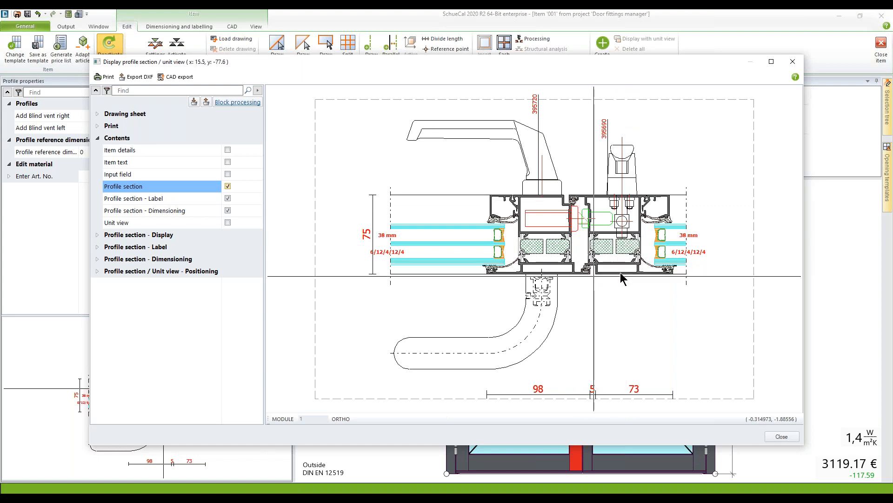
pyautogui.click(781, 436)
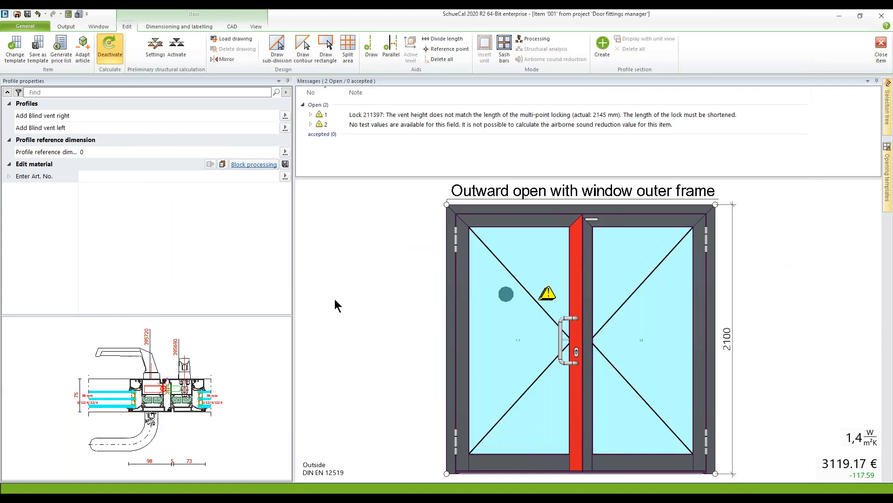
# Change the double-vent profile of the double leaf door to 395720
pyautogui.click(489, 298)
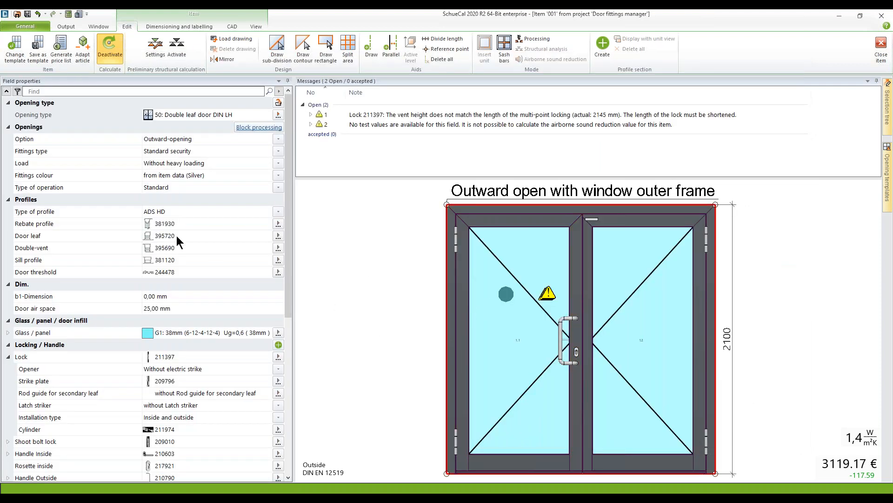
pyautogui.click(278, 248)
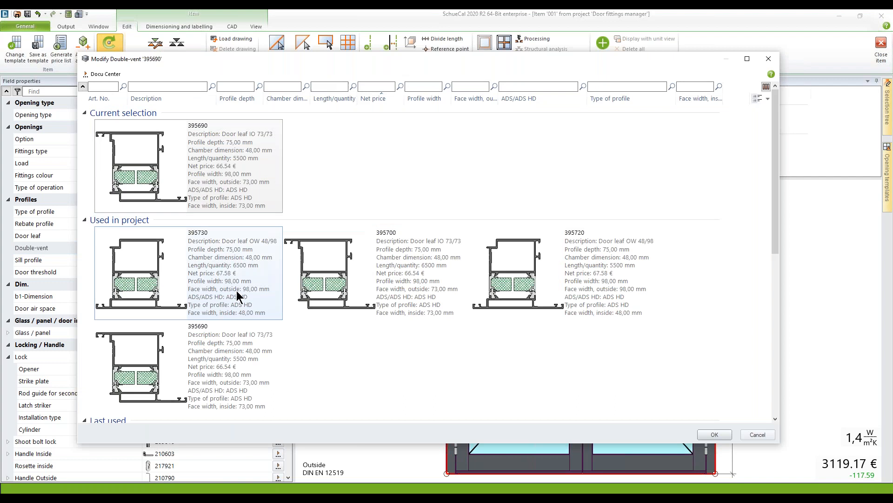
pyautogui.click(503, 279)
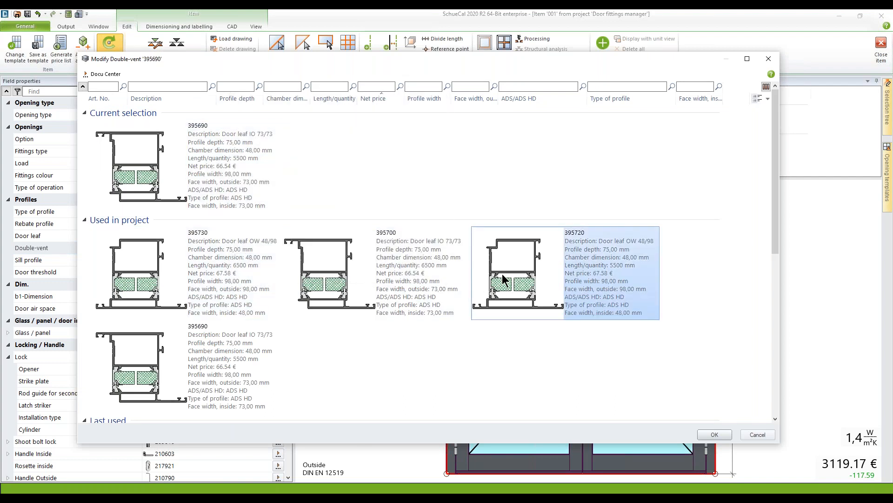
pyautogui.doubleClick(503, 279)
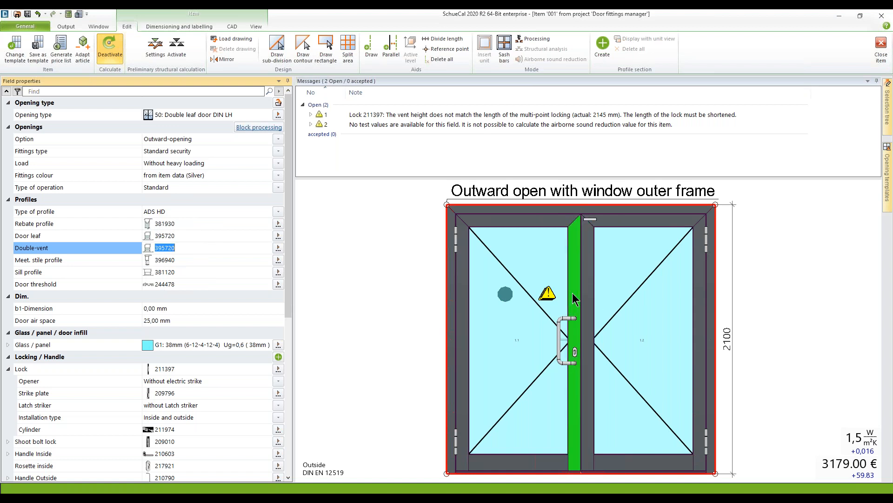
# Review the available meeting stile profiles, comparing 398510 with 396940, and keep 396940
pyautogui.click(77, 259)
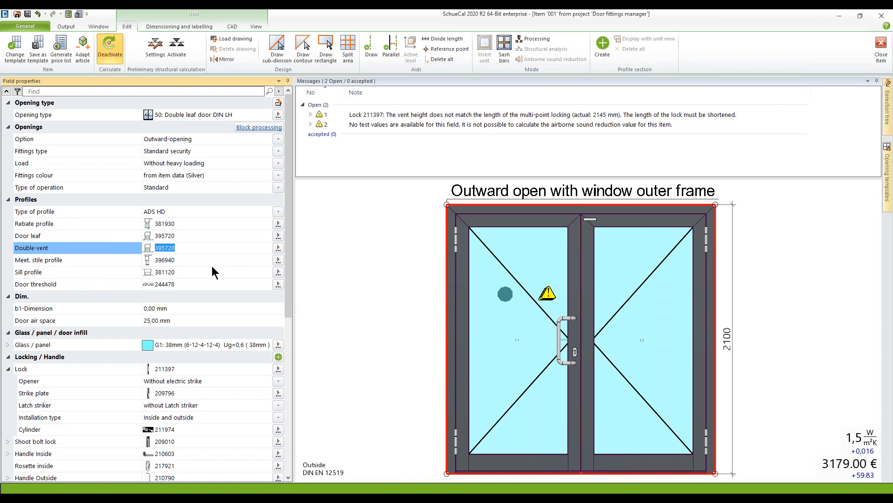
pyautogui.click(277, 260)
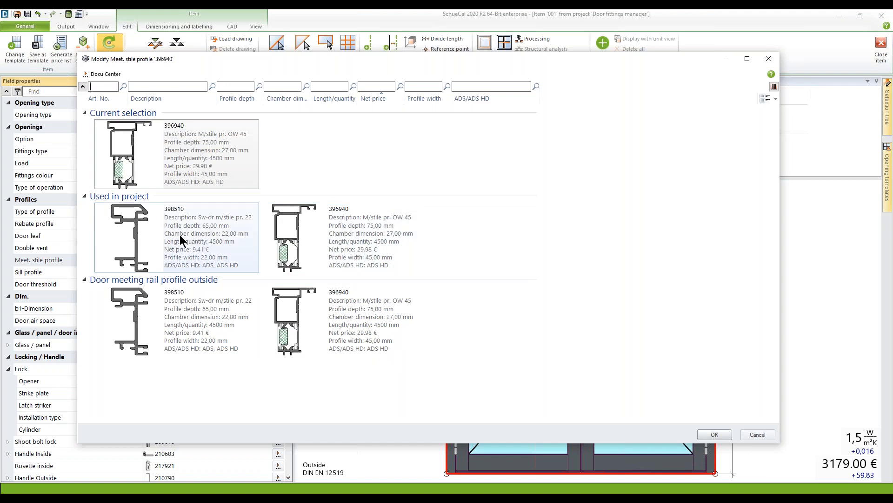
pyautogui.click(146, 243)
pyautogui.click(202, 179)
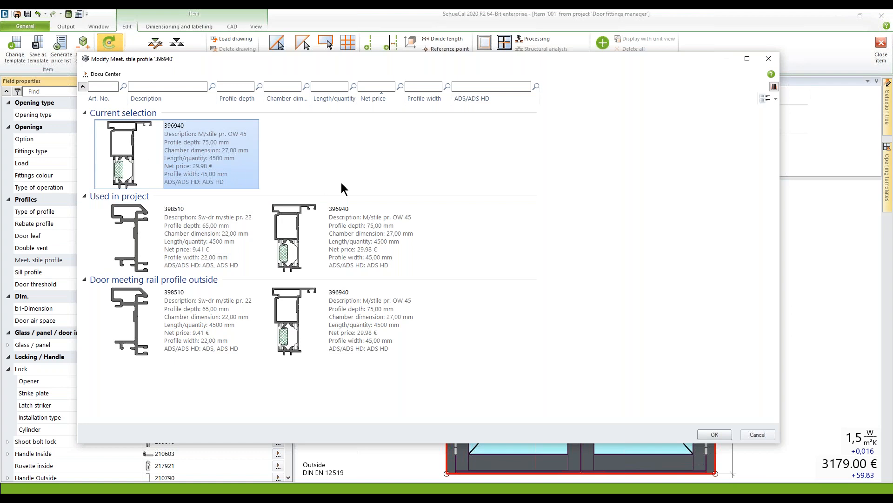
pyautogui.click(717, 434)
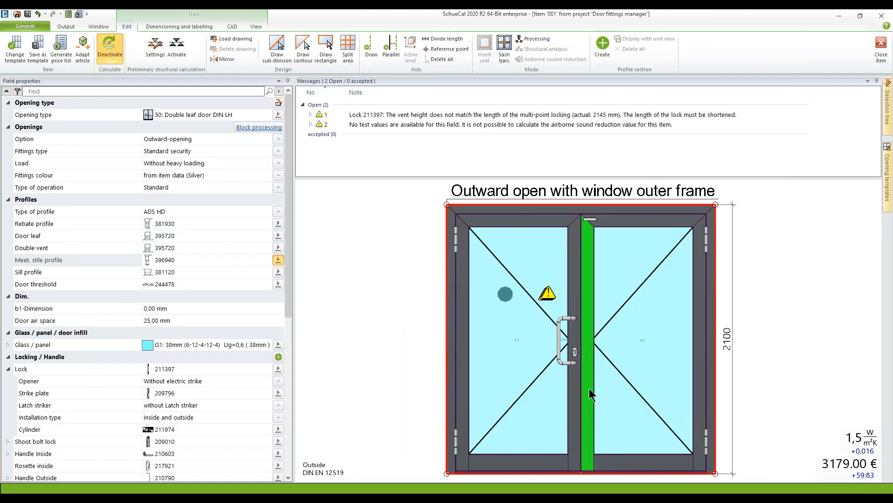
# Open the profile section where the two leaves meet and zoom in to examine meeting stile profile 396940
pyautogui.click(577, 398)
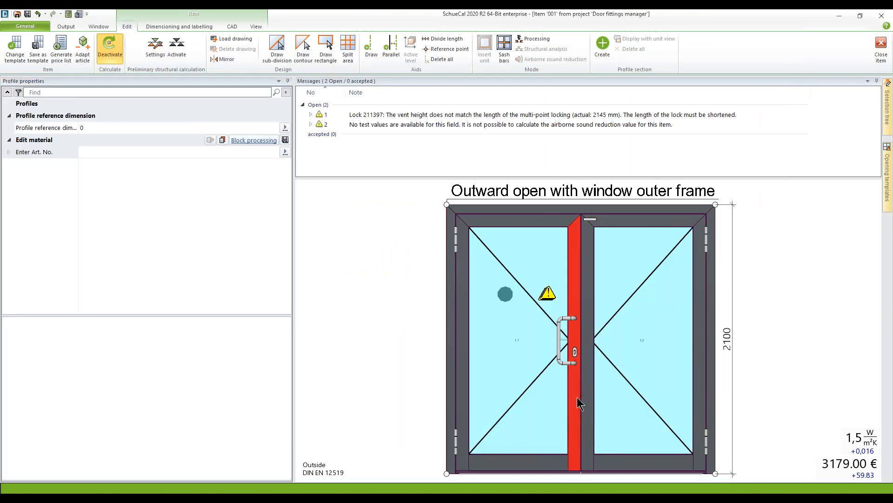
pyautogui.doubleClick(199, 407)
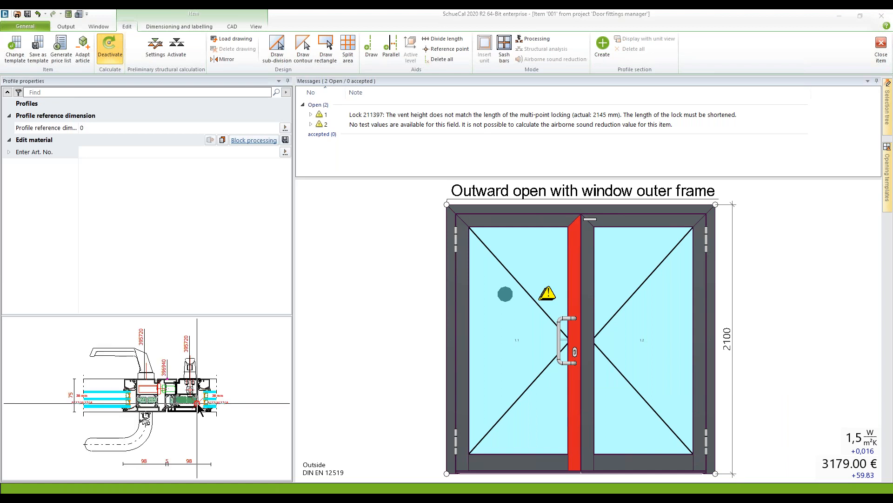
pyautogui.scroll(2, 563, 237)
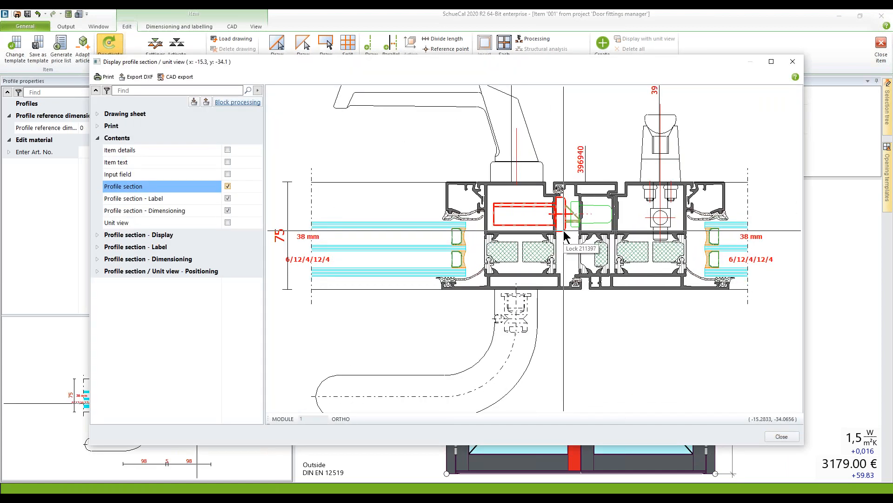
pyautogui.click(491, 292)
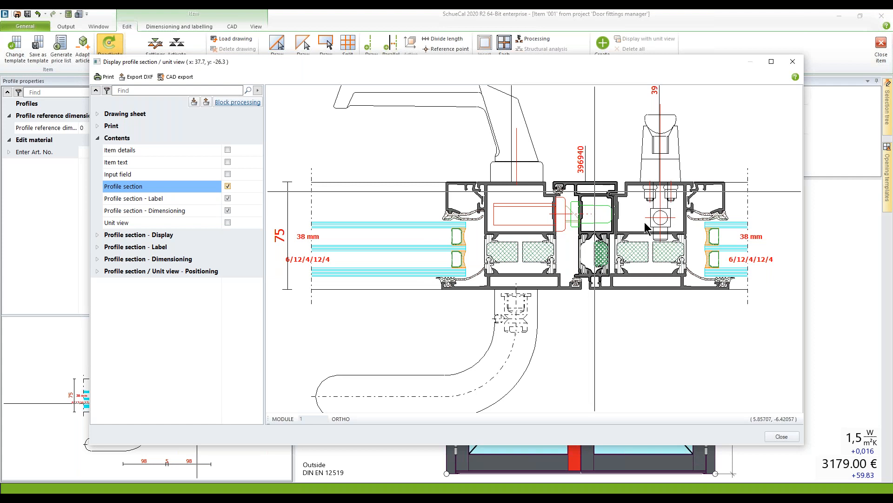
# Close the profile section, review the available sill profiles for the double leaf door, and keep 381120
pyautogui.click(781, 436)
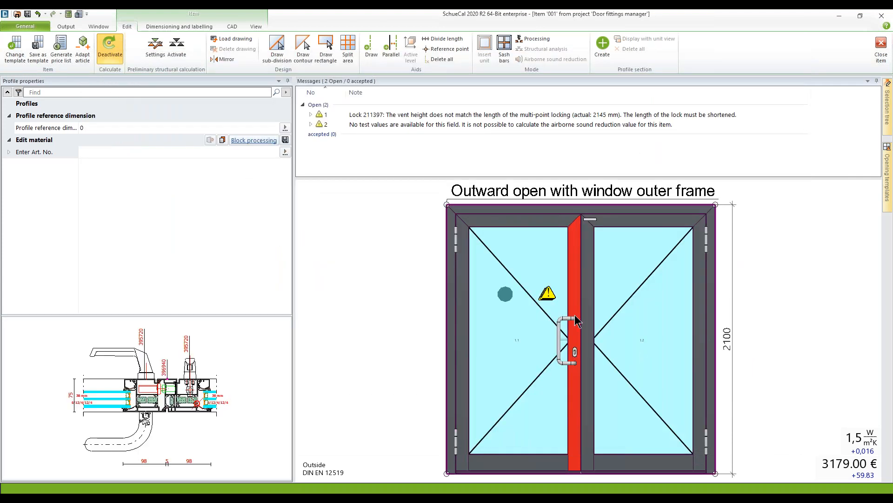
pyautogui.click(529, 284)
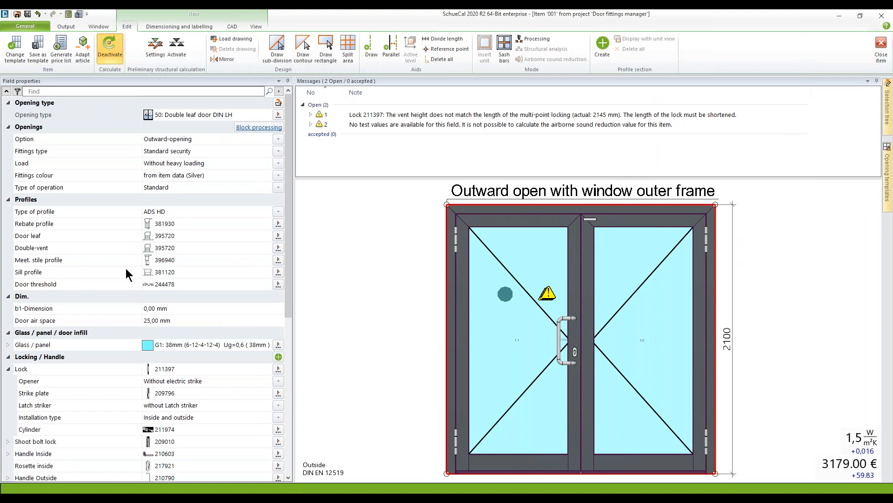
pyautogui.click(278, 272)
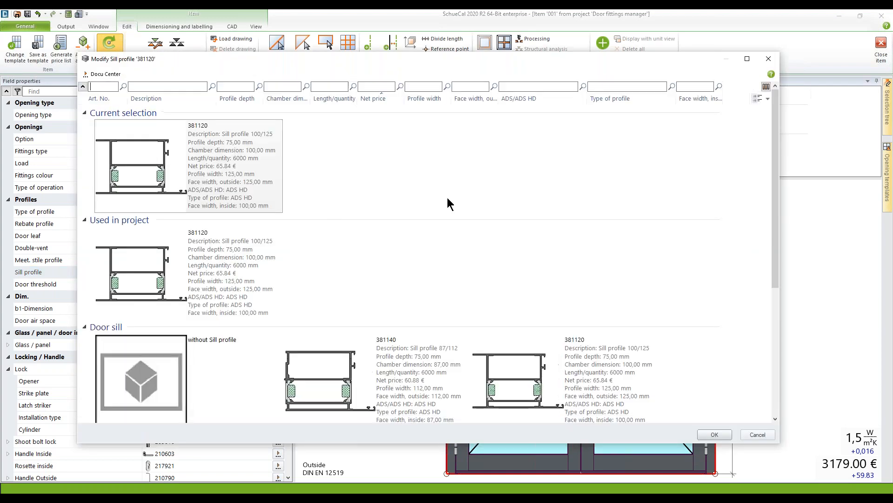
pyautogui.scroll(-4, 534, 236)
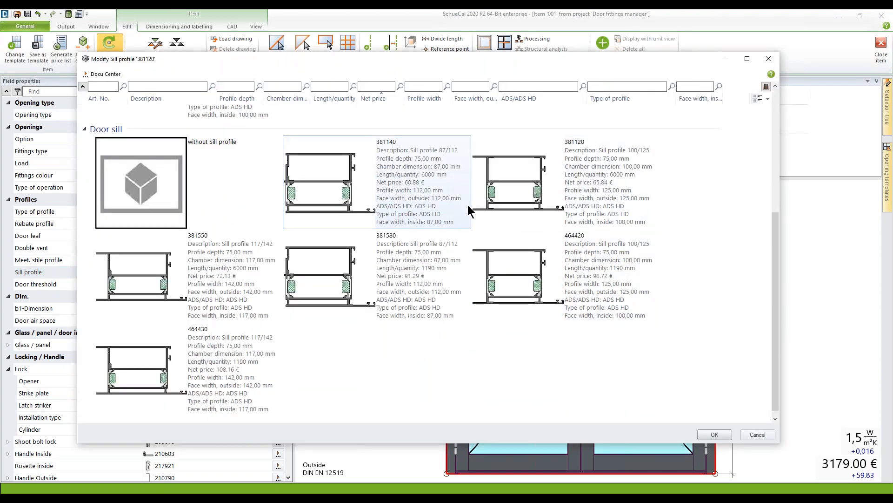
pyautogui.scroll(1, 469, 208)
pyautogui.scroll(1, 469, 211)
pyautogui.moveTo(159, 248)
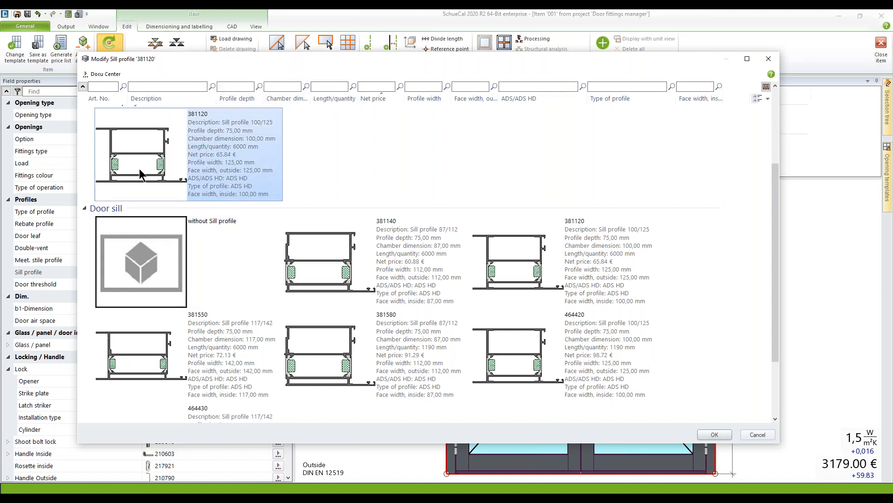
pyautogui.doubleClick(141, 163)
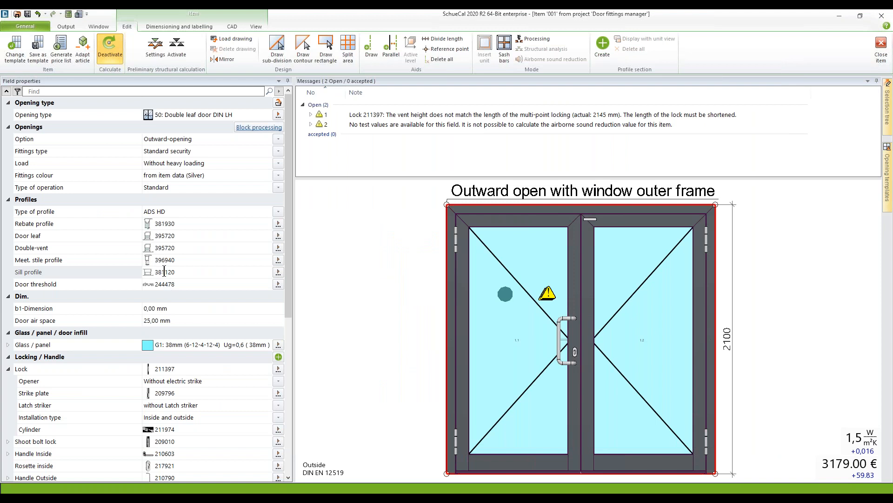
# Review the available thresholds for the outward-opening door and keep door threshold 244478
pyautogui.click(278, 284)
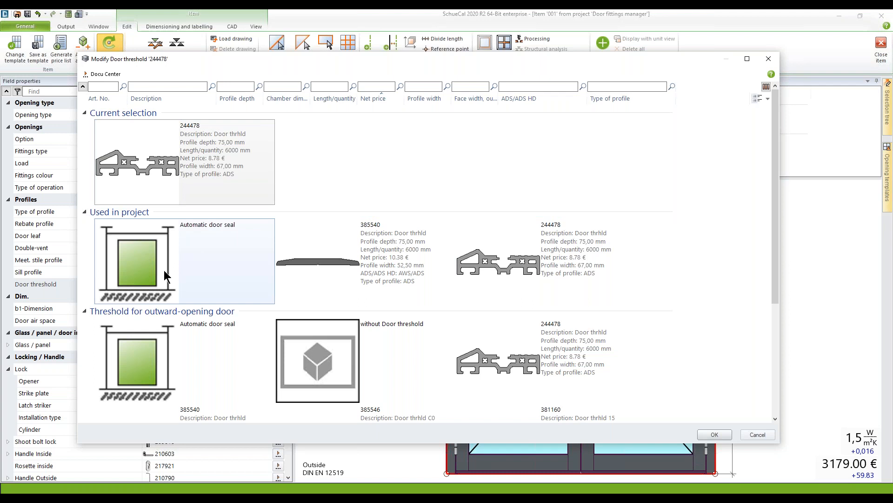
pyautogui.moveTo(160, 270)
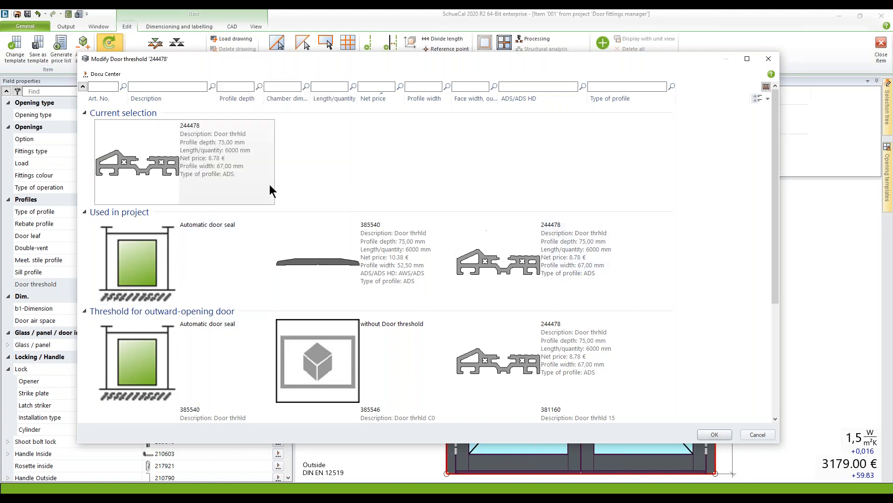
pyautogui.moveTo(201, 176)
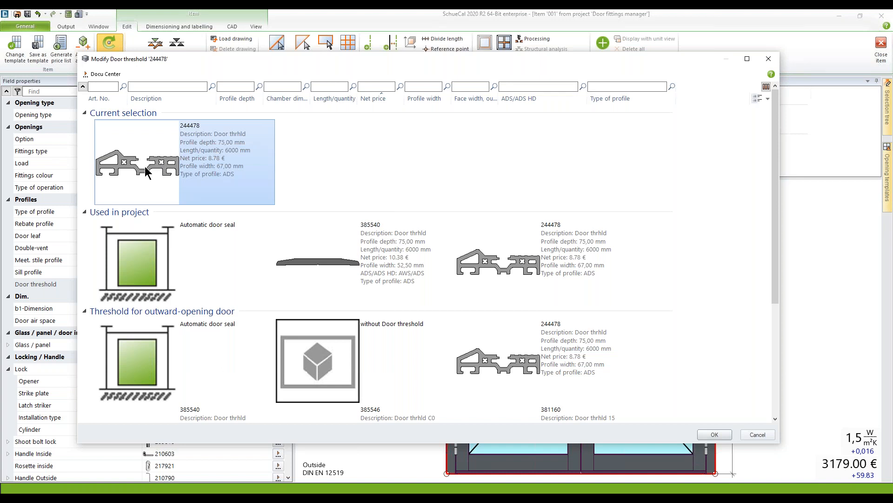
pyautogui.moveTo(145, 168)
pyautogui.click(713, 432)
pyautogui.moveTo(464, 306)
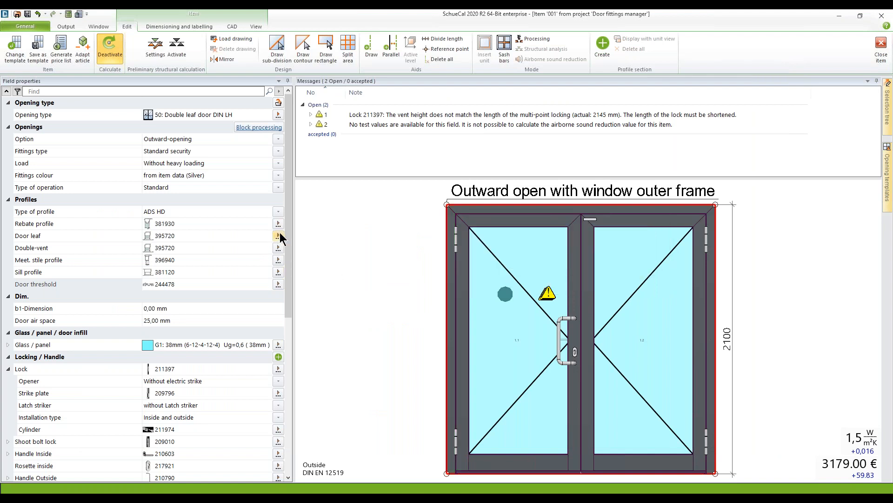
# Try a b1-dimension of 800 mm for the double leaf door and return it to 0 mm
pyautogui.click(9, 200)
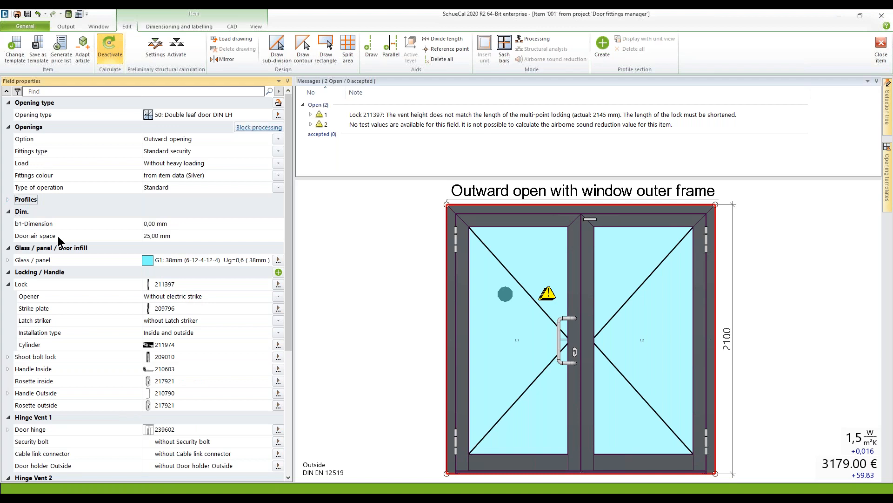
pyautogui.click(183, 225)
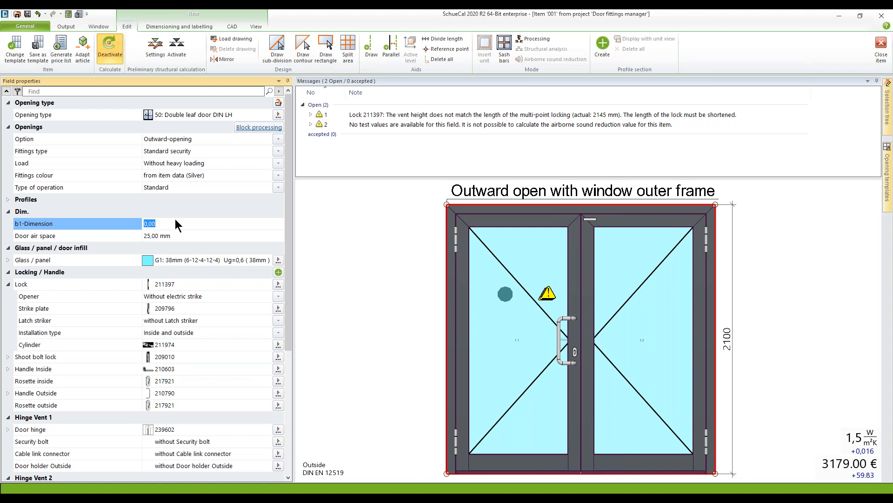
pyautogui.write('800')
pyautogui.press('Return')
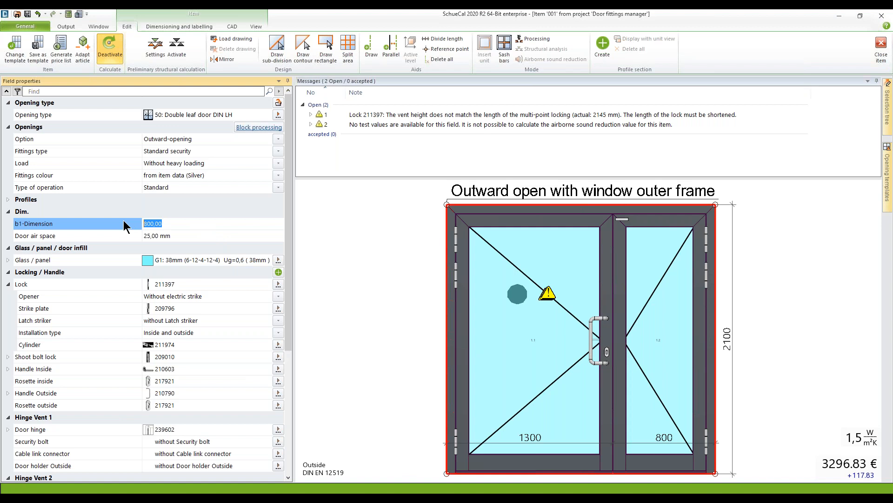
pyautogui.write('0')
pyautogui.press('Return')
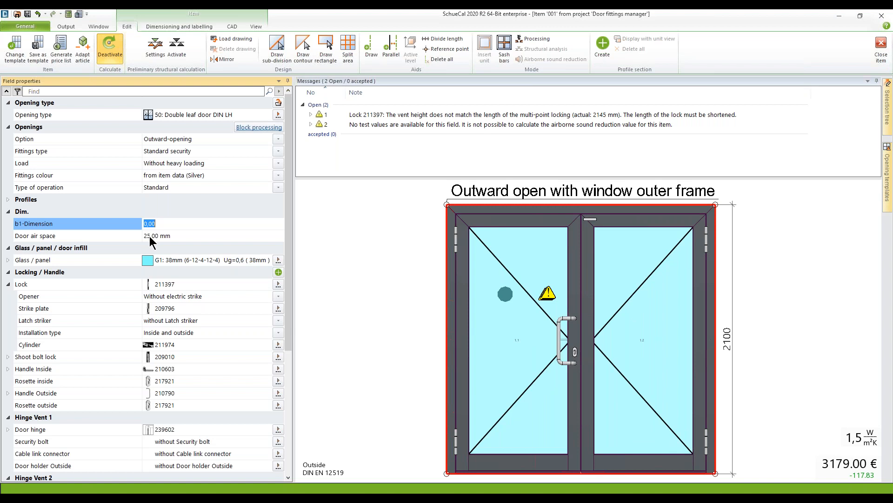
# Examine the enlarged profile section through the sill profile and door threshold of the left leaf, and close it
pyautogui.click(545, 467)
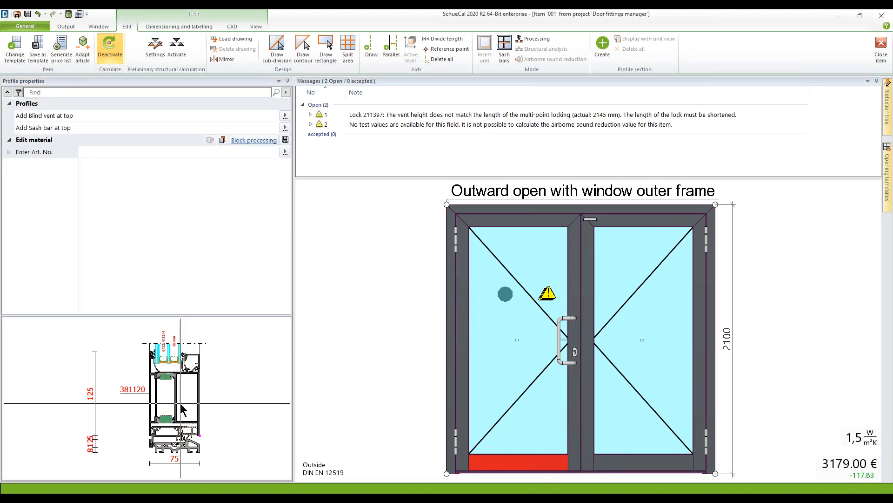
pyautogui.doubleClick(182, 410)
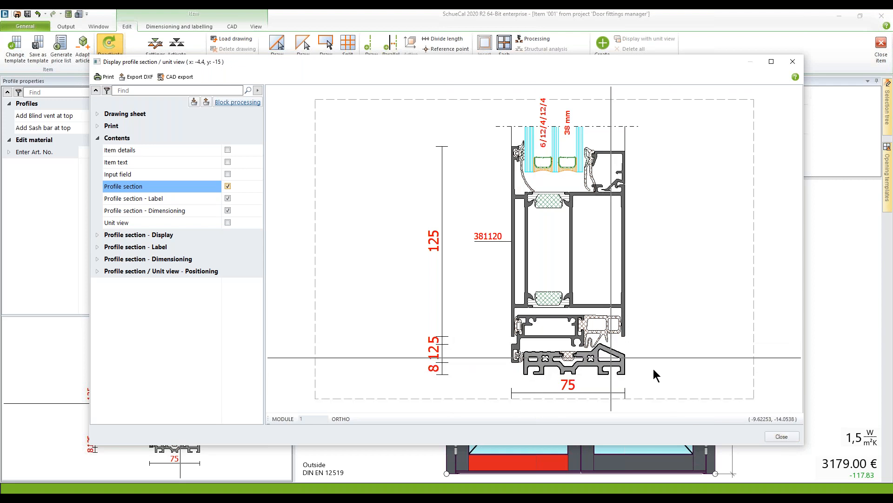
pyautogui.click(780, 437)
# Collapse the door's dimension and glass property groups and open the selection of available locks
pyautogui.click(485, 331)
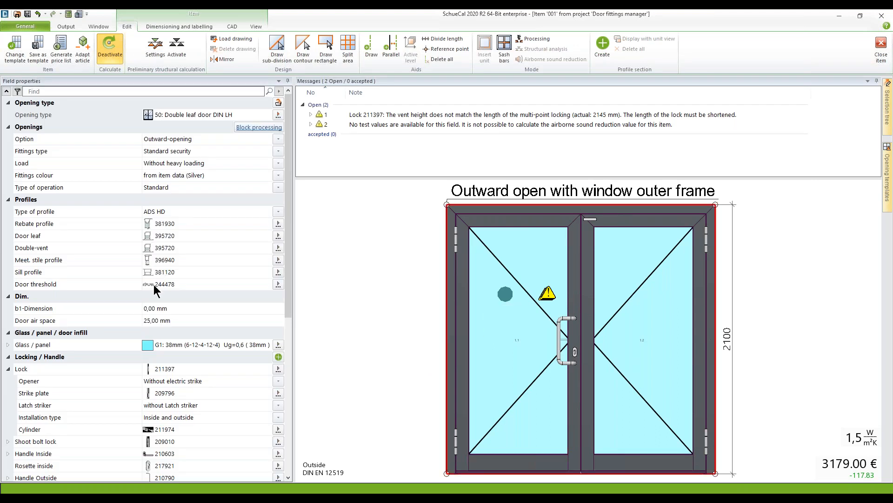
pyautogui.click(154, 286)
pyautogui.click(8, 296)
pyautogui.click(9, 308)
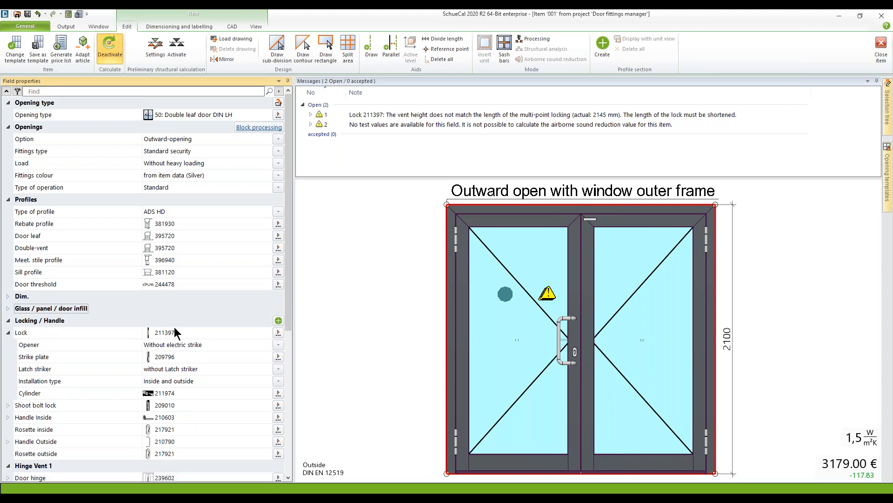
pyautogui.moveTo(288, 278); pyautogui.dragTo(289, 342)
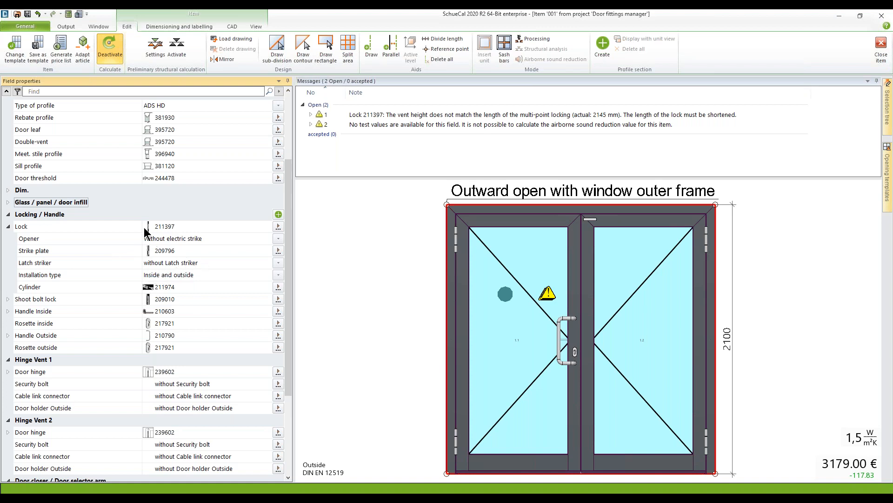
pyautogui.click(281, 226)
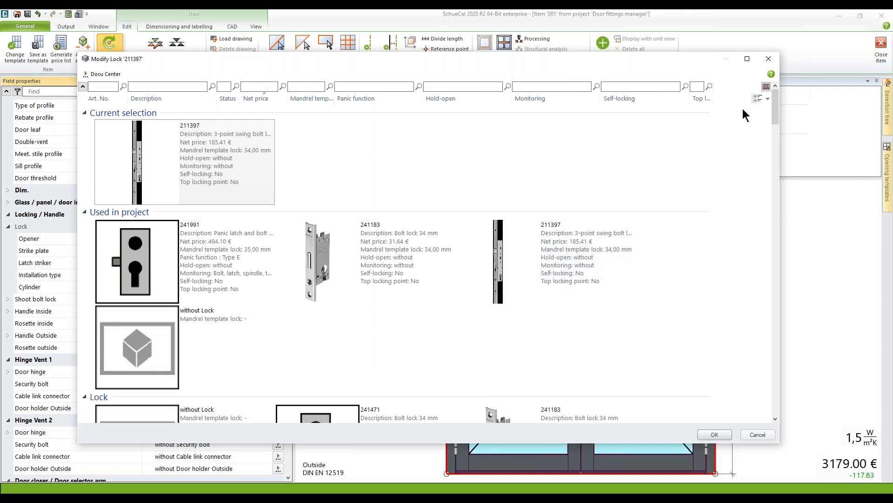
pyautogui.moveTo(777, 112); pyautogui.dragTo(710, 113)
# Show the additional Lock description and Type columns in the lock selection
pyautogui.rightClick(473, 98)
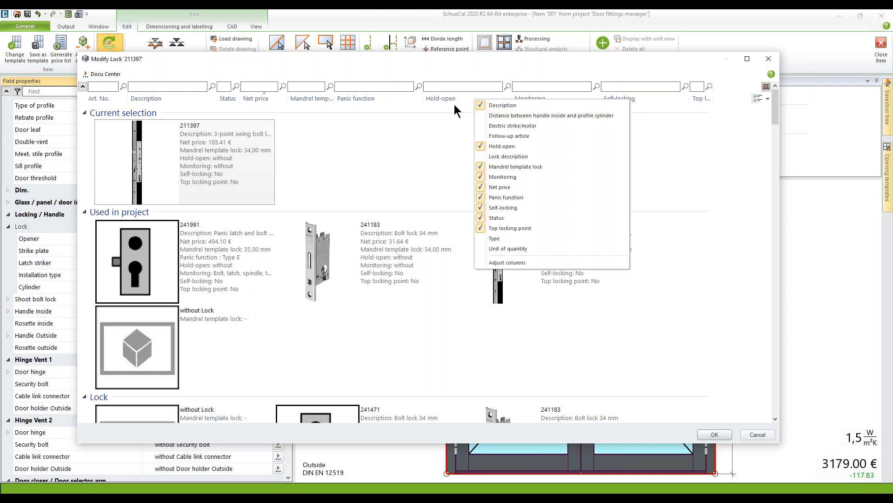
pyautogui.click(483, 156)
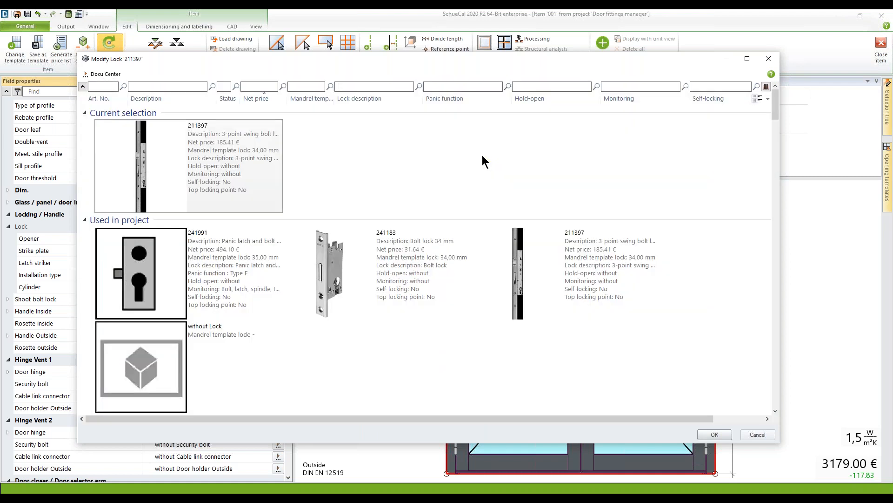
pyautogui.rightClick(473, 99)
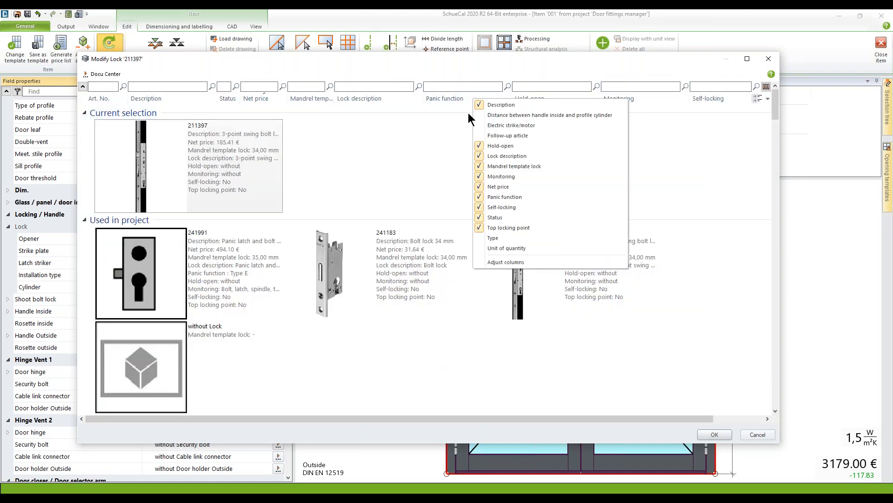
pyautogui.click(482, 237)
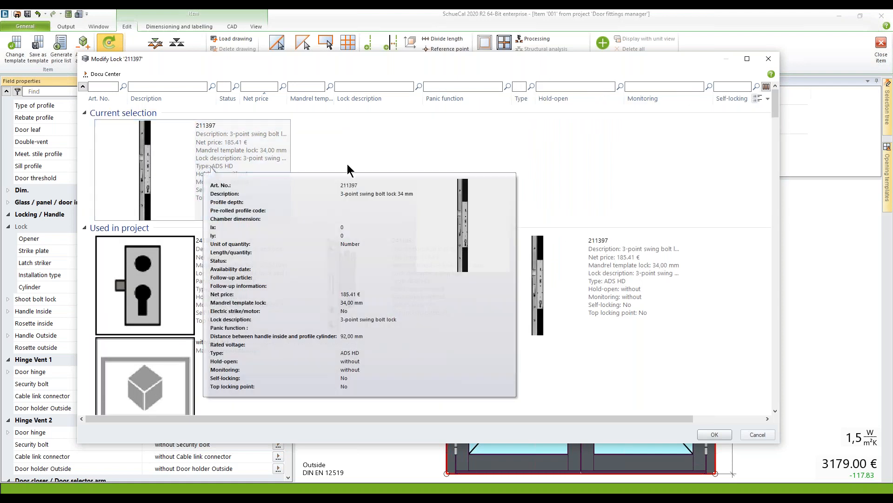
# Filter the lock list to type ADS HD, blank panic function and self-locking No
pyautogui.click(533, 99)
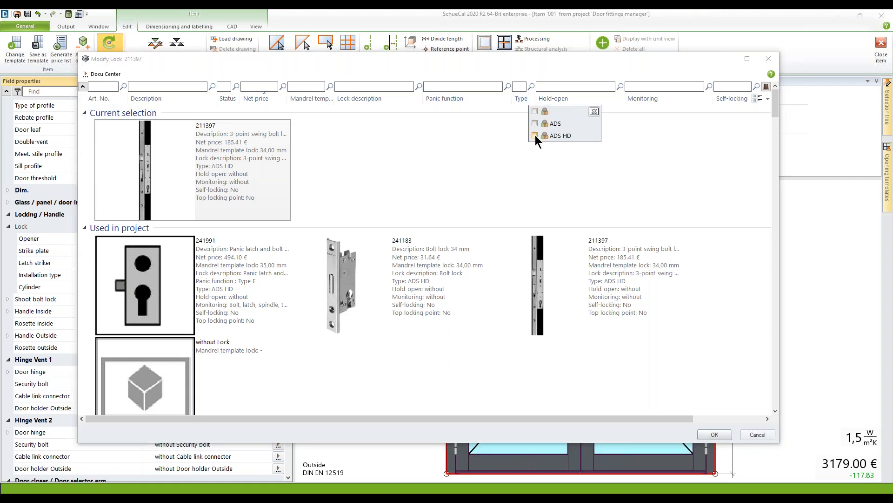
pyautogui.click(535, 135)
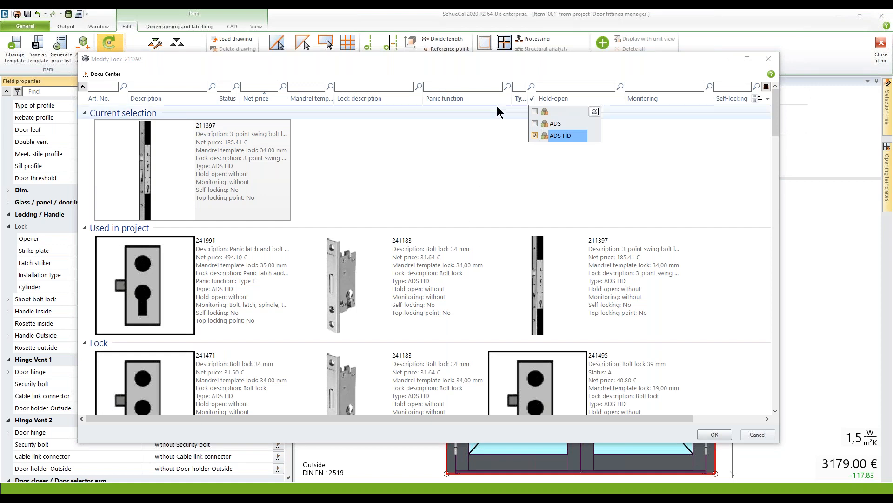
pyautogui.click(509, 99)
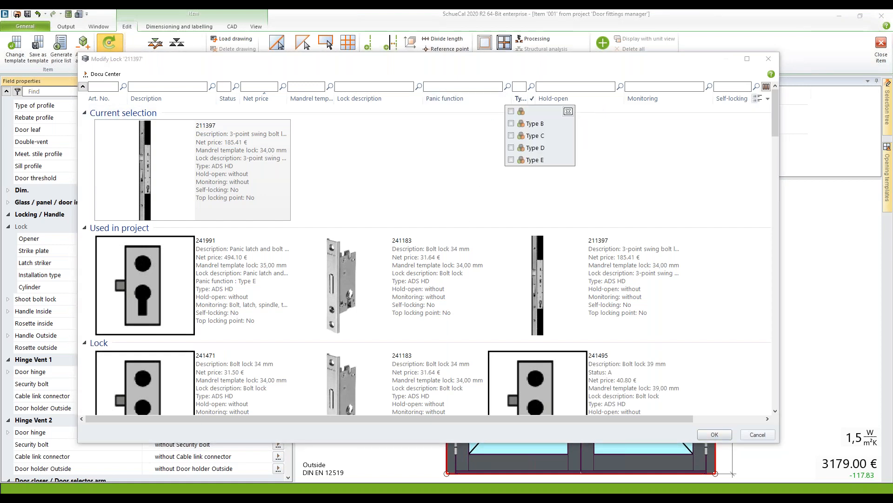
pyautogui.click(511, 112)
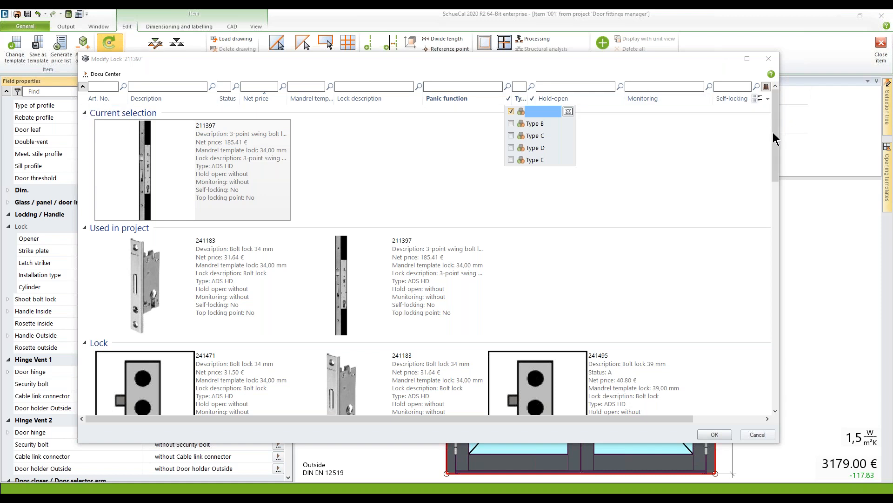
pyautogui.moveTo(780, 196); pyautogui.dragTo(840, 195)
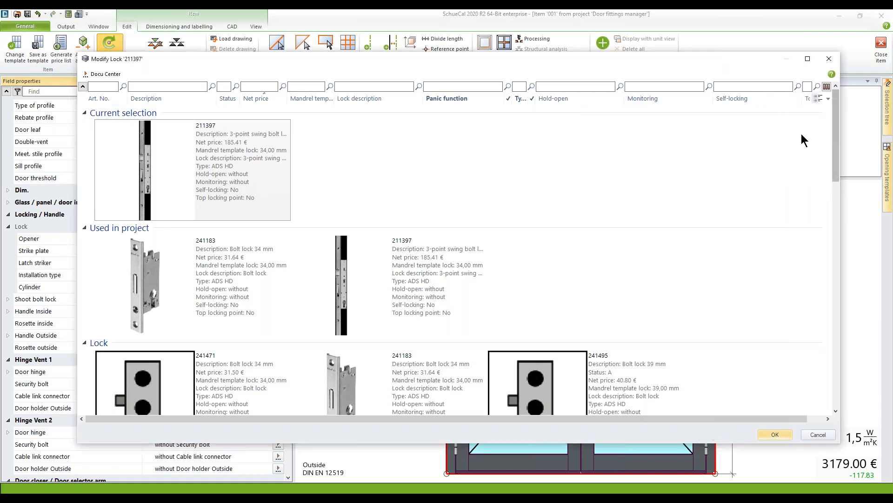
pyautogui.click(798, 99)
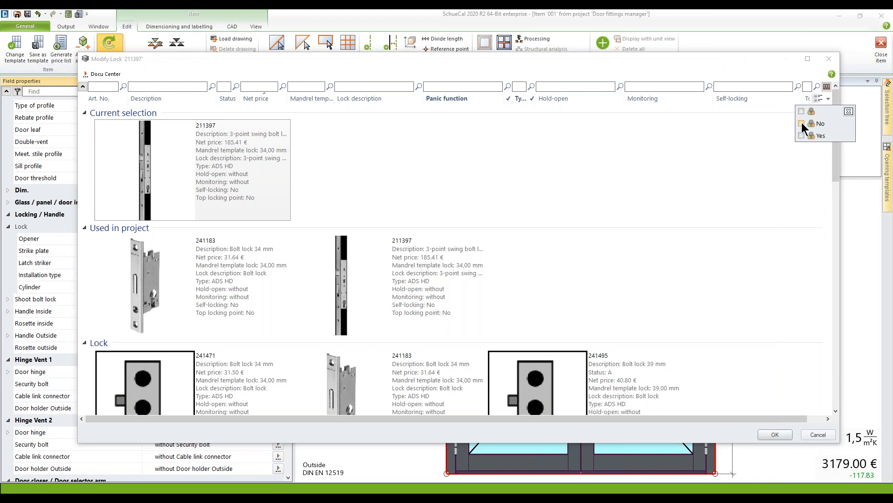
pyautogui.click(801, 123)
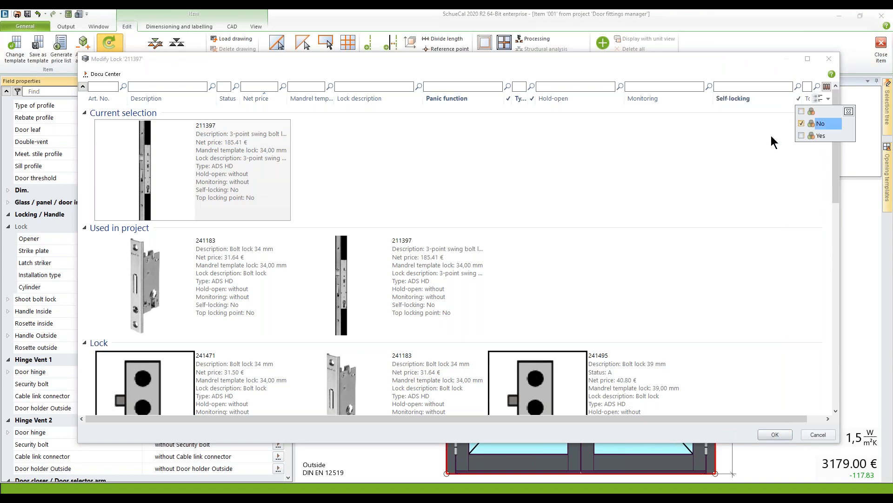
pyautogui.click(696, 194)
# Browse the filtered locks and narrow the list to the description "Bolt lock 3..."
pyautogui.scroll(-3, 463, 201)
pyautogui.scroll(-4, 463, 201)
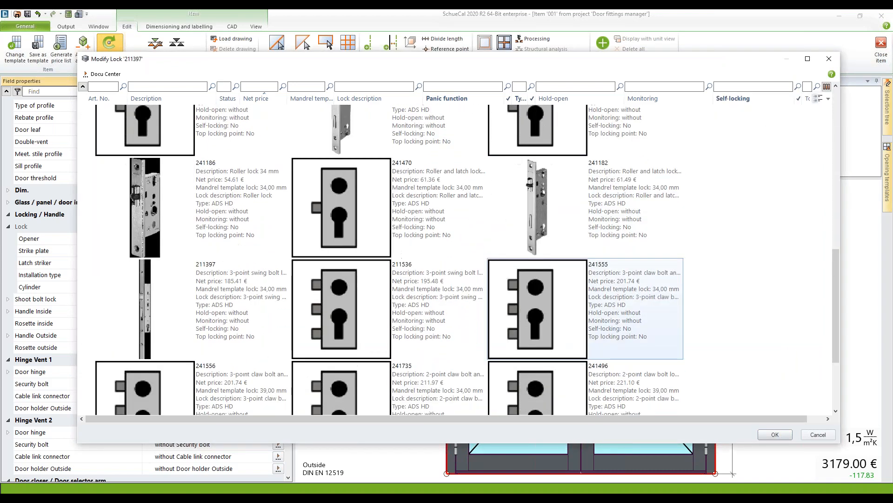
pyautogui.scroll(8, 463, 201)
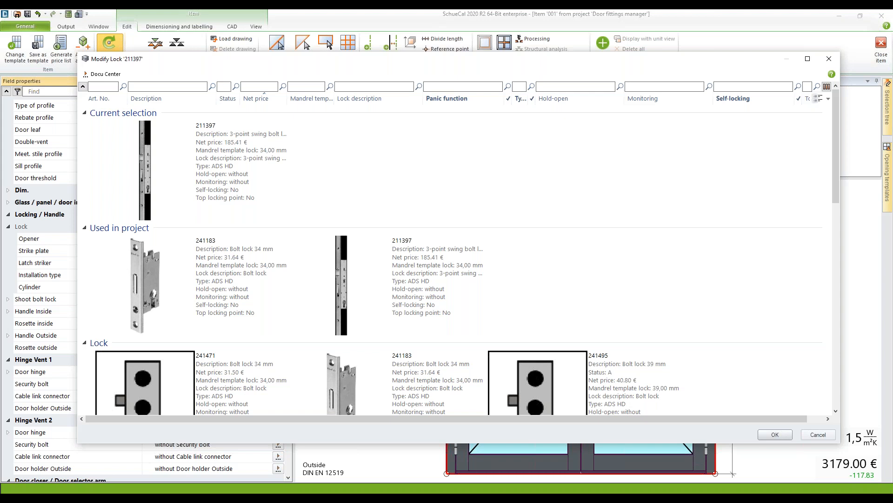
pyautogui.click(212, 99)
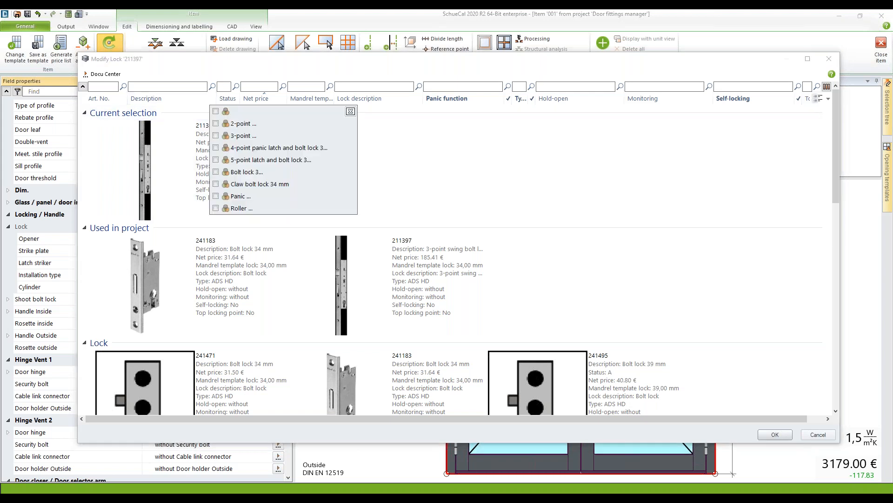
pyautogui.click(215, 172)
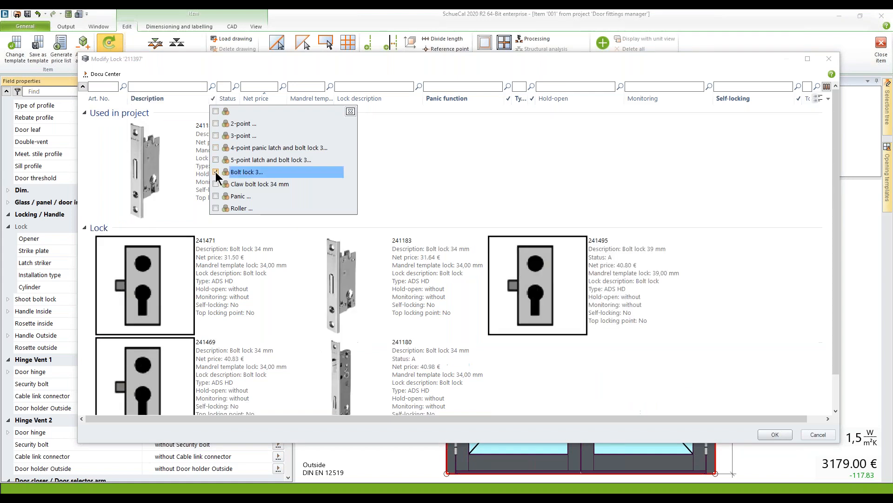
# Close the description filter, review the remaining bolt locks and assign lock 241180 to the door
pyautogui.click(657, 175)
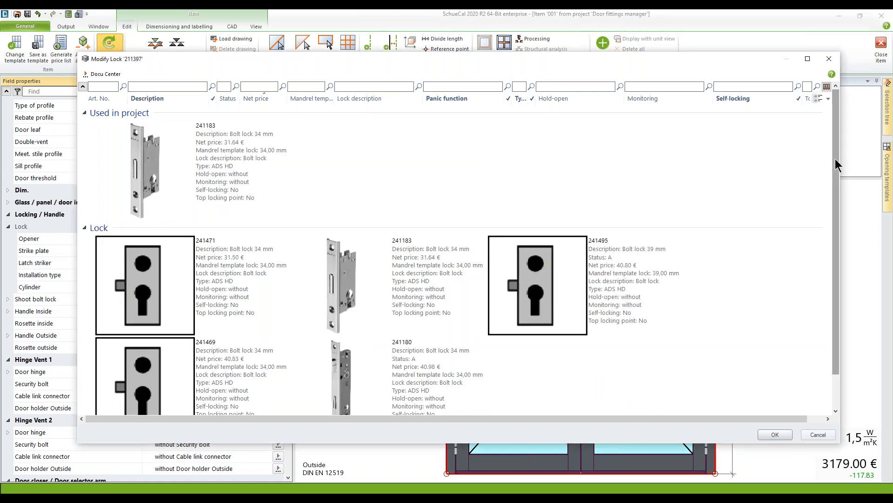
pyautogui.scroll(-1, 839, 178)
pyautogui.scroll(1, 842, 180)
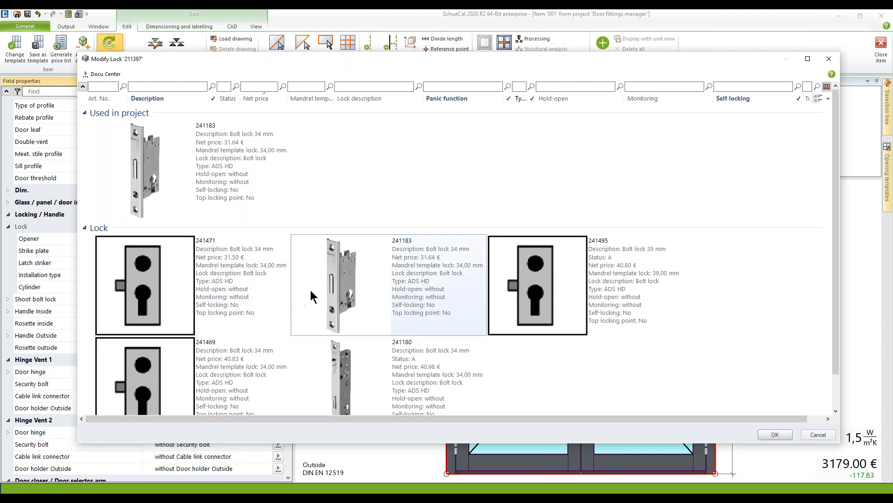
pyautogui.scroll(-1, 401, 288)
pyautogui.click(401, 331)
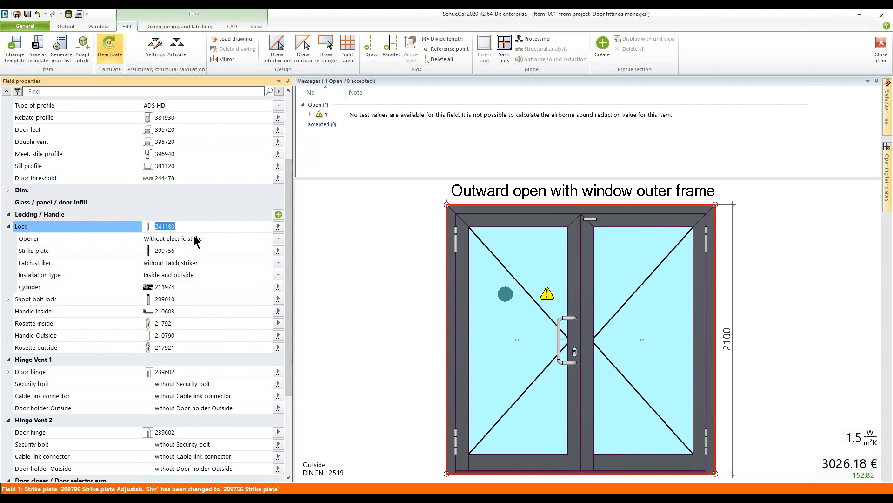
pyautogui.press('ctrl')
pyautogui.press('ctrl')
# Review the opener and strike plate options, keeping "Without electric strike" and strike plate 209756
pyautogui.click(279, 239)
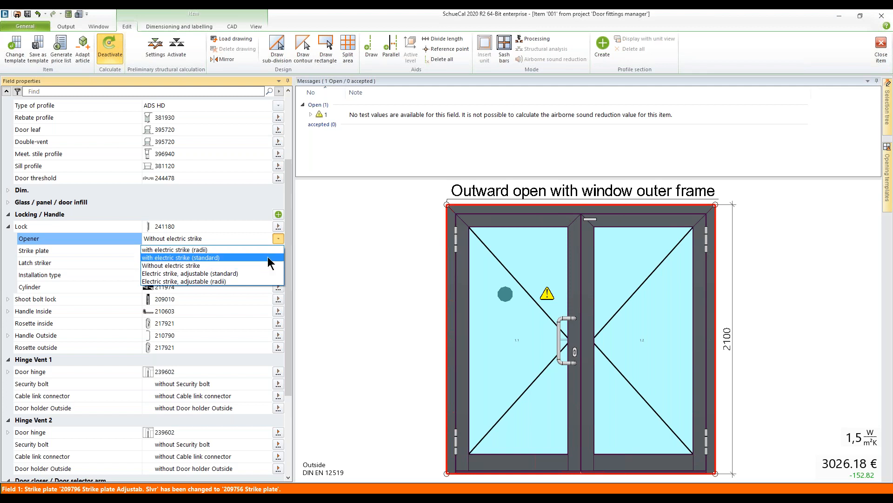
pyautogui.click(219, 265)
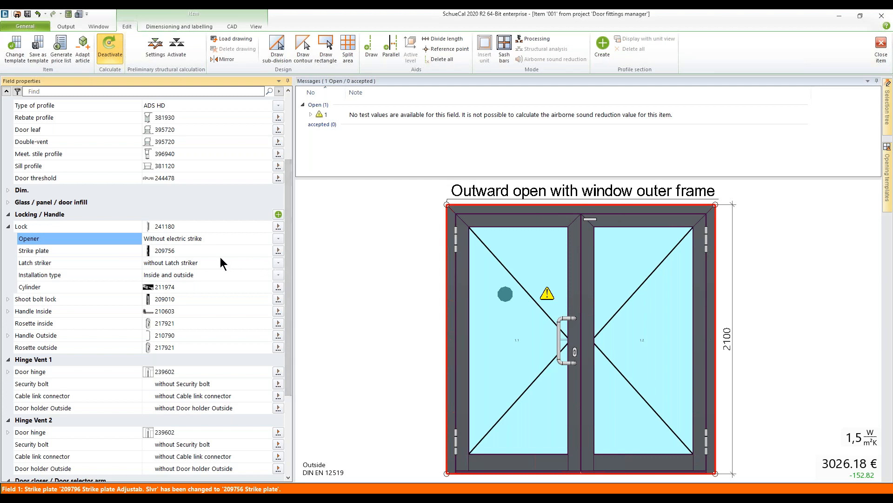
pyautogui.click(278, 252)
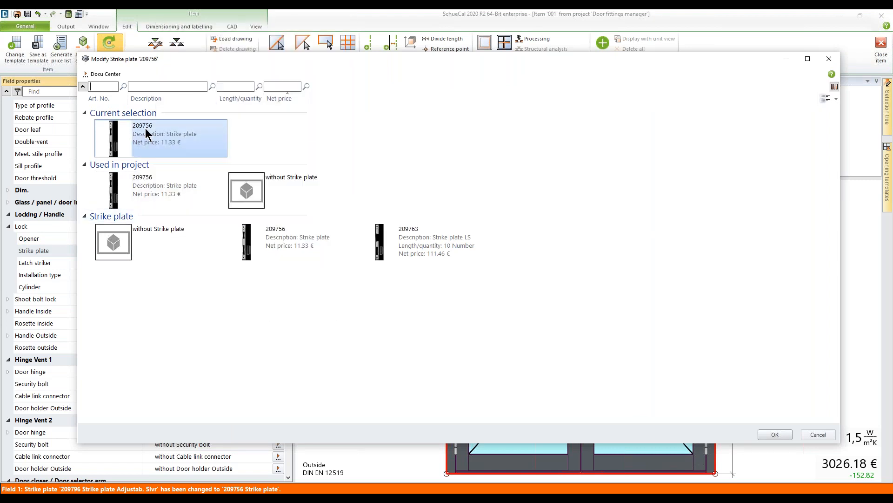
pyautogui.click(768, 435)
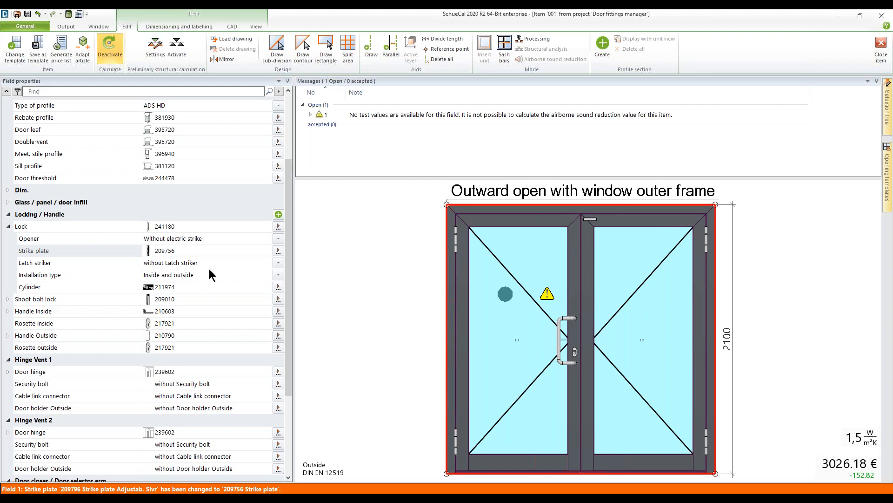
# Set the lock's latch striker to Plastic and its installation type to "Outside without slot"
pyautogui.click(278, 264)
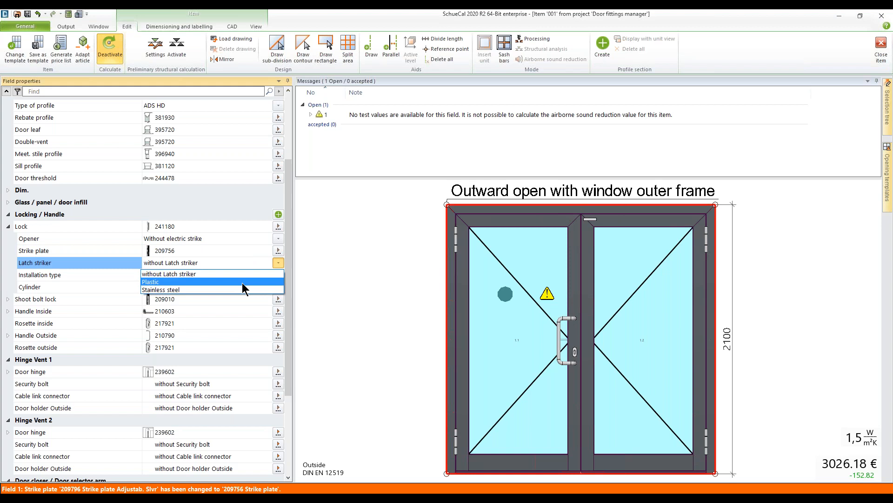
pyautogui.click(241, 282)
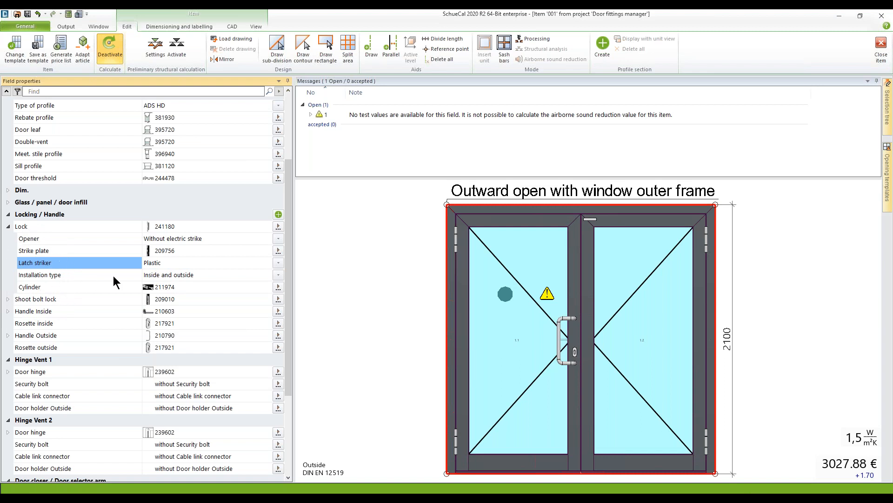
pyautogui.click(281, 274)
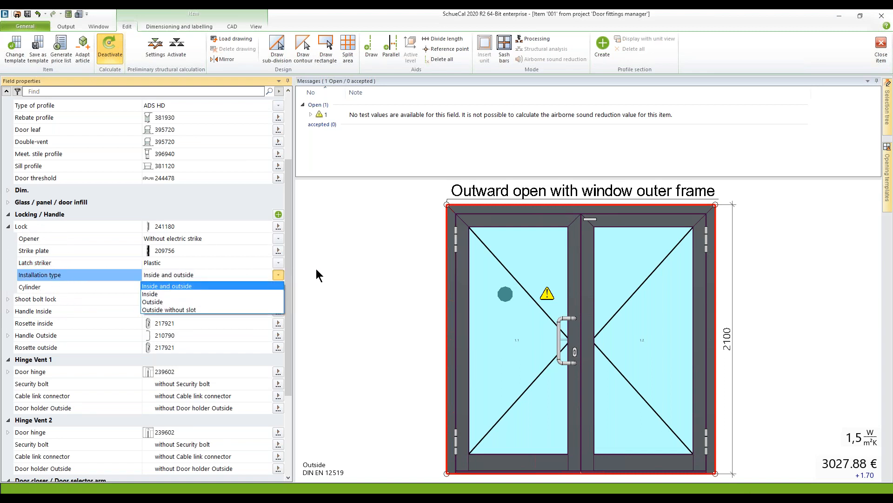
pyautogui.click(197, 275)
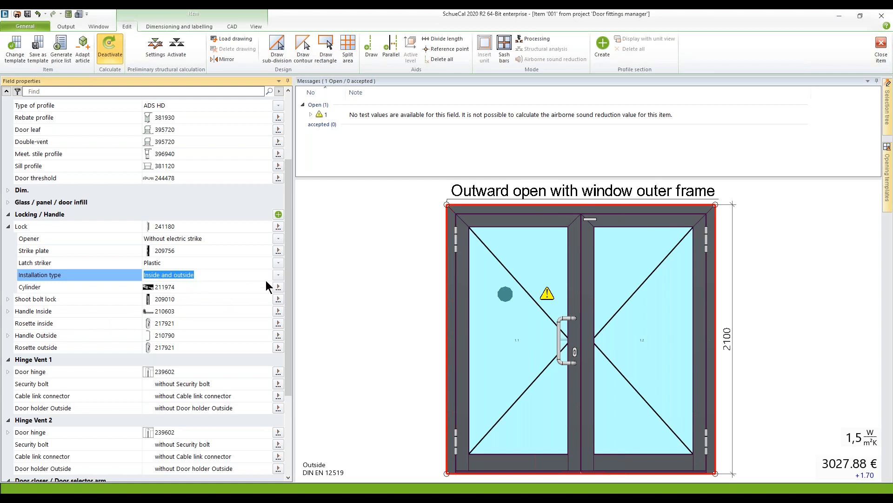
pyautogui.click(278, 275)
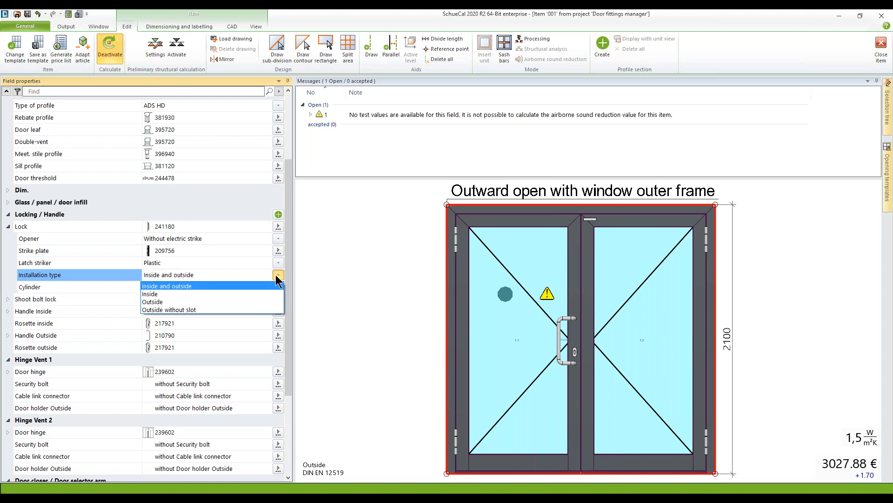
pyautogui.click(234, 310)
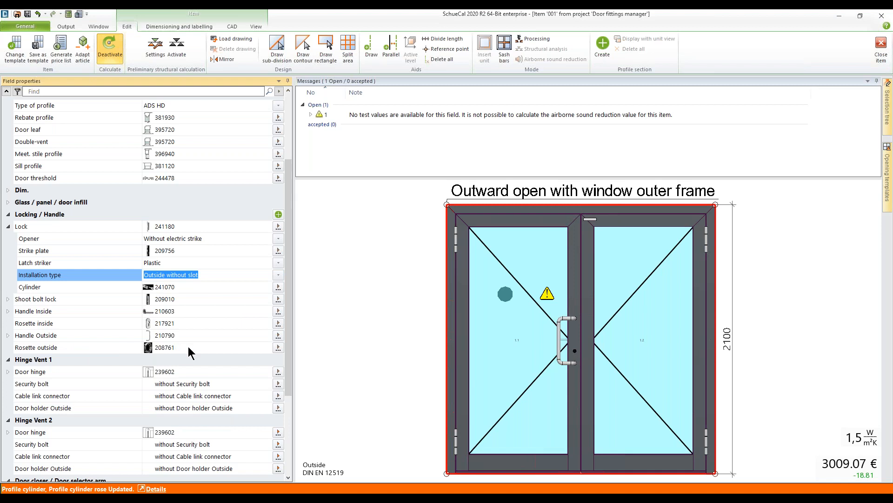
# Keep outside rosette 208761 after checking its alternatives, and set the lock's cylinder to Designed
pyautogui.click(279, 347)
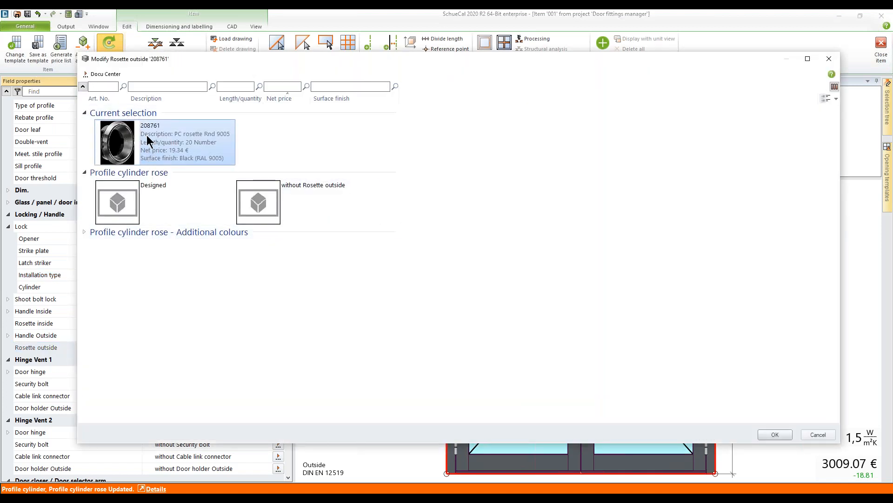
pyautogui.click(775, 434)
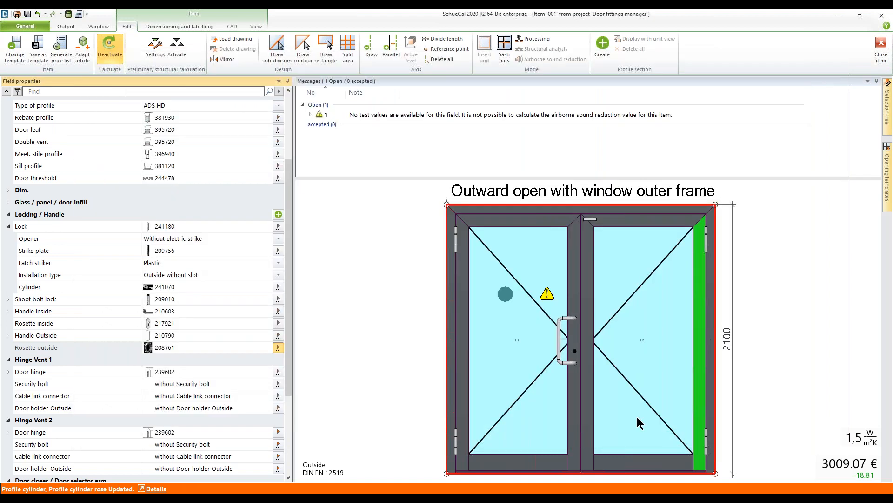
pyautogui.click(278, 289)
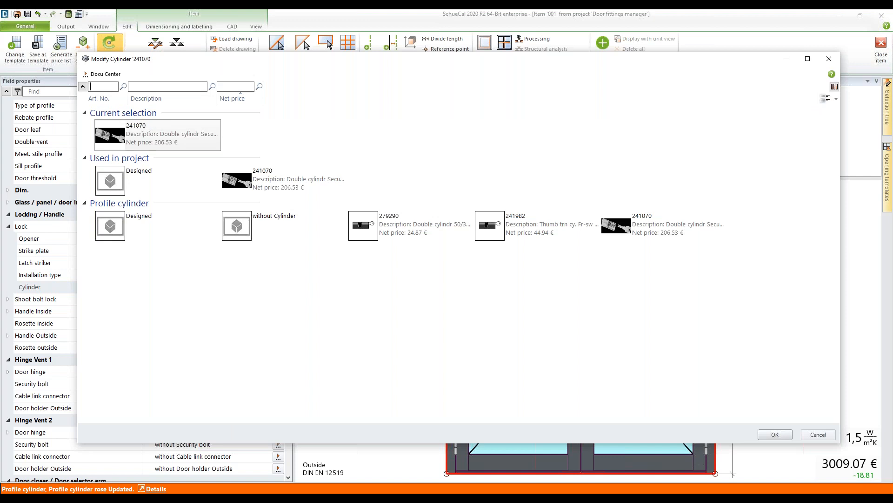
pyautogui.moveTo(326, 183)
pyautogui.click(132, 181)
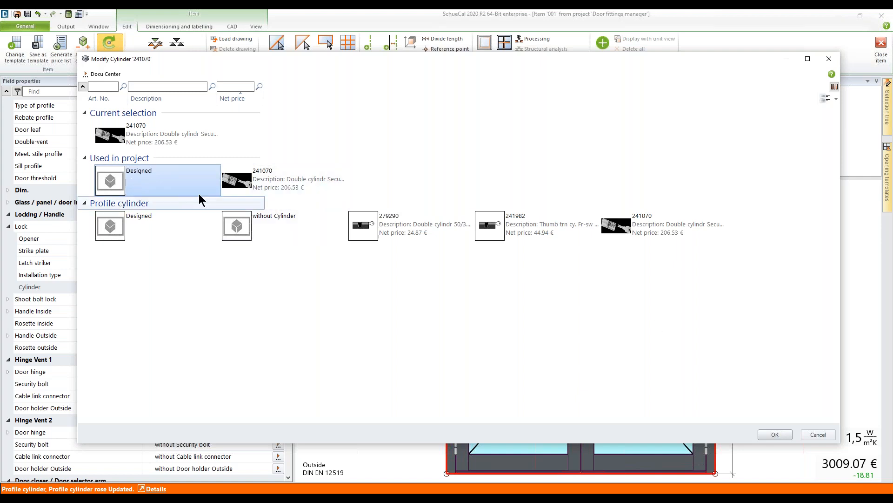
pyautogui.moveTo(123, 180)
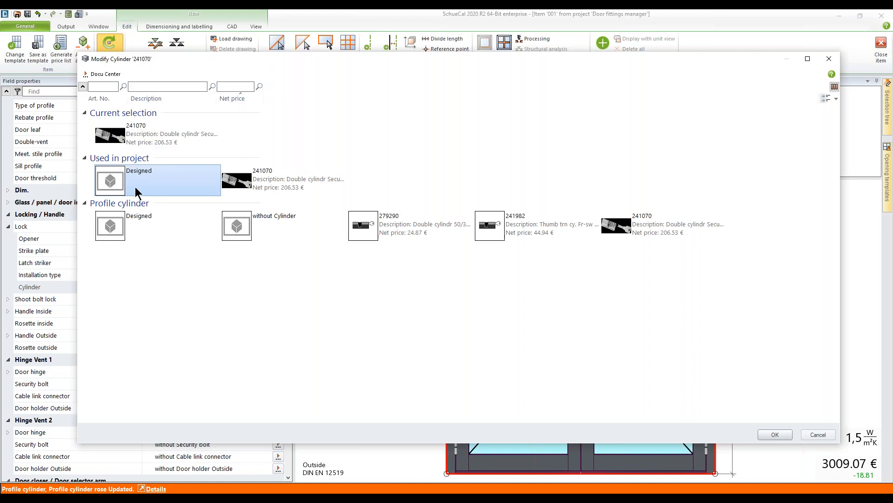
pyautogui.click(763, 436)
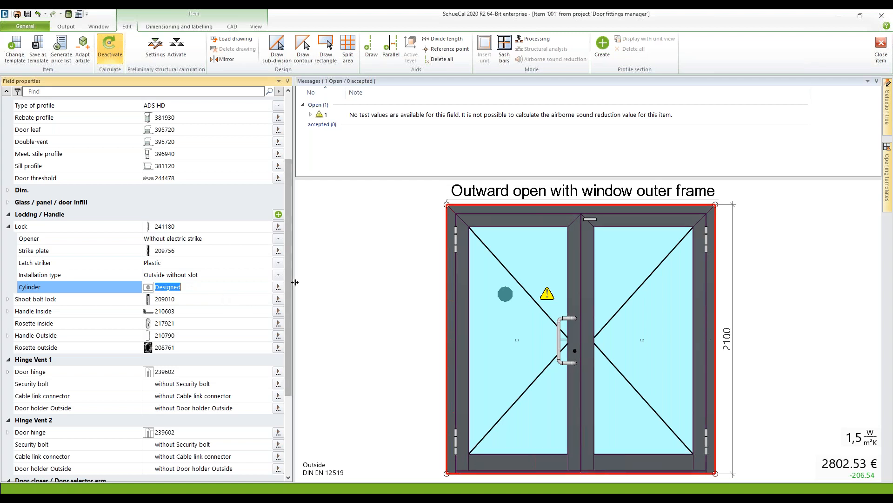
# Expand the shoot bolt lock properties and change the shoot bolt lock to rebate shoot bolt 240717
pyautogui.click(10, 299)
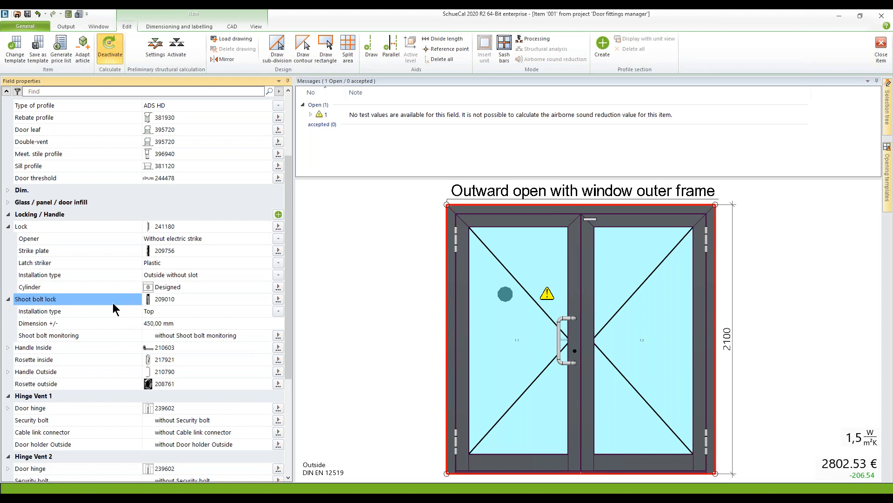
pyautogui.click(278, 299)
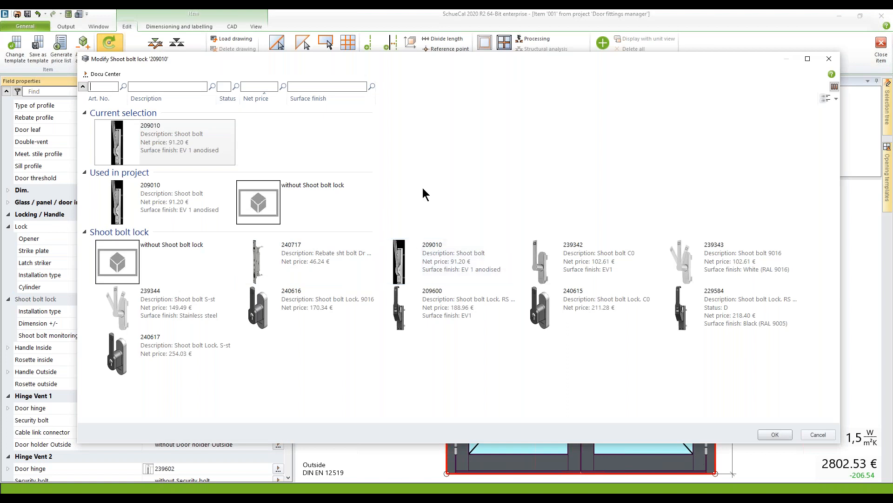
pyautogui.moveTo(431, 316)
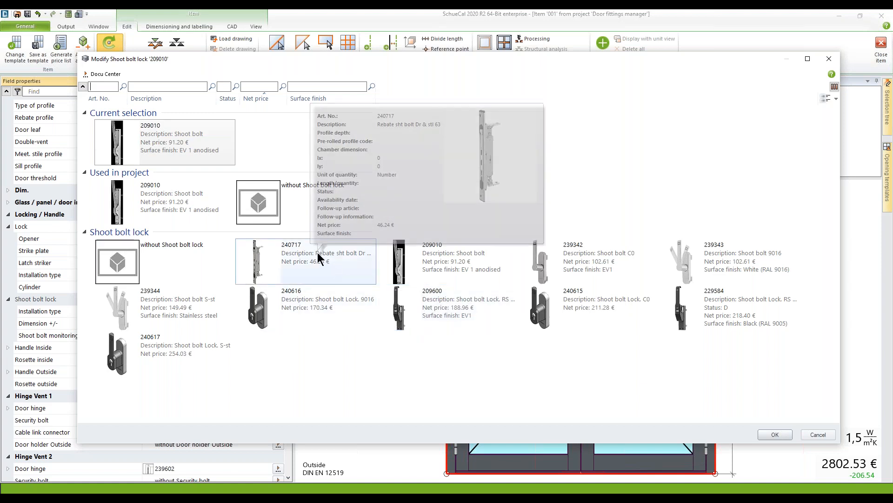
pyautogui.moveTo(308, 256)
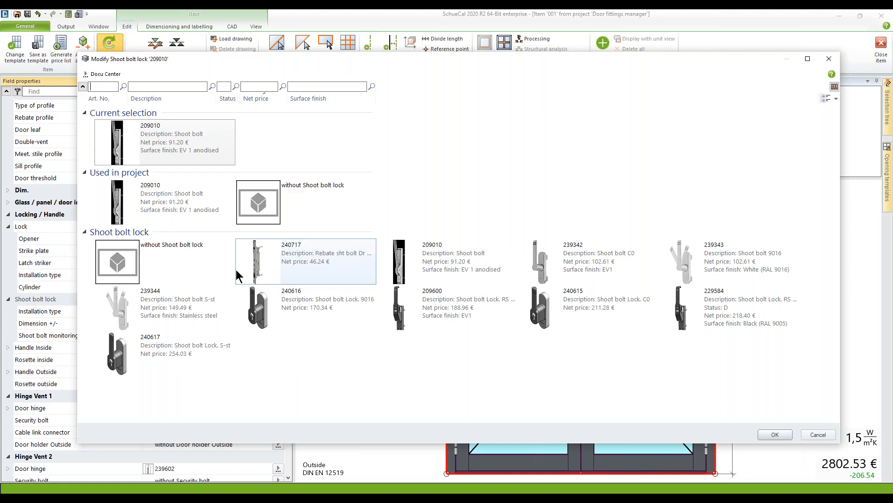
pyautogui.doubleClick(300, 267)
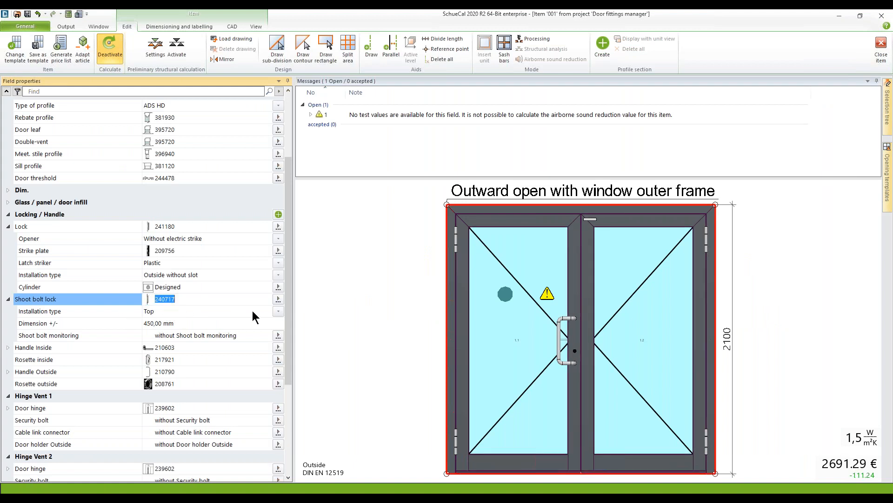
# Review the shoot bolt lock's installation type, dimension and monitoring options, keeping Top and "without Shoot bolt monitoring"
pyautogui.click(277, 312)
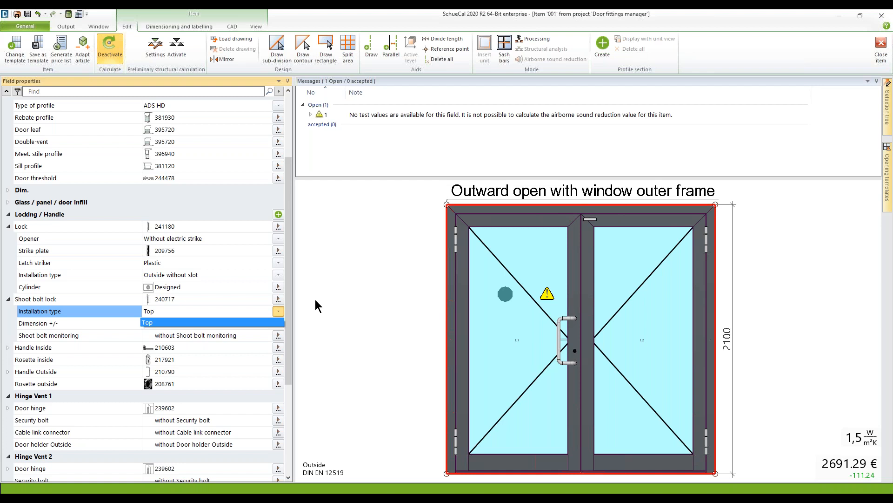
pyautogui.press('Return')
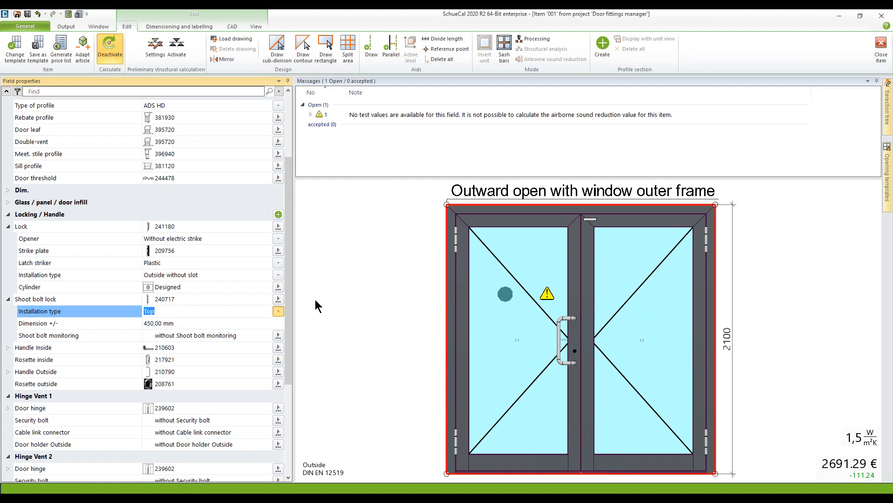
pyautogui.click(145, 325)
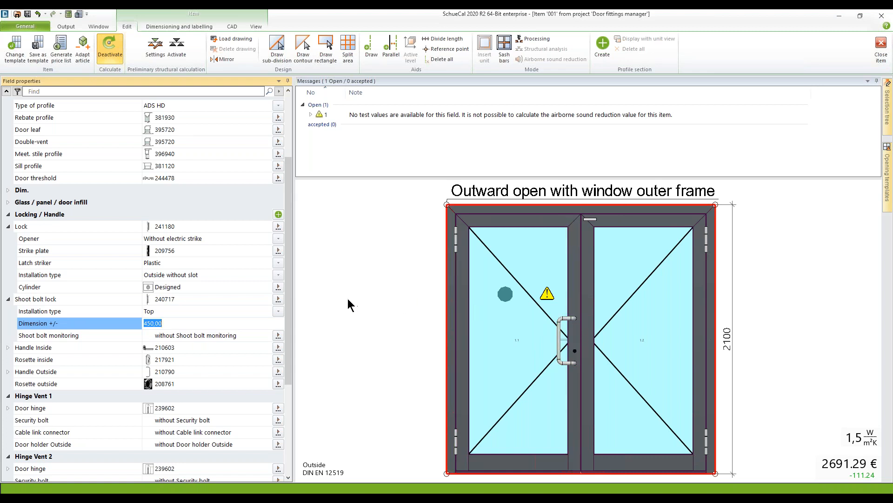
pyautogui.click(277, 338)
pyautogui.click(278, 335)
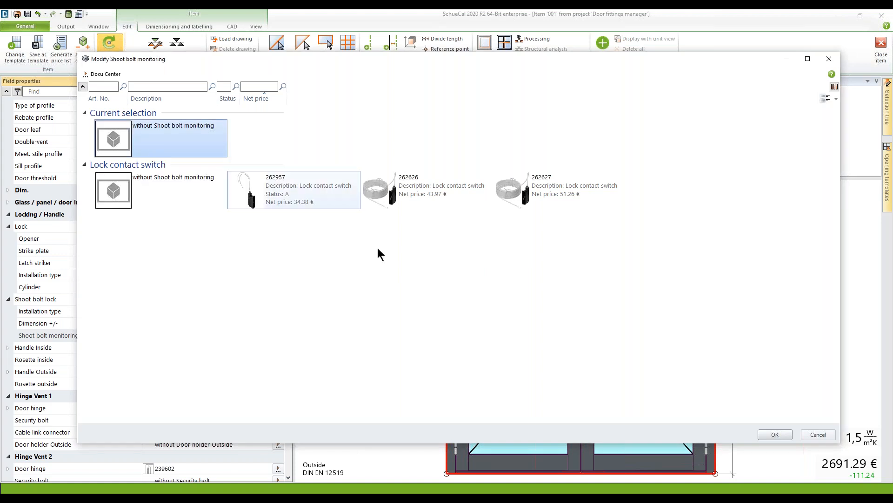
pyautogui.click(772, 434)
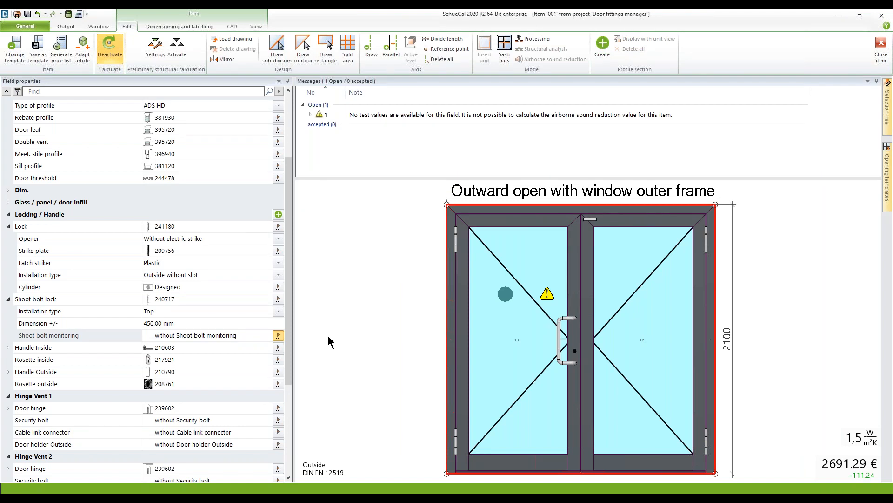
# Look through the lever and push handle alternatives for the inside handle, including the lever handles in additional colours
pyautogui.click(278, 346)
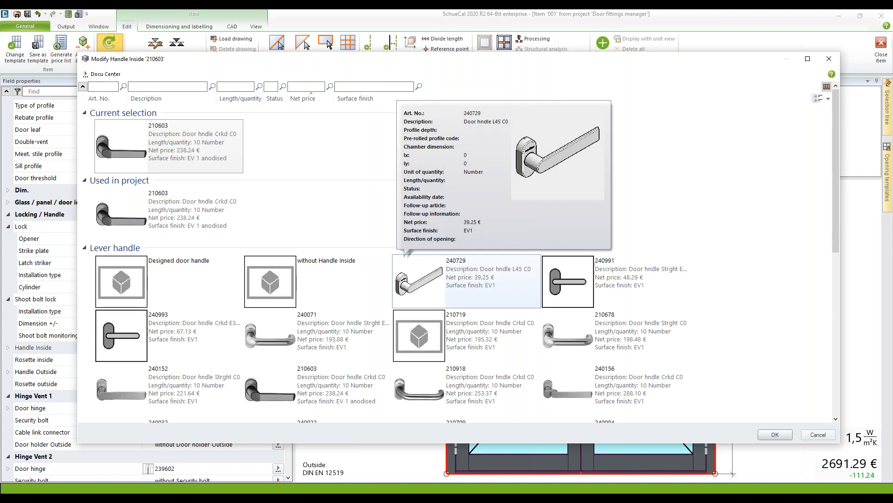
pyautogui.scroll(-2, 679, 259)
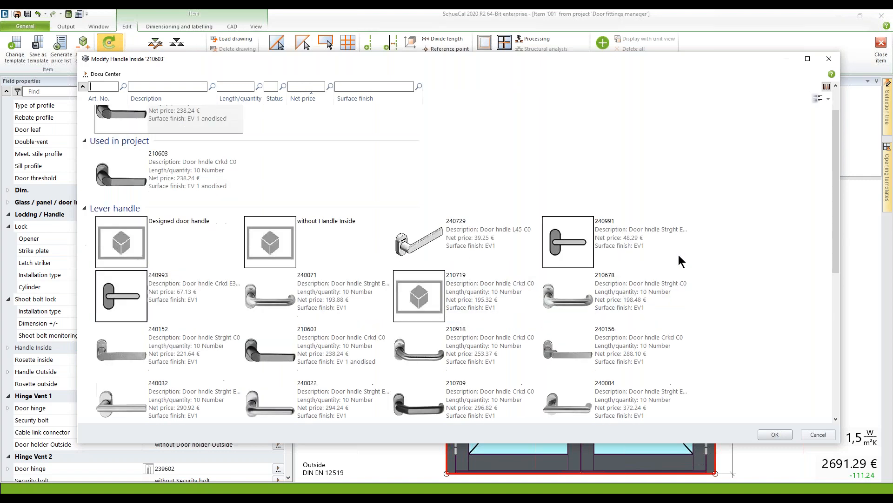
pyautogui.scroll(-7, 679, 259)
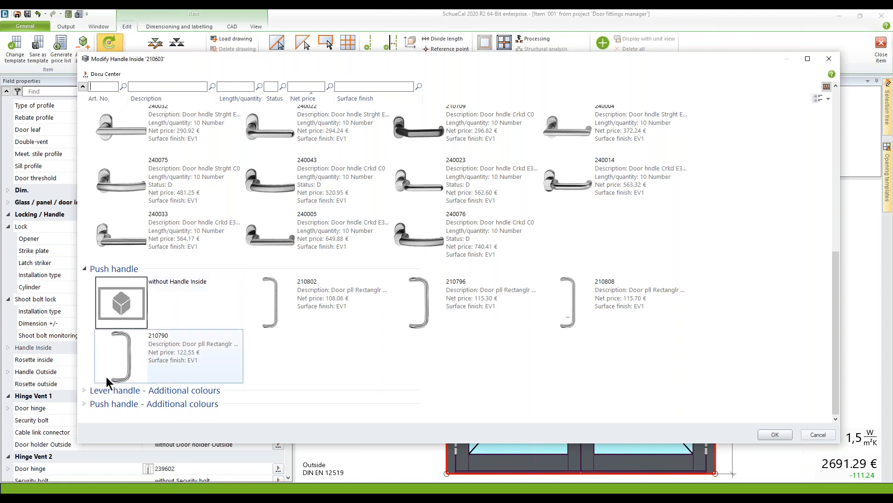
pyautogui.click(86, 394)
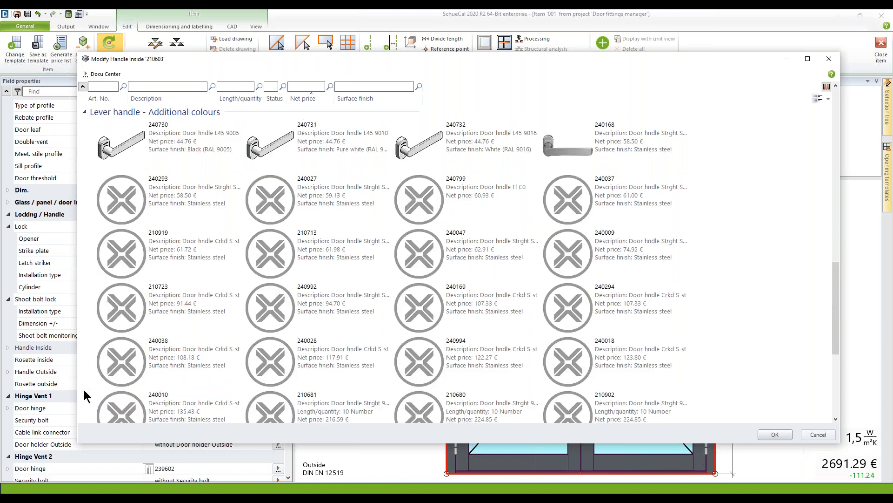
pyautogui.scroll(2, 84, 197)
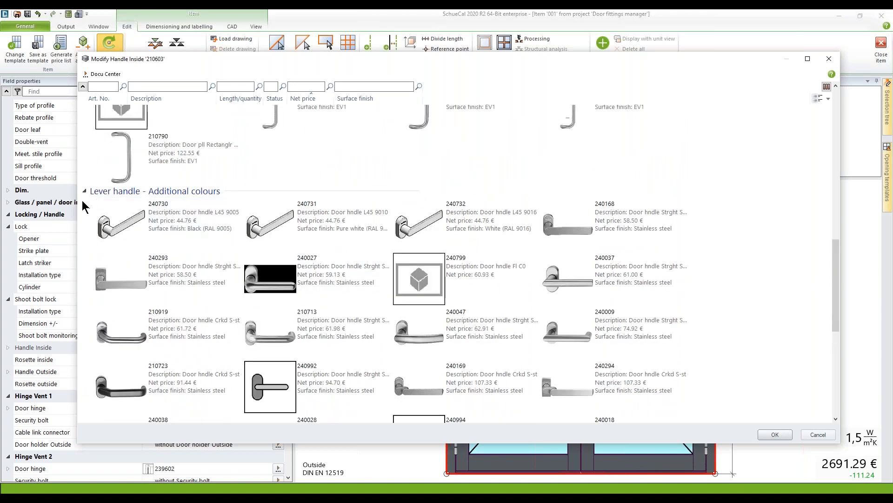
pyautogui.click(84, 193)
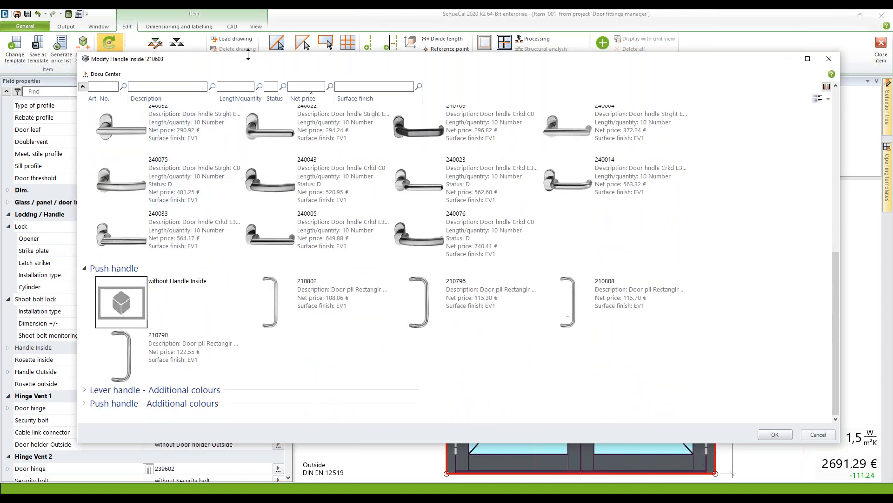
pyautogui.moveTo(265, 66)
pyautogui.mouseDown()
pyautogui.moveTo(452, 89)
pyautogui.moveTo(371, 98)
pyautogui.moveTo(277, 66)
pyautogui.mouseUp()
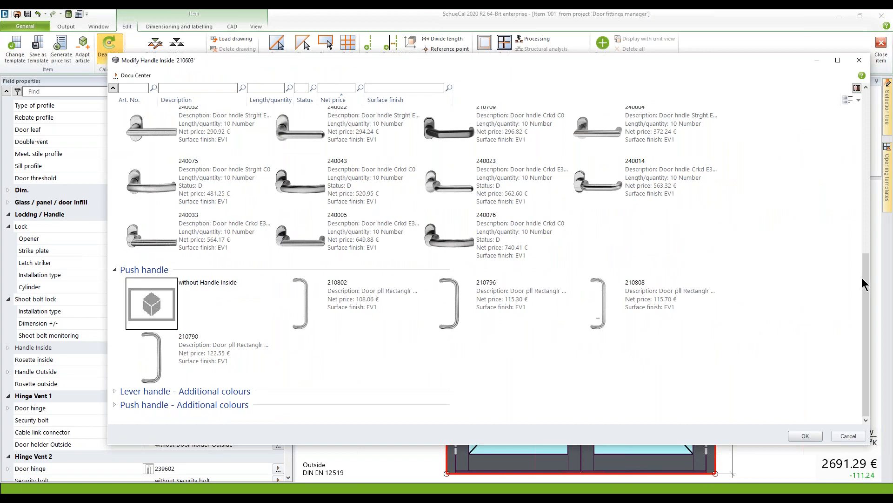
# Change the inside handle to lever handle 210678
pyautogui.moveTo(865, 275); pyautogui.dragTo(852, 112)
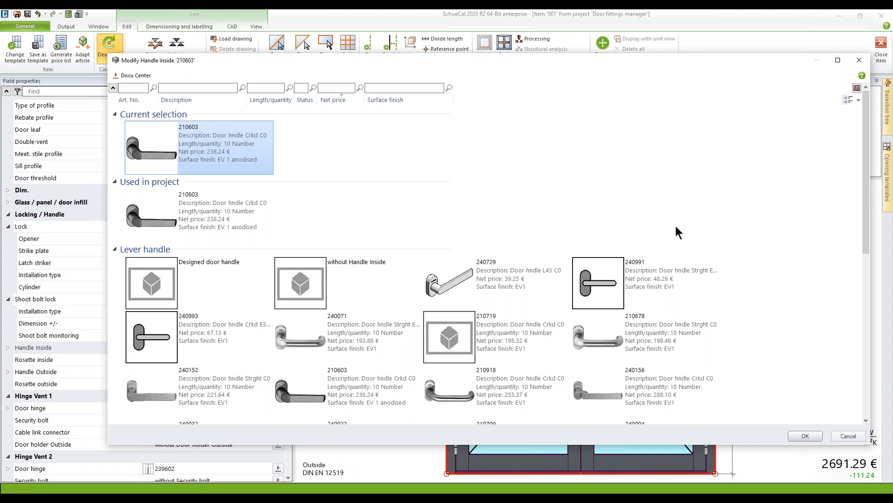
pyautogui.scroll(-3, 677, 230)
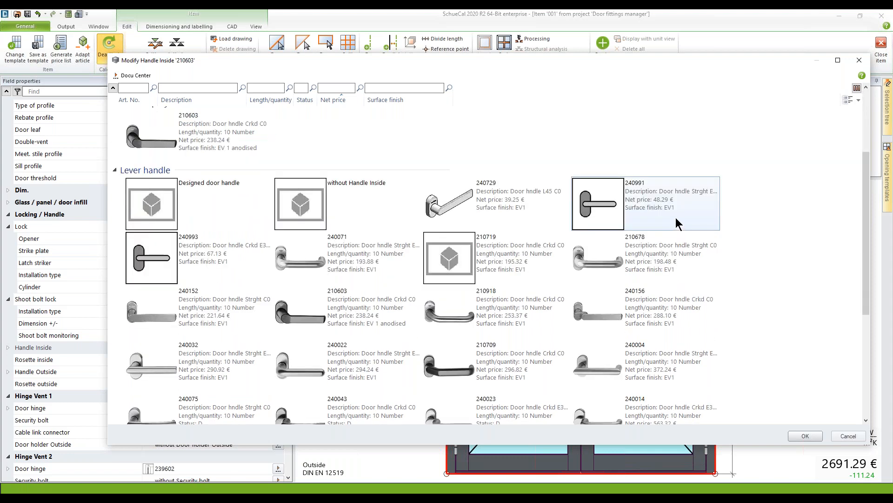
pyautogui.scroll(-3, 677, 224)
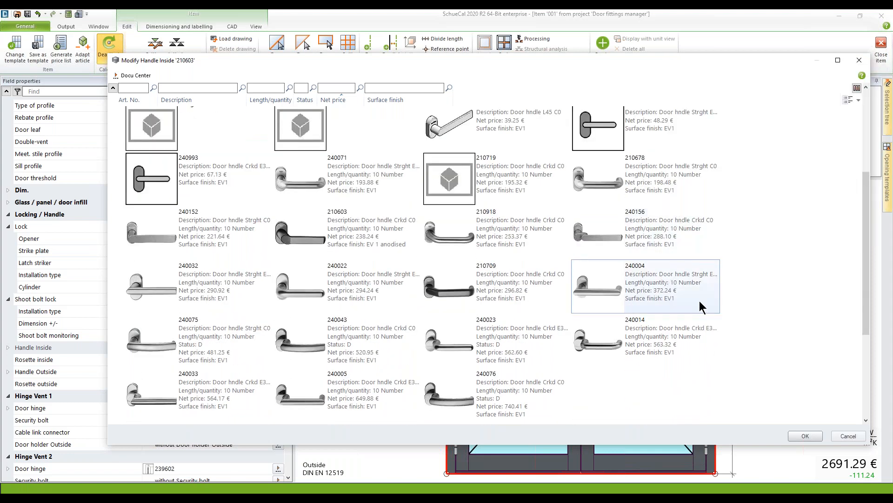
pyautogui.moveTo(702, 308)
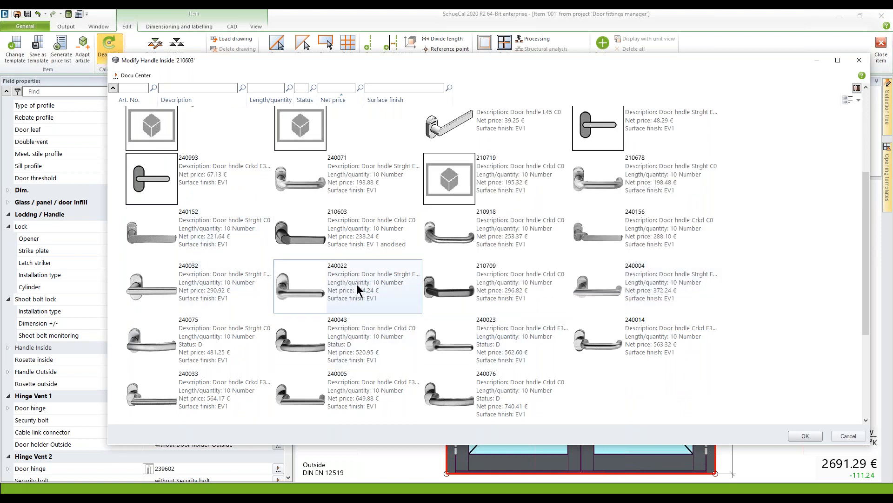
pyautogui.scroll(3, 538, 303)
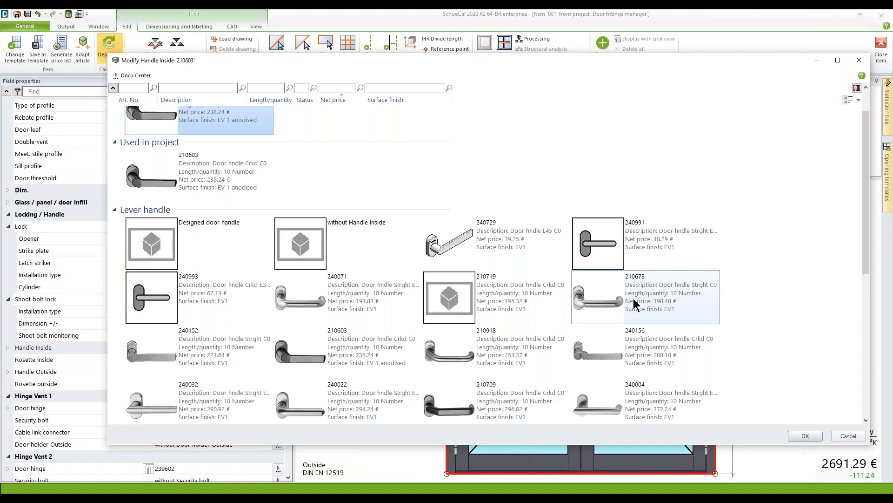
pyautogui.moveTo(640, 302)
pyautogui.doubleClick(632, 307)
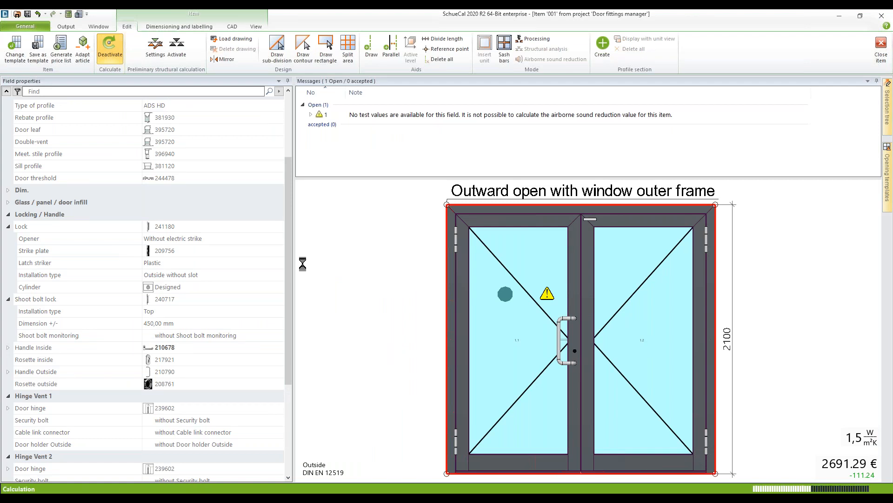
# Expand the inside handle's properties and check the vent assignment options, keeping Access vent
pyautogui.click(8, 347)
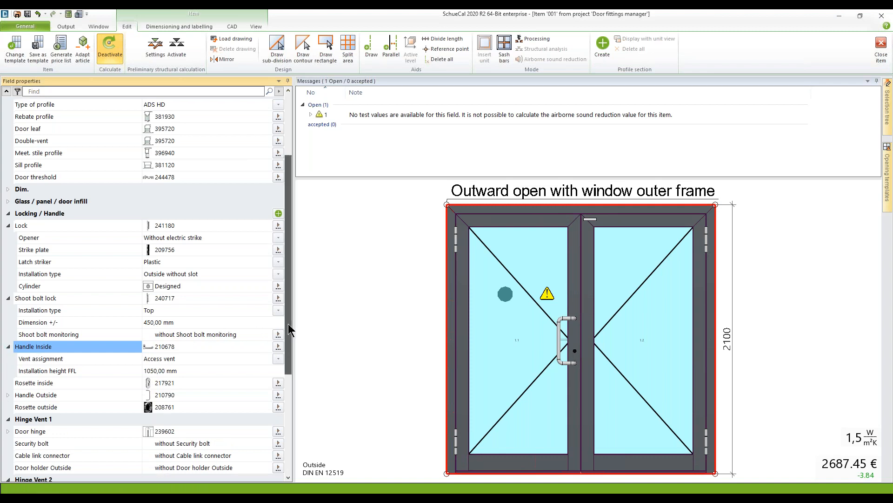
pyautogui.scroll(-2, 288, 323)
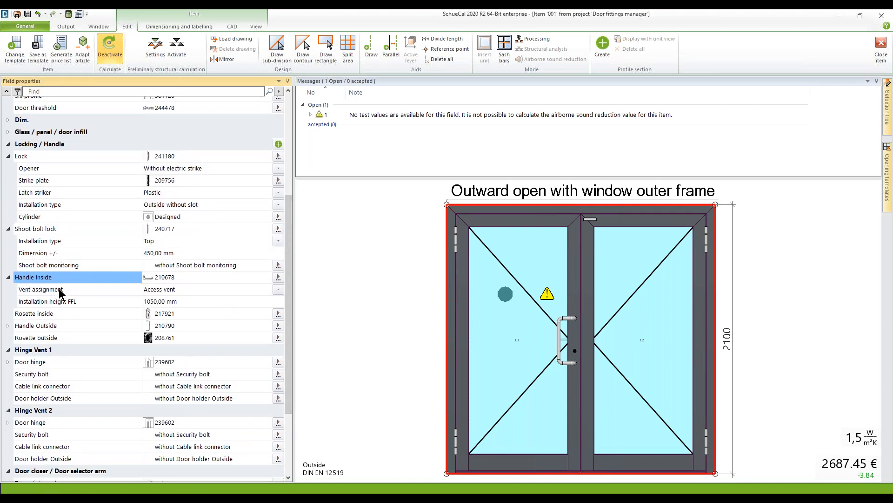
pyautogui.click(278, 289)
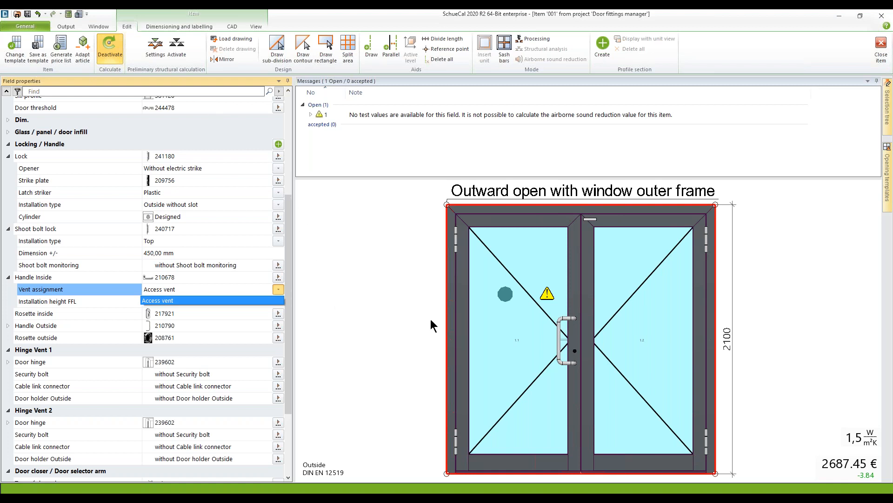
pyautogui.press('Return')
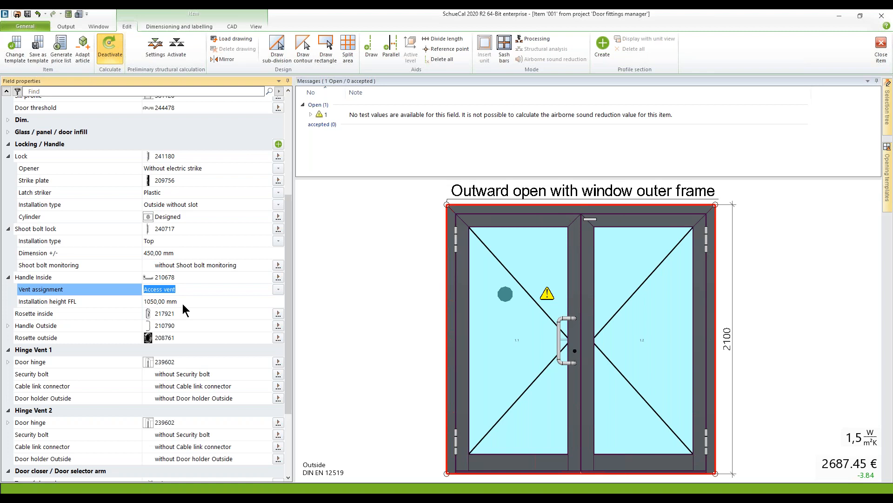
# Check the alternatives for the inside rosette and the outside handle, keeping rosette 217921 and push handle 210790
pyautogui.click(278, 315)
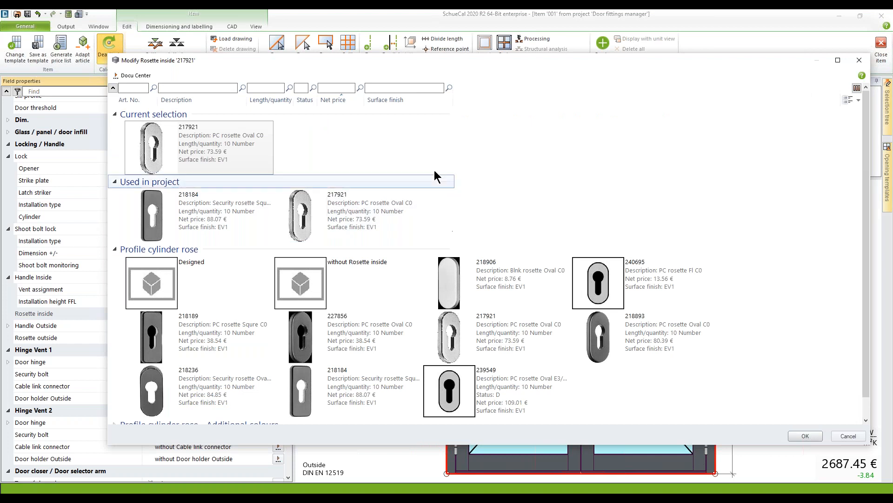
pyautogui.doubleClick(207, 154)
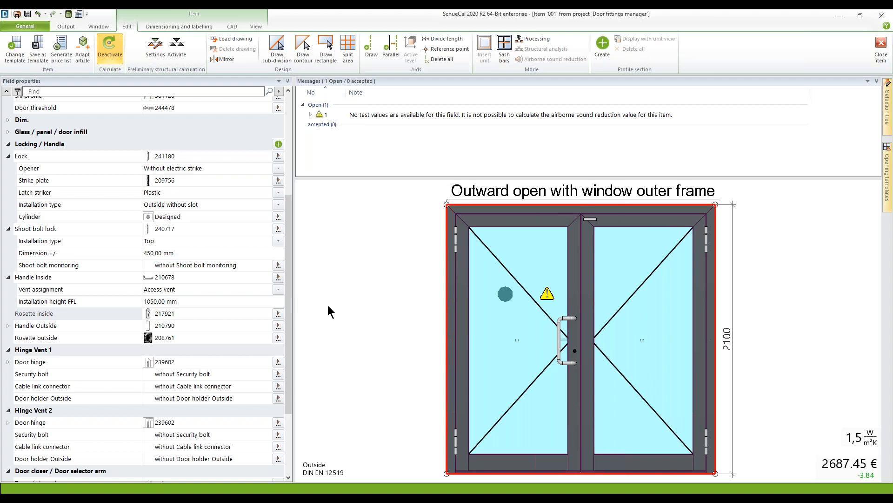
pyautogui.click(281, 328)
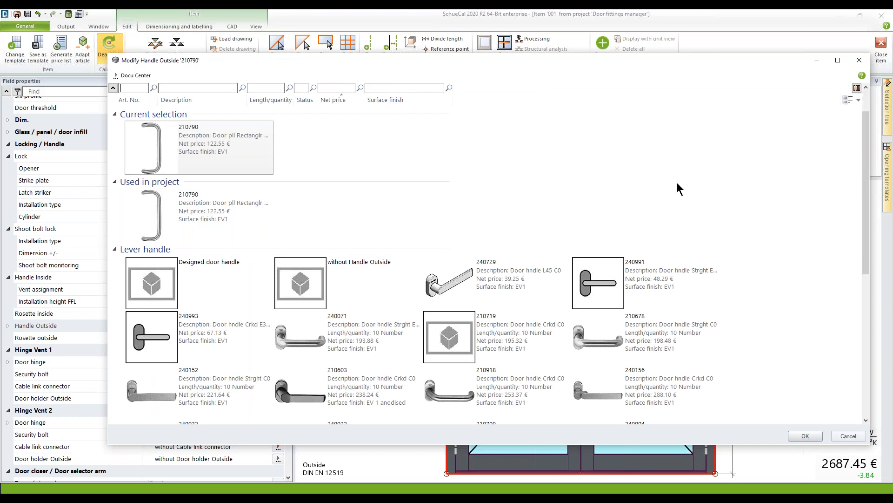
pyautogui.scroll(-2, 677, 184)
pyautogui.scroll(-5, 676, 186)
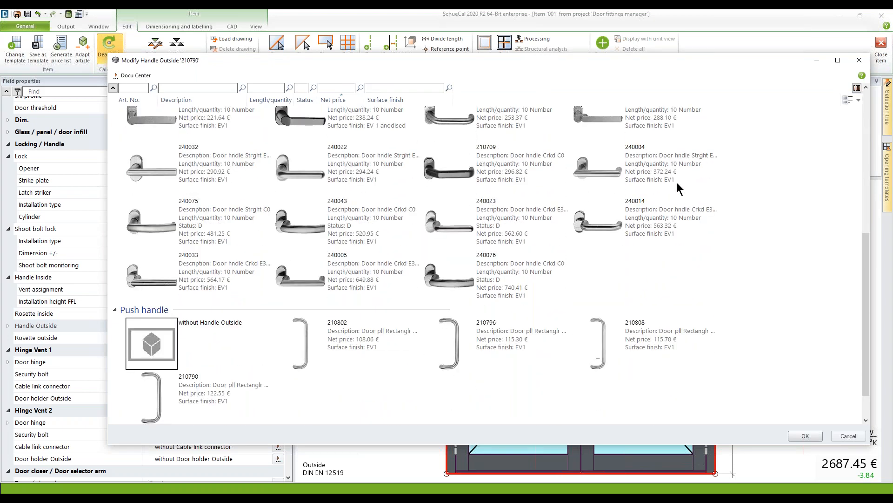
pyautogui.scroll(7, 677, 186)
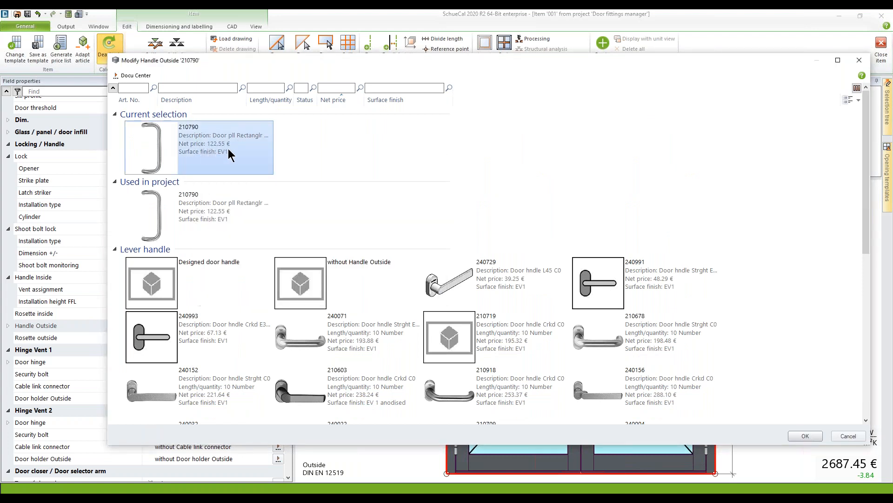
pyautogui.moveTo(207, 152)
pyautogui.doubleClick(207, 137)
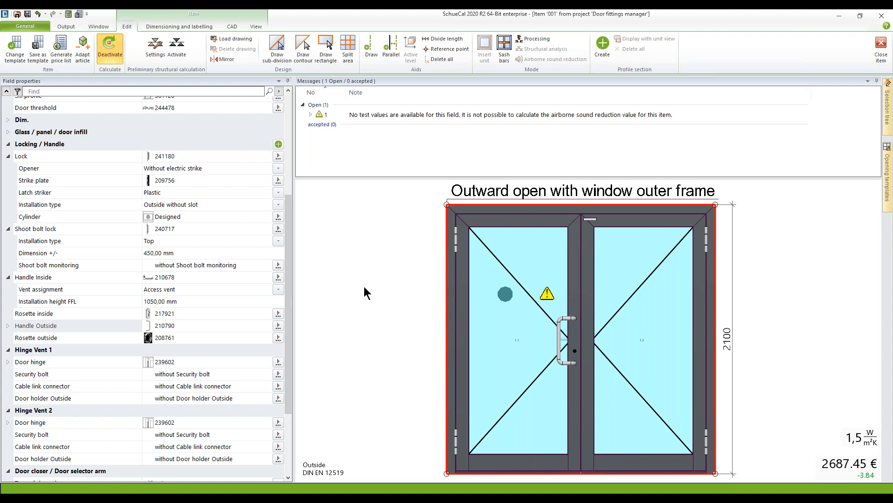
# Add an additional lock to the locking section, expand its properties for review, and remove the lock again
pyautogui.click(278, 144)
pyautogui.click(279, 144)
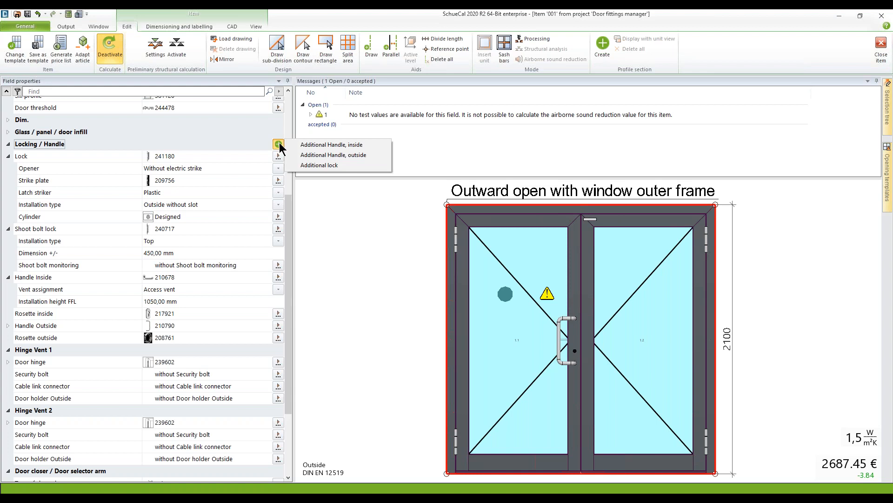
pyautogui.click(310, 165)
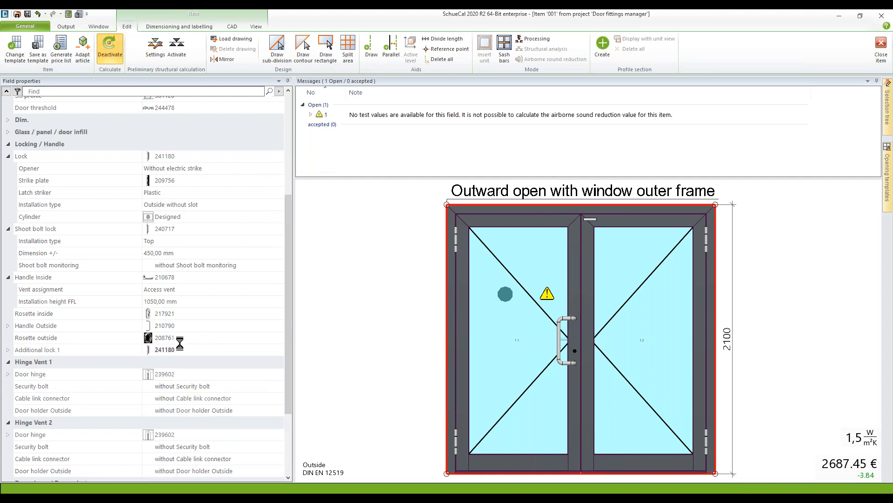
pyautogui.click(8, 350)
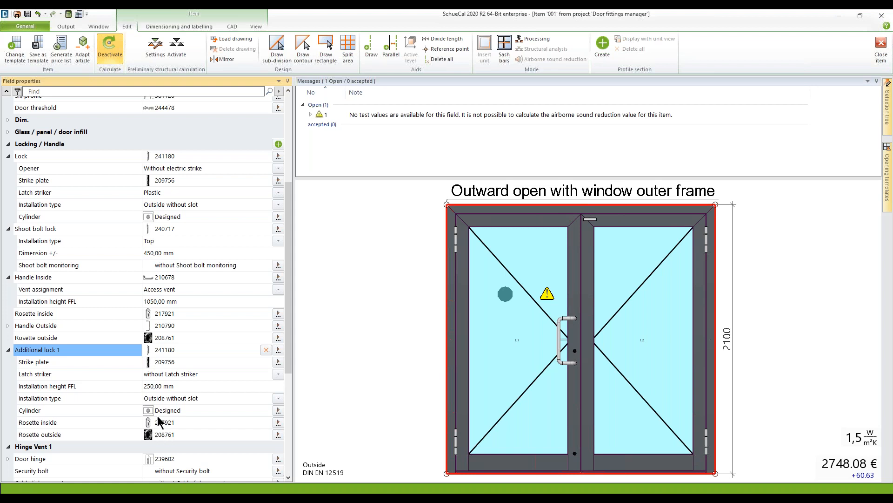
pyautogui.click(266, 350)
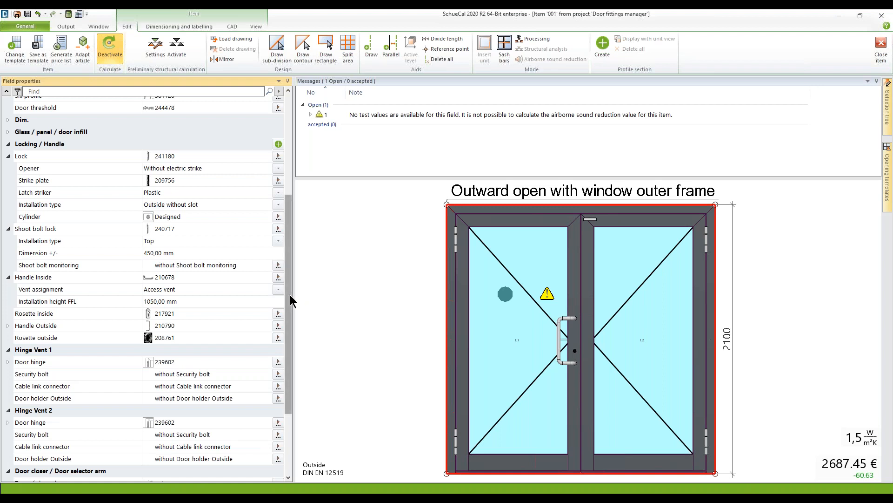
# Try door hinge 239890 on vent 2 and change it back to barrel hinge 239602
pyautogui.scroll(-3, 290, 298)
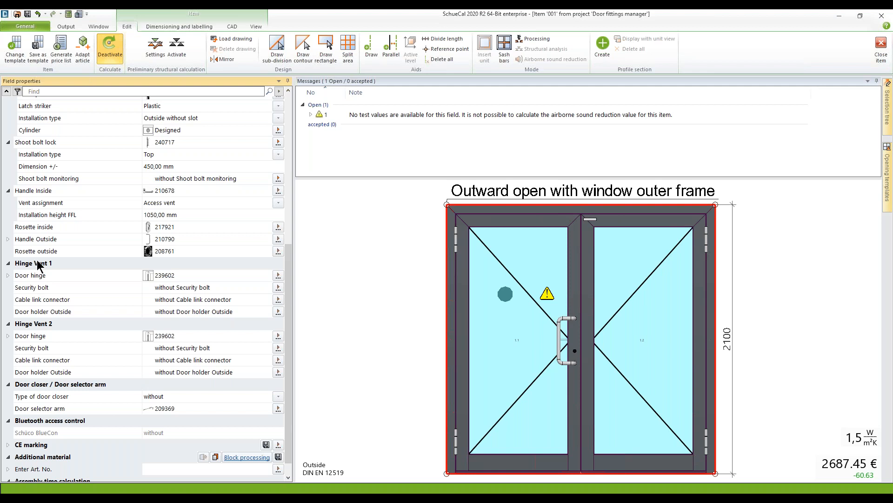
pyautogui.click(40, 269)
pyautogui.click(23, 323)
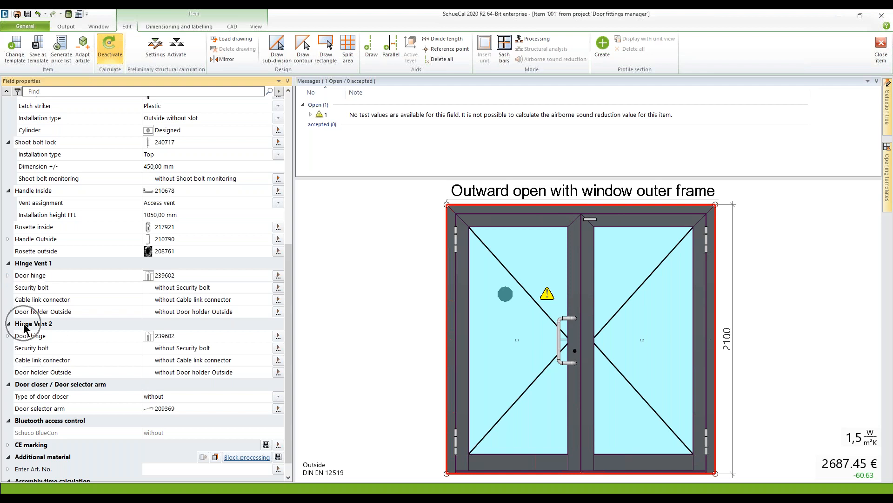
pyautogui.click(278, 335)
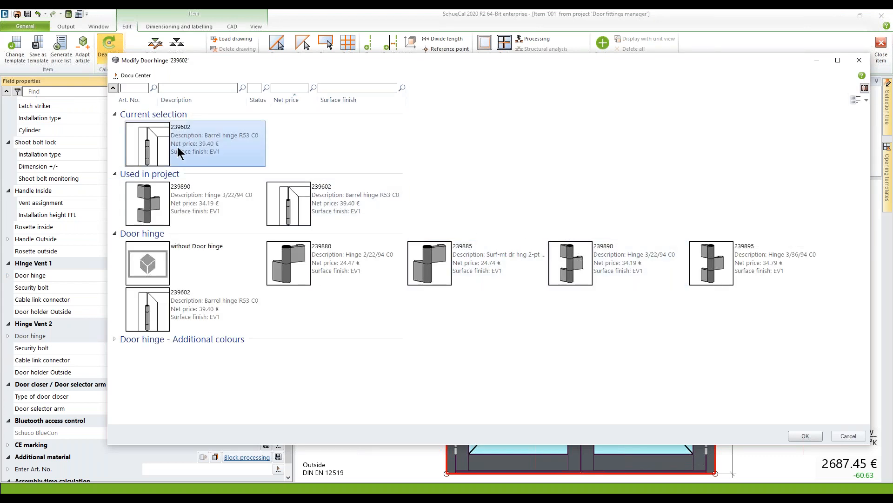
pyautogui.doubleClick(569, 269)
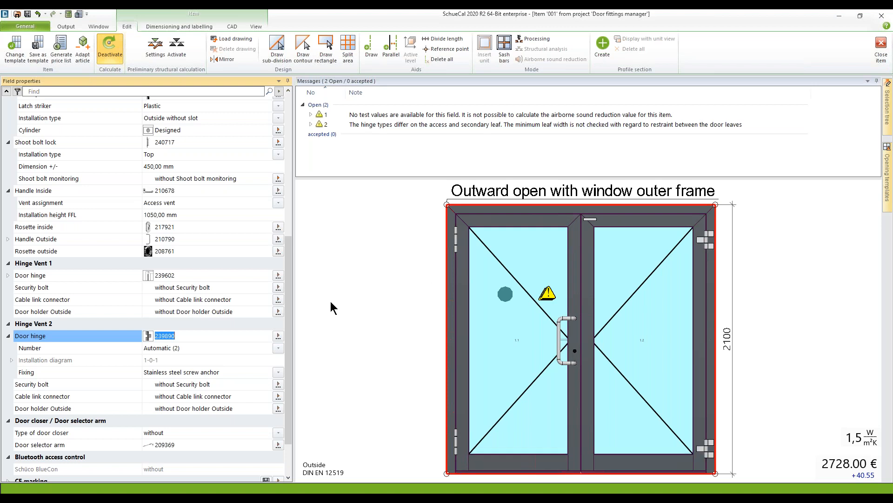
pyautogui.click(278, 335)
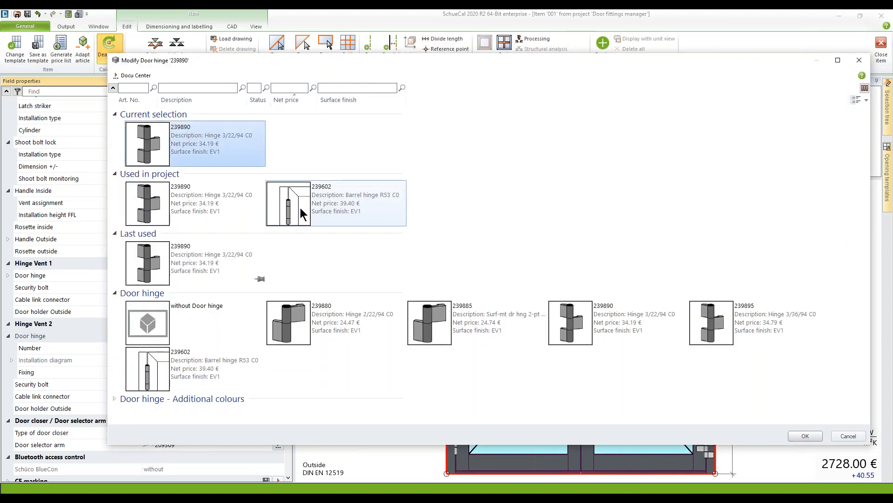
pyautogui.doubleClick(300, 208)
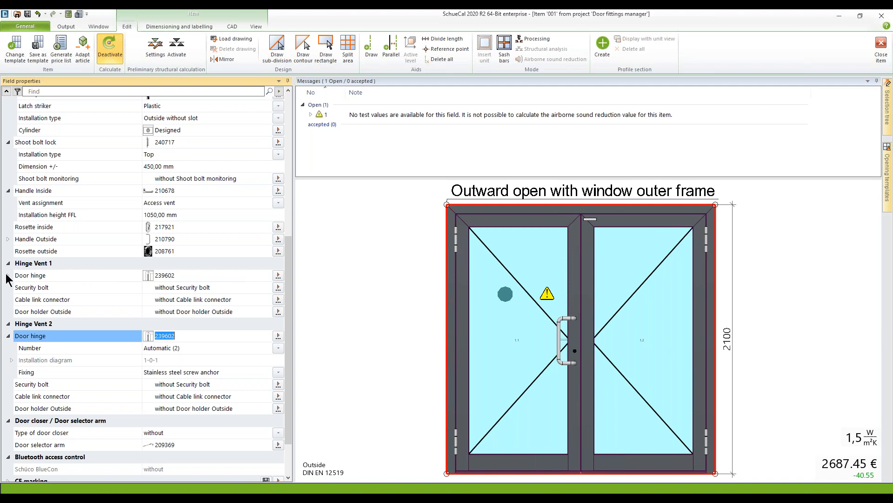
# Change the door hinge on vent 1 to hinge 239890
pyautogui.press('ctrl')
pyautogui.press('ctrl')
pyautogui.click(278, 275)
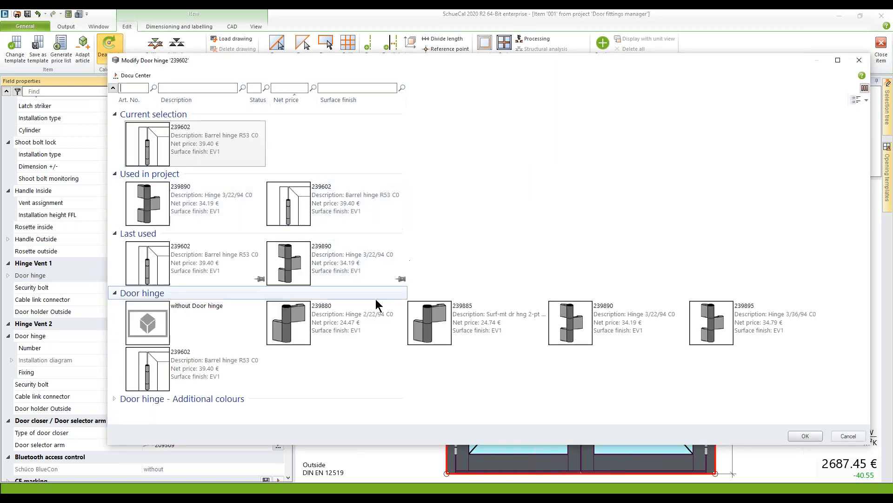
pyautogui.press('ctrl')
pyautogui.press('ctrl')
pyautogui.press('ctrl')
pyautogui.press('ctrl')
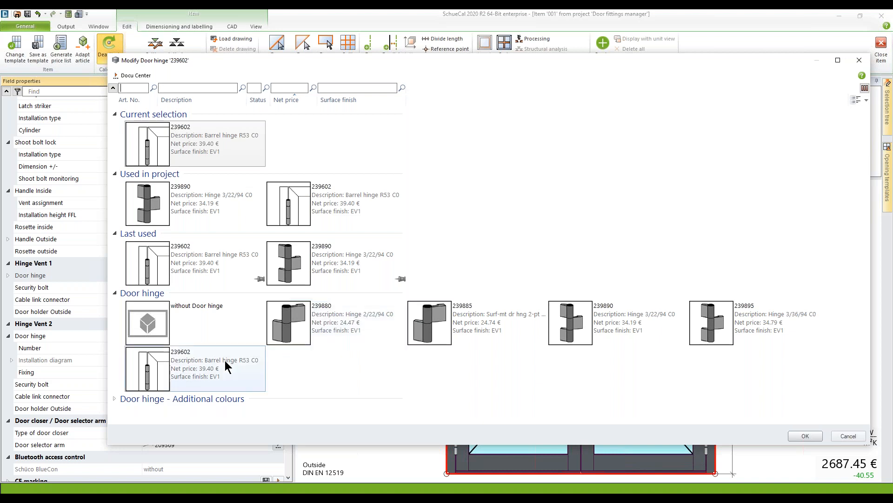
pyautogui.press('ctrl')
pyautogui.press('ctrl')
pyautogui.press('ctrl')
pyautogui.press('ctrl')
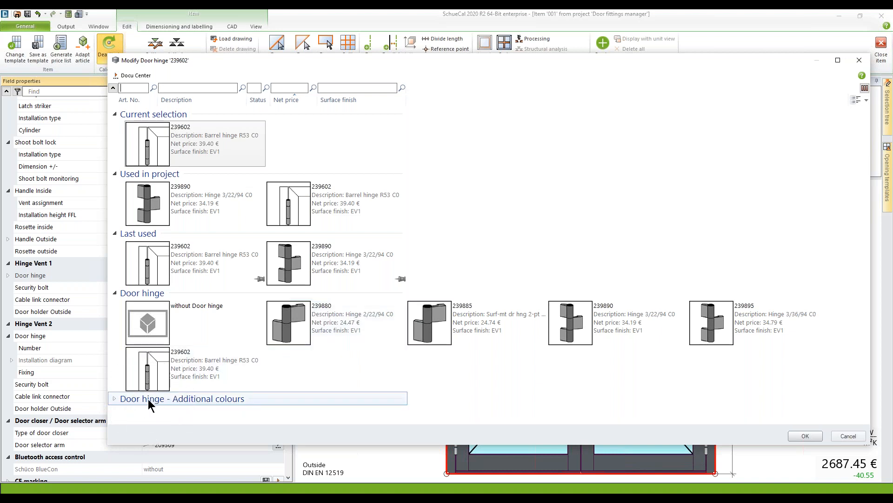
pyautogui.moveTo(218, 380)
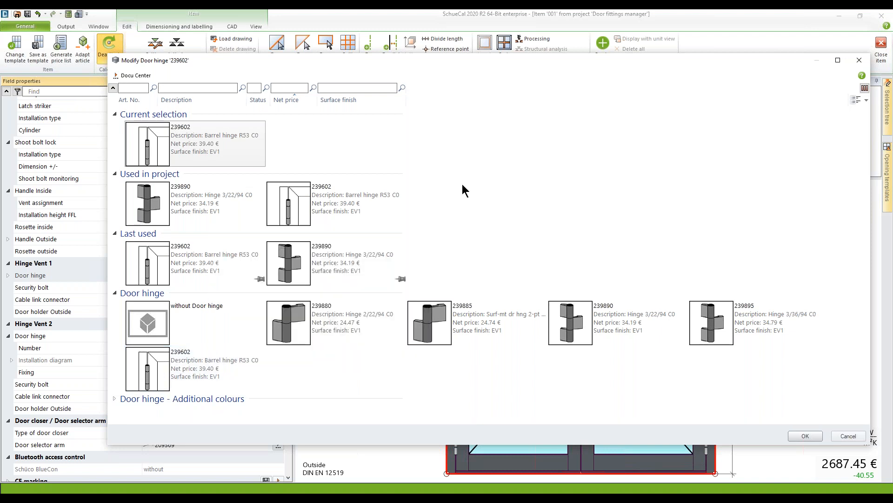
pyautogui.click(192, 205)
pyautogui.doubleClick(193, 205)
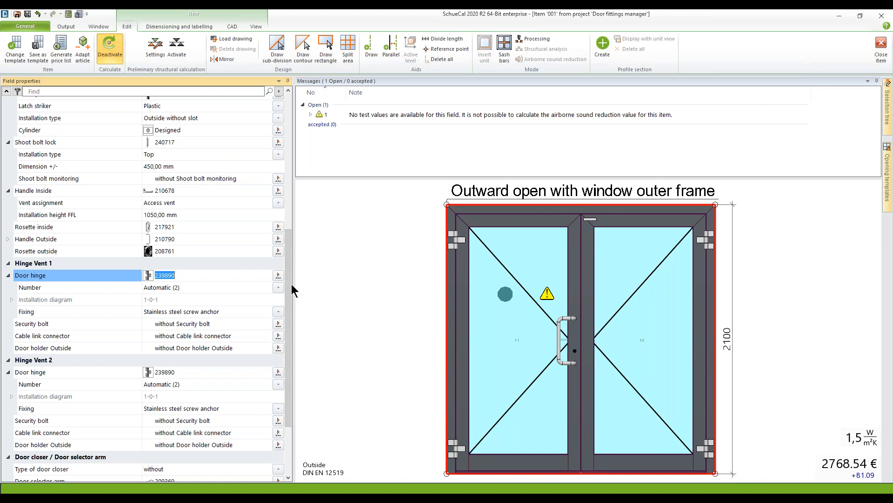
# Check the available hinge numbers for vent 1, keeping Automatic (2), and expand the hinge's installation diagram
pyautogui.click(278, 287)
pyautogui.click(279, 288)
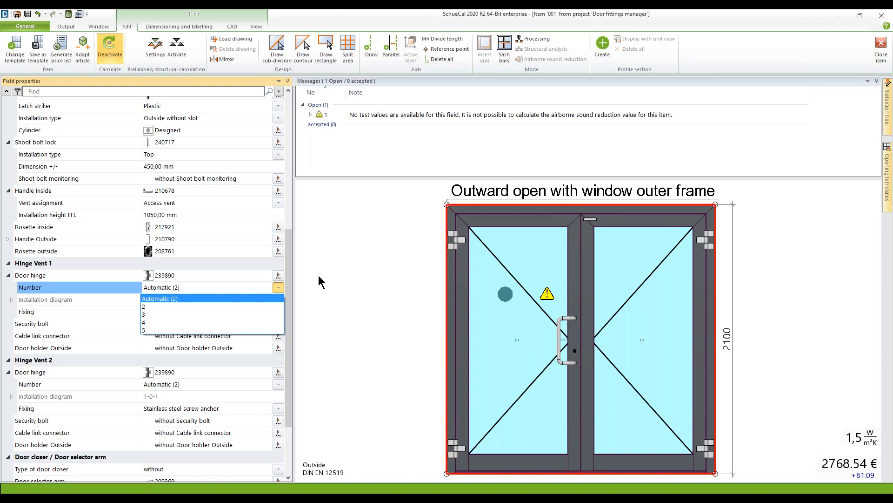
pyautogui.press('Escape')
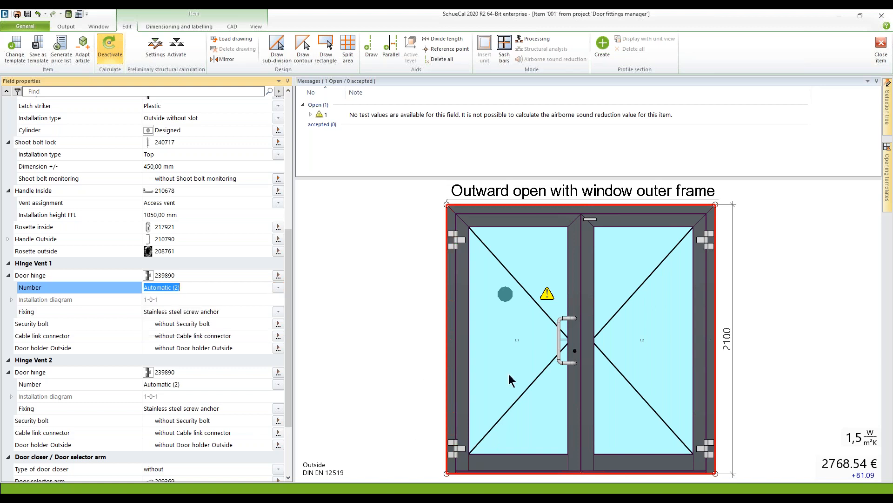
pyautogui.click(11, 300)
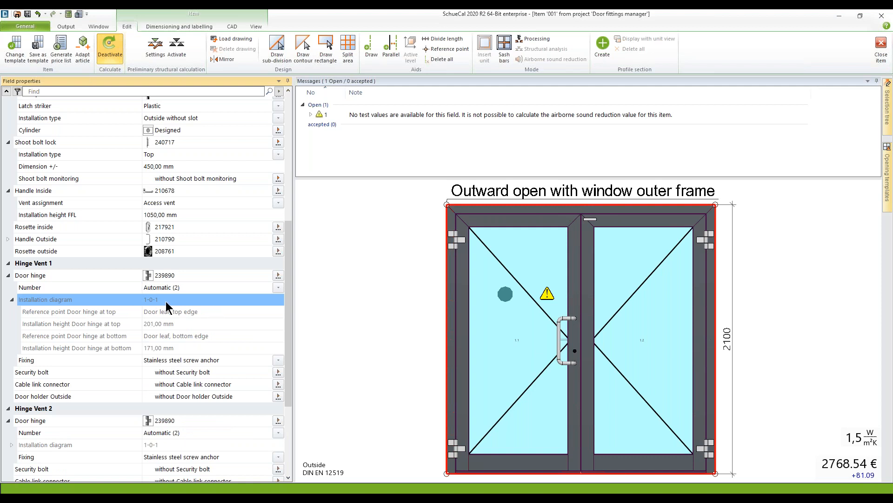
# Try 3 door hinges on vent 1 with installation diagram 1-1-1
pyautogui.click(278, 287)
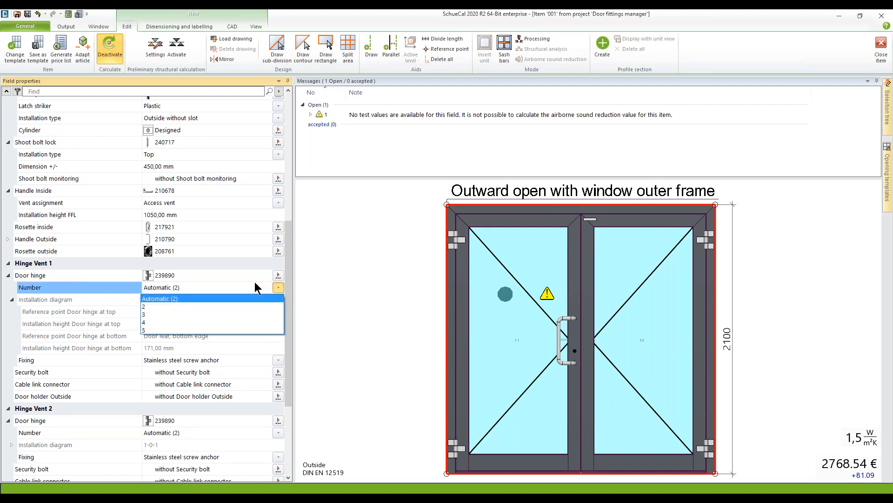
pyautogui.click(164, 311)
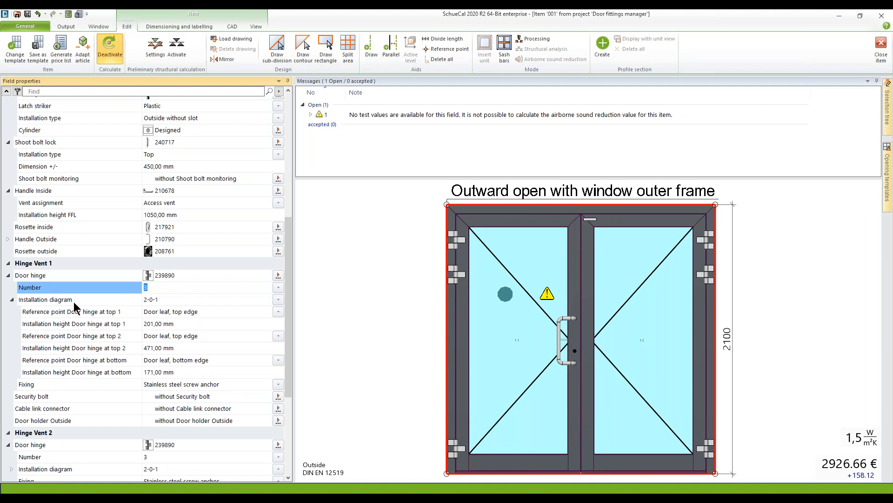
pyautogui.click(278, 300)
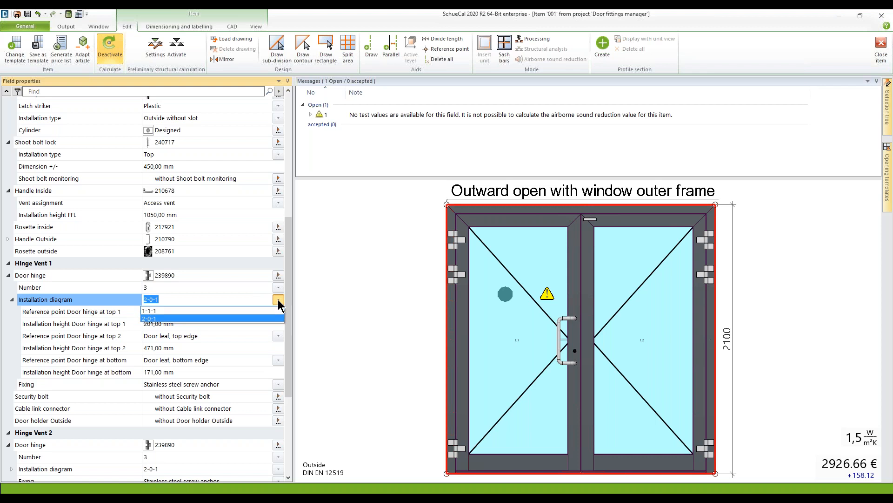
pyautogui.click(249, 309)
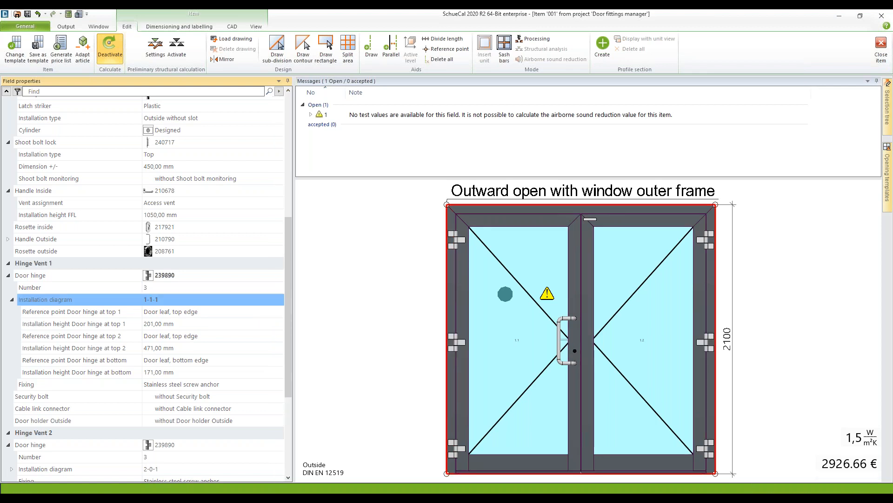
pyautogui.moveTo(458, 342)
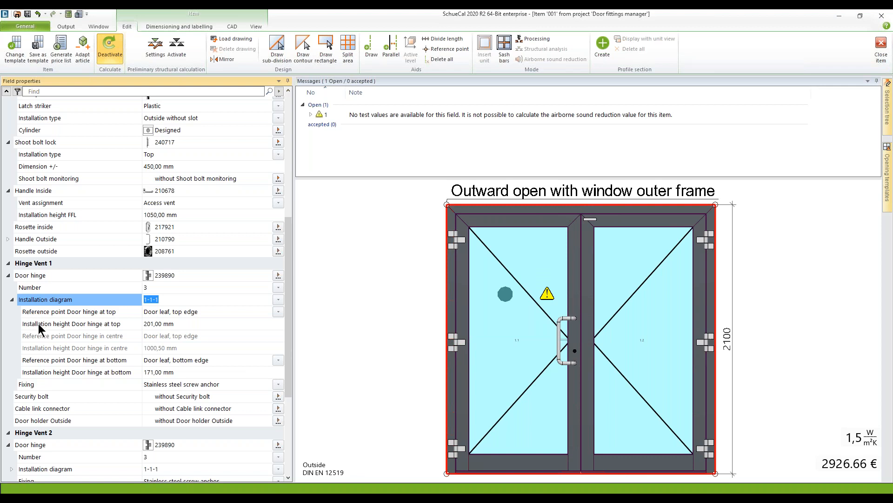
# Check the reference point options for the top door hinge on vent 1 and set the hinge number back to Automatic (2)
pyautogui.click(278, 312)
pyautogui.press('Return')
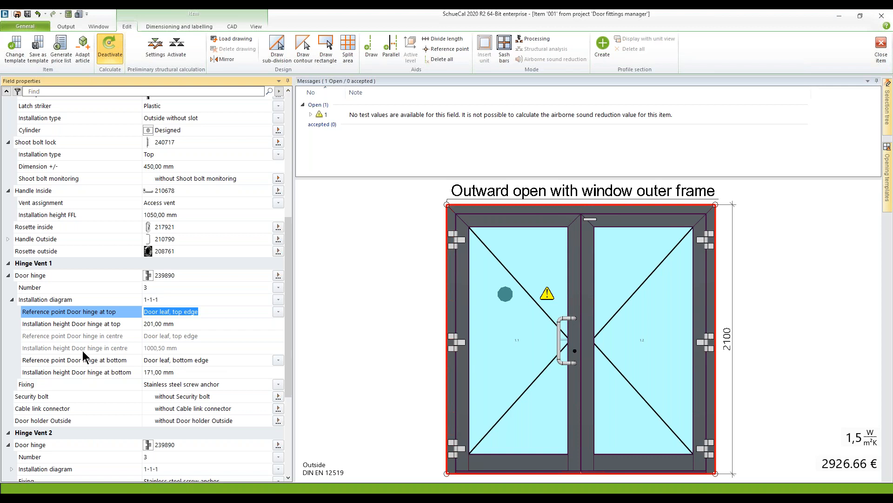
pyautogui.click(278, 287)
pyautogui.click(181, 299)
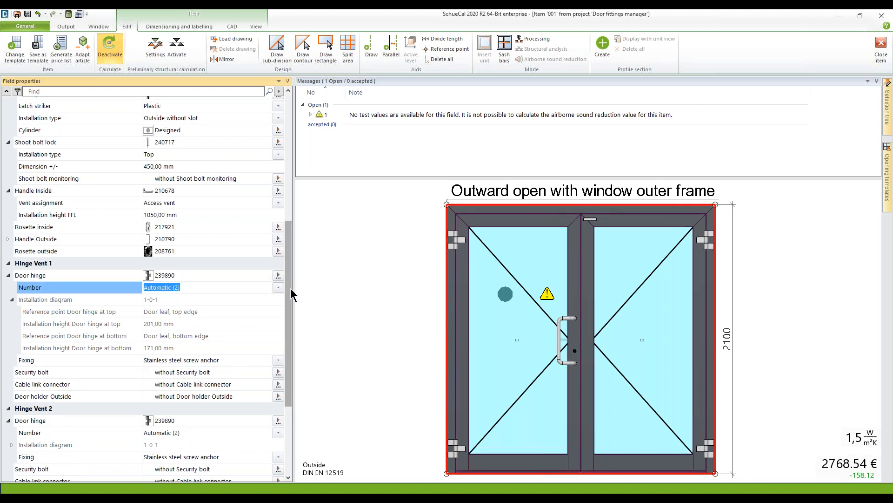
# Check the hinge fixing options and security bolt alternatives for vent 1, keeping Stainless steel screw anchor and without Security bolt
pyautogui.moveTo(290, 288); pyautogui.dragTo(290, 322)
pyautogui.scroll(-1, 244, 306)
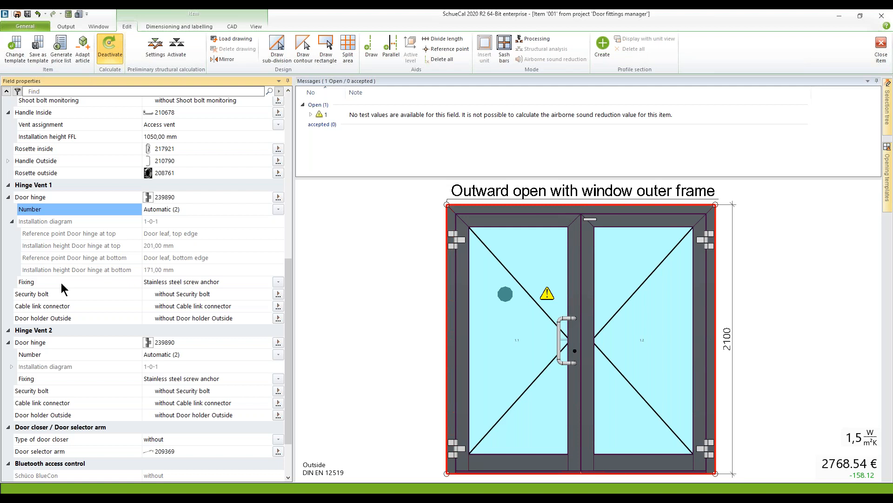
pyautogui.click(279, 282)
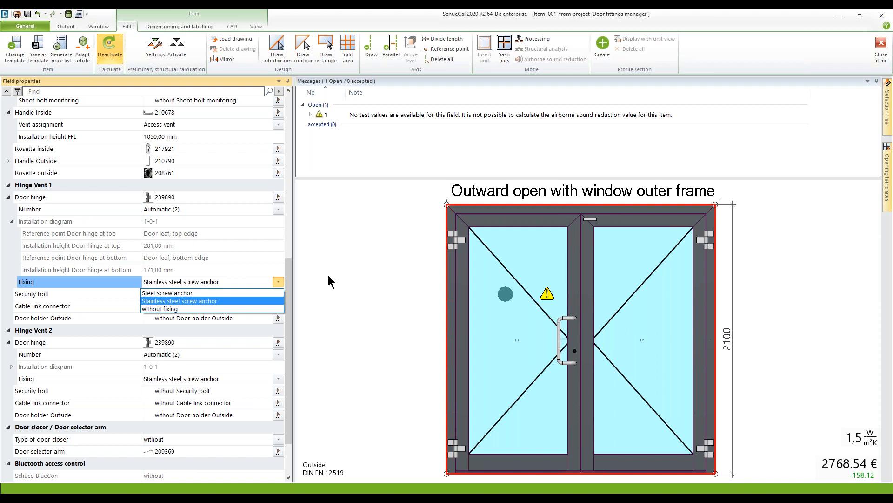
pyautogui.press('Return')
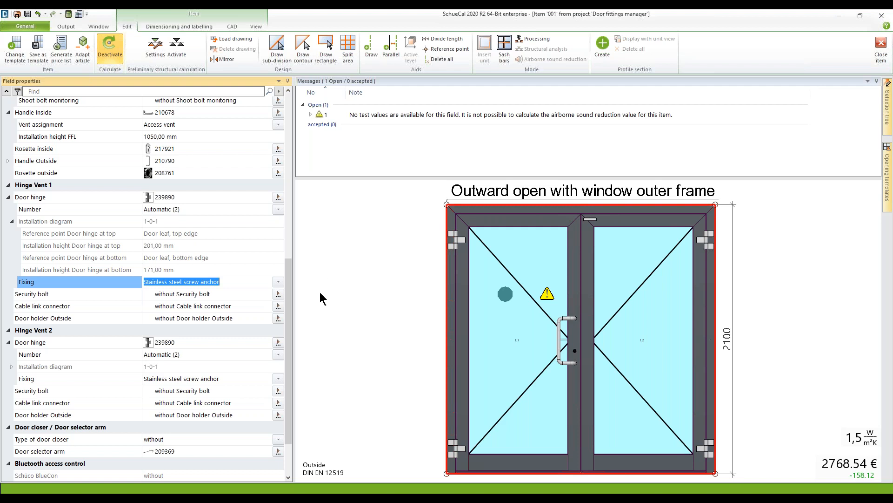
pyautogui.click(278, 295)
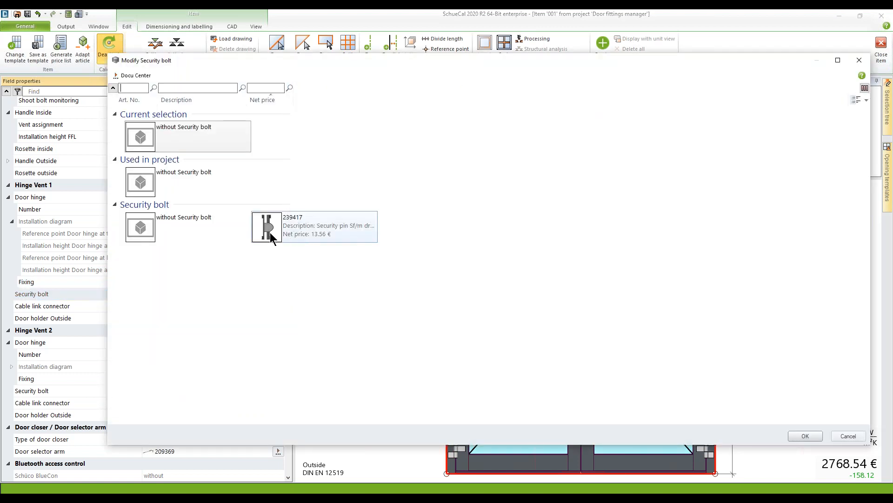
pyautogui.moveTo(271, 236)
pyautogui.click(852, 436)
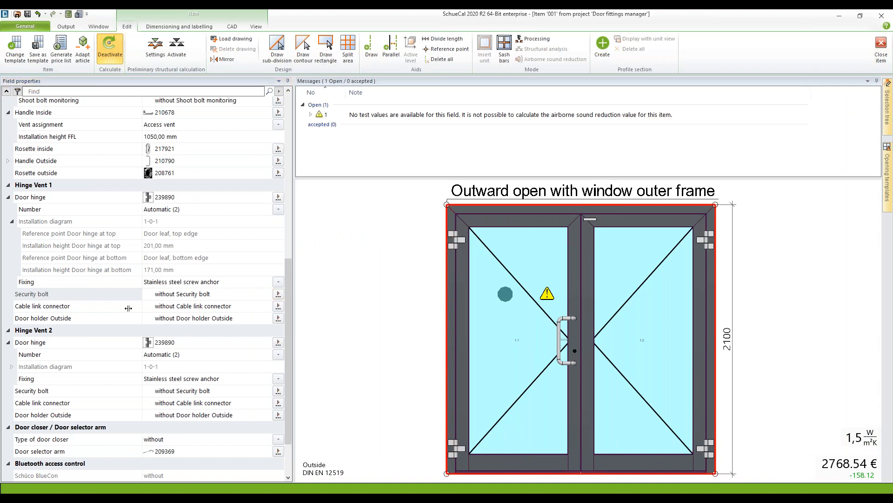
# Add cable link connector 263306 to vent 1, expand its properties, and check the outside door holder alternatives without choosing one
pyautogui.click(278, 306)
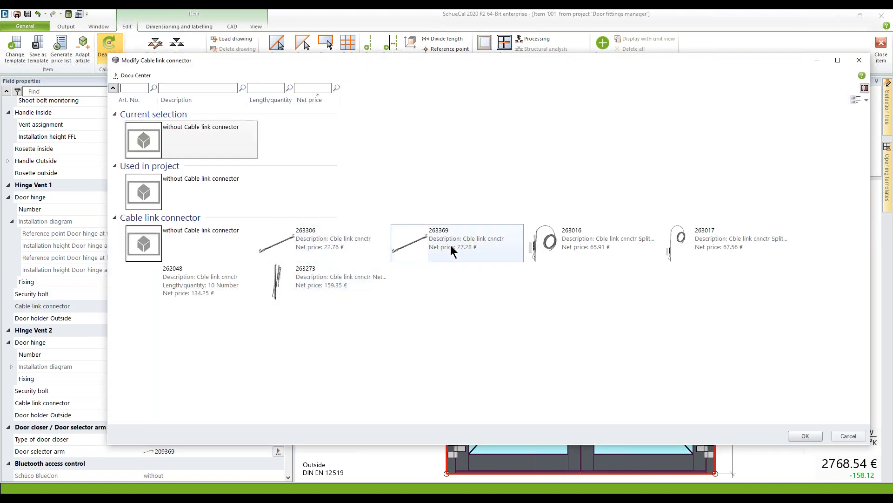
pyautogui.moveTo(311, 253)
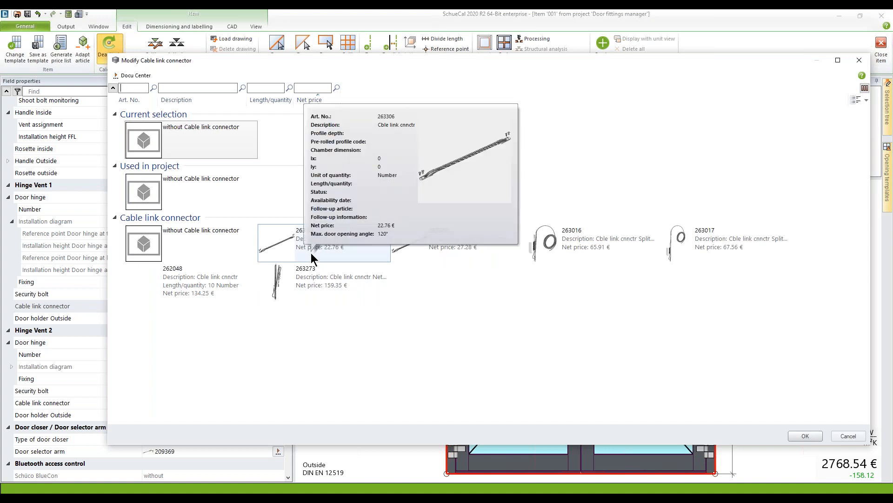
pyautogui.doubleClick(339, 236)
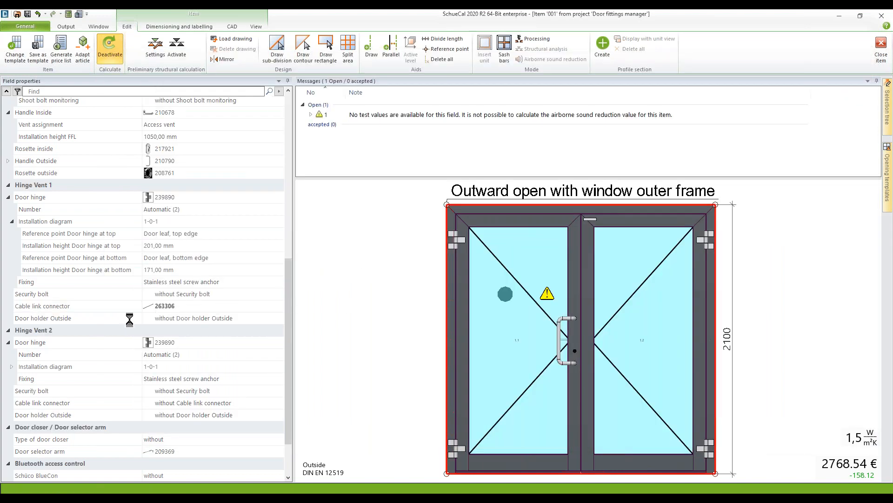
pyautogui.click(8, 306)
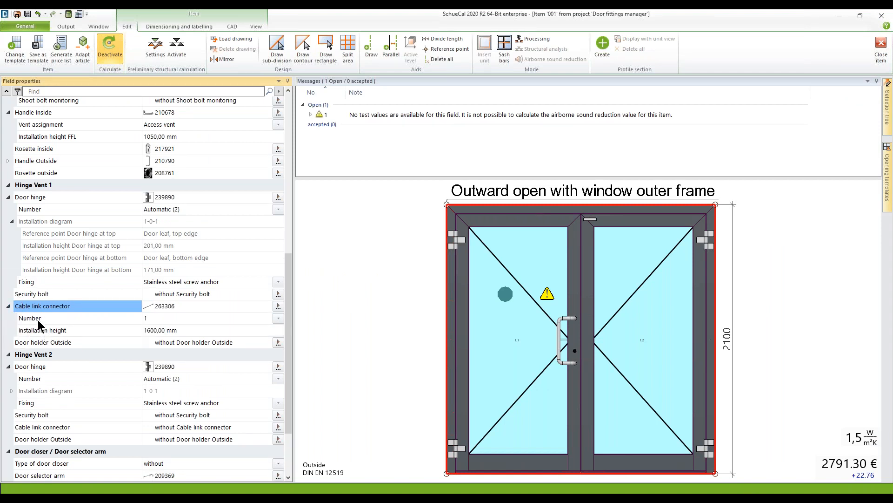
pyautogui.click(167, 318)
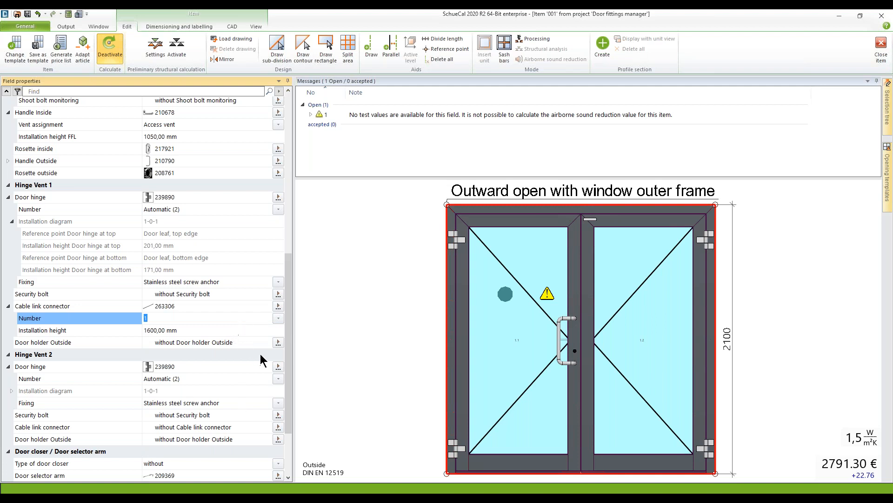
pyautogui.click(278, 342)
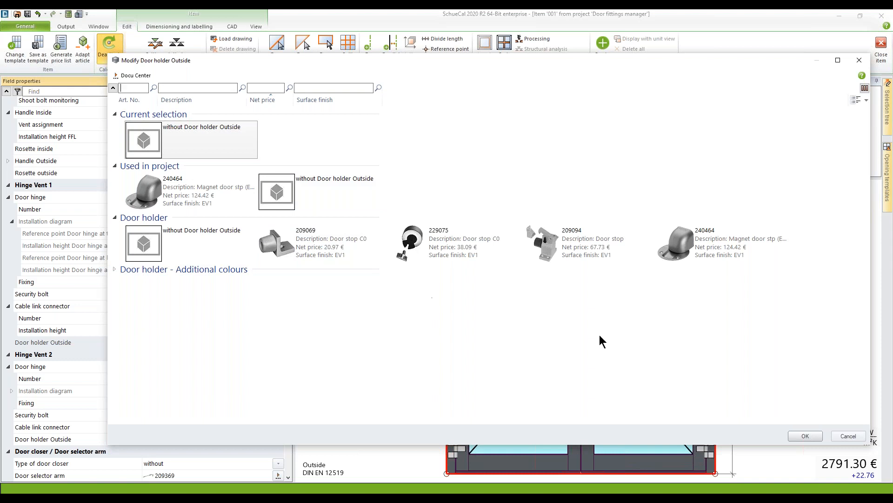
pyautogui.click(848, 436)
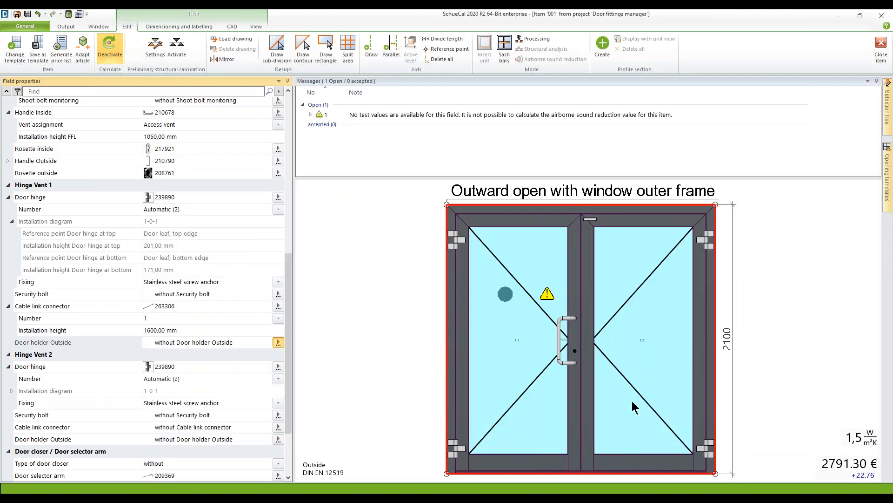
# Collapse the Hinge Vent 1, Hinge Vent 2, Locking / Handle, Profiles and Openings property sections
pyautogui.click(8, 185)
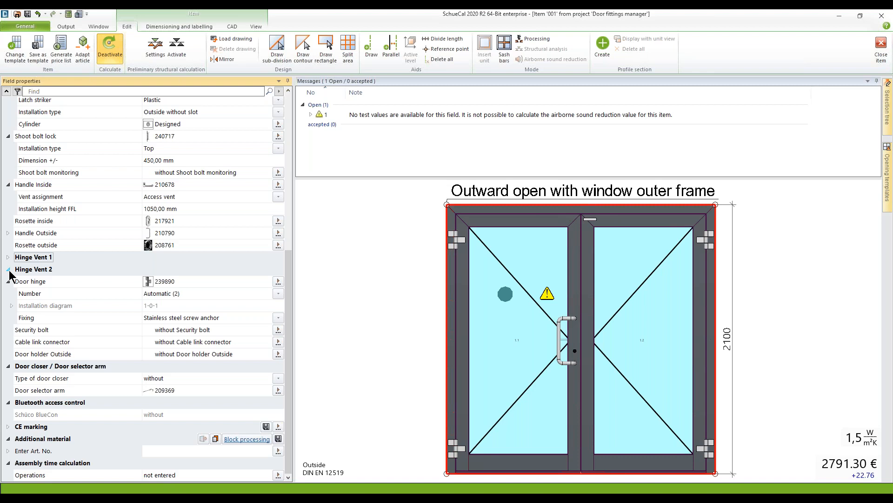
pyautogui.click(8, 270)
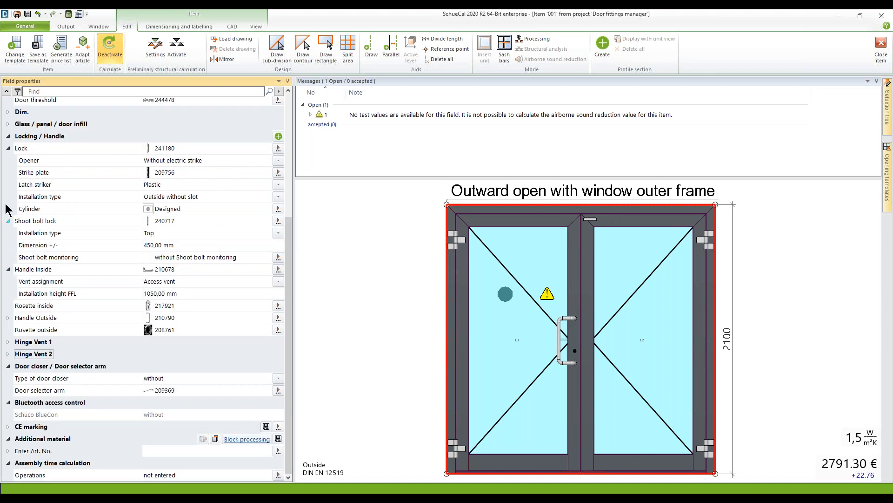
pyautogui.click(9, 136)
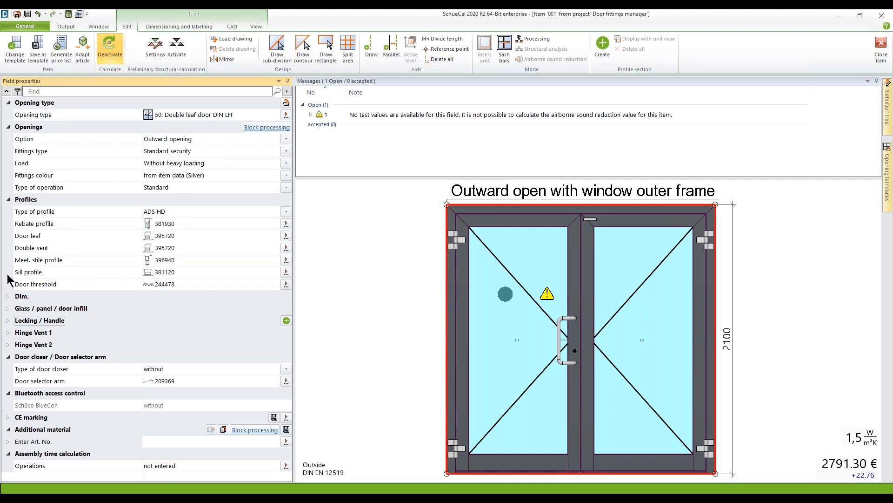
pyautogui.click(8, 200)
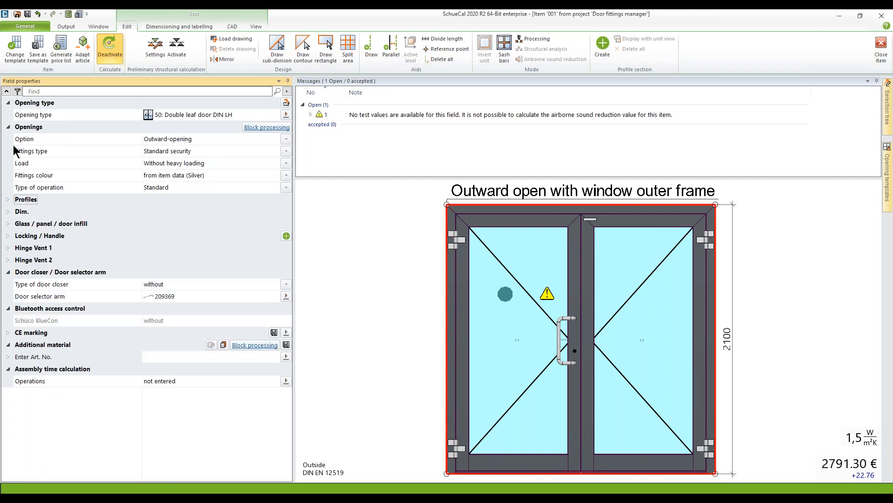
pyautogui.click(8, 128)
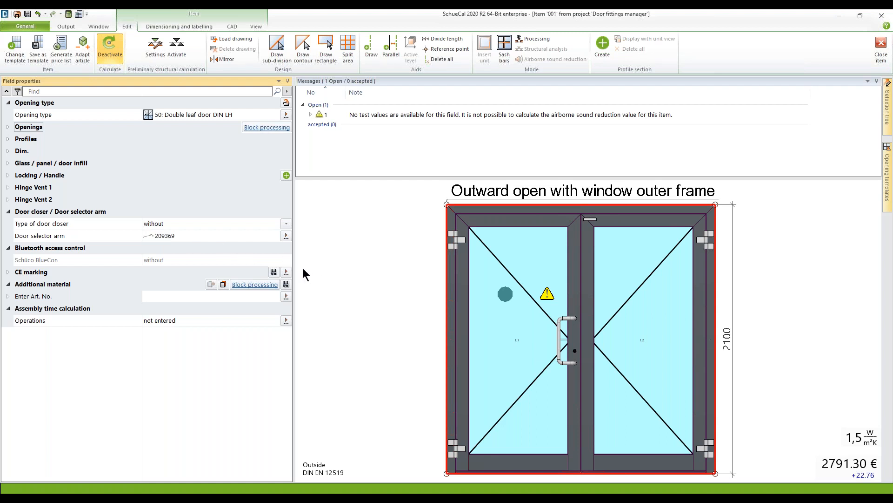
# Set the type of door closer to Visible, Divided slide rail and inspect the access vent's top closer in the drawing
pyautogui.click(286, 226)
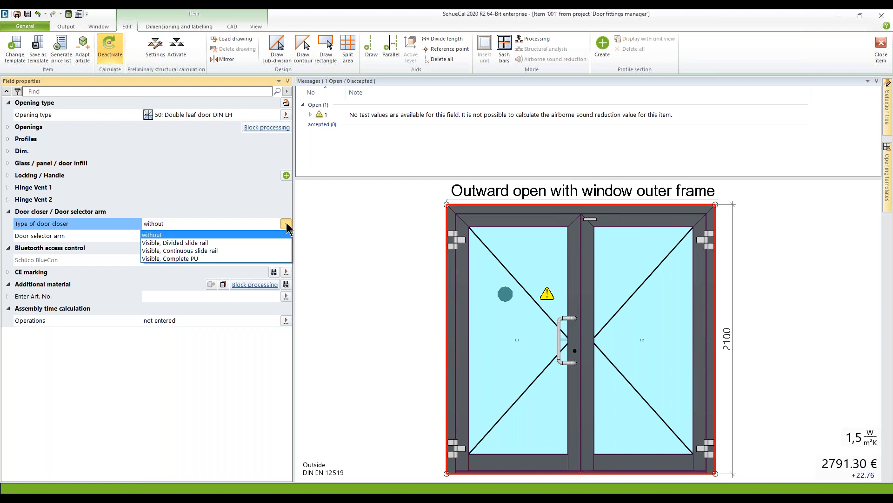
pyautogui.click(203, 243)
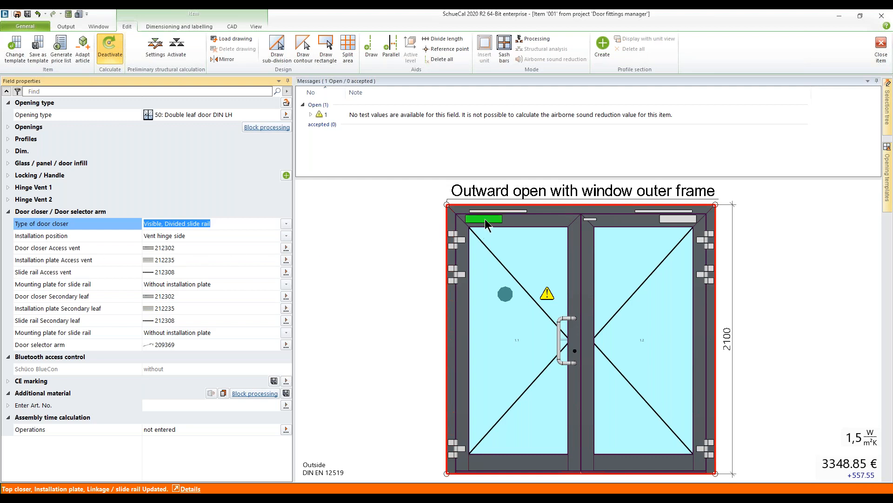
pyautogui.moveTo(485, 218)
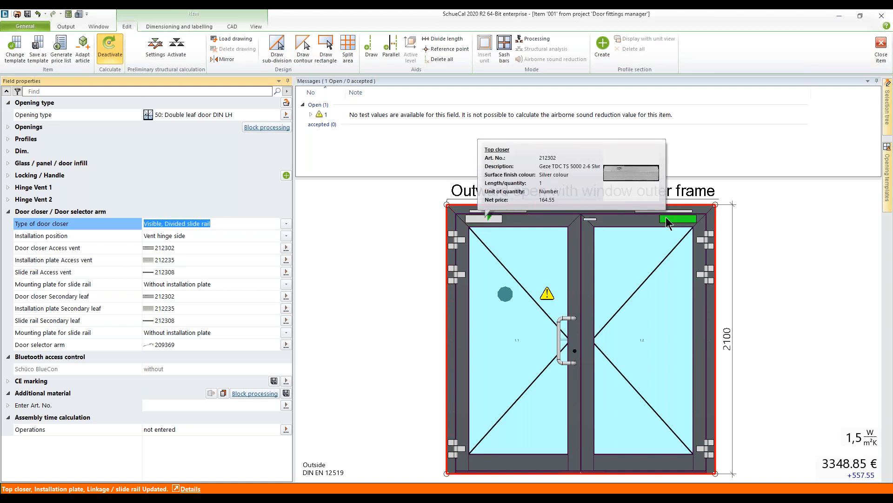
# Set the type of door closer to Visible, Continuous slide rail and its installation position to Vent opposite side to hinge
pyautogui.click(286, 223)
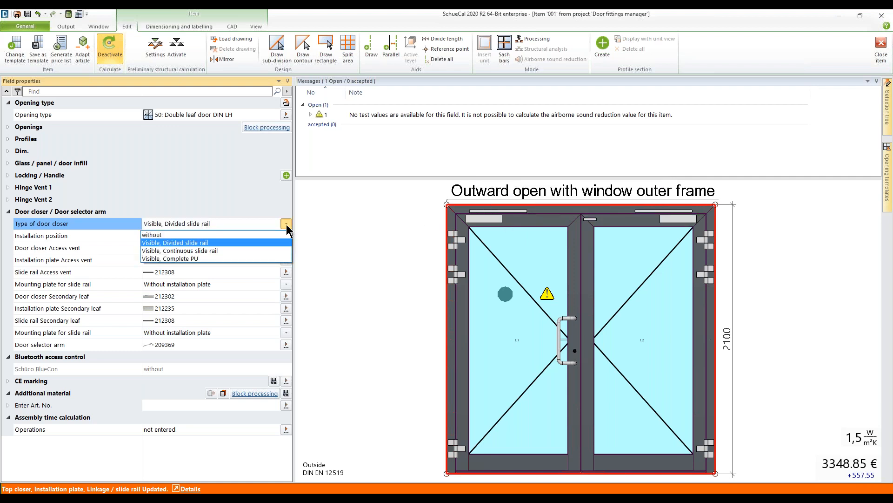
pyautogui.click(235, 251)
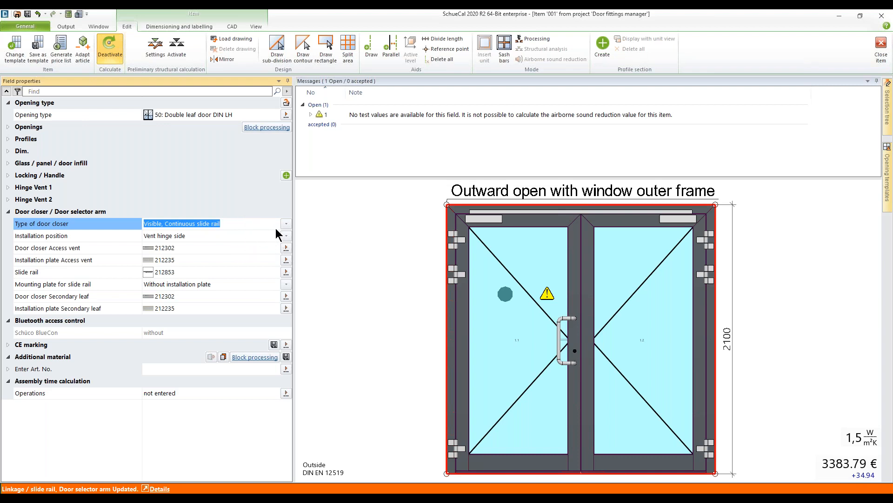
pyautogui.click(55, 235)
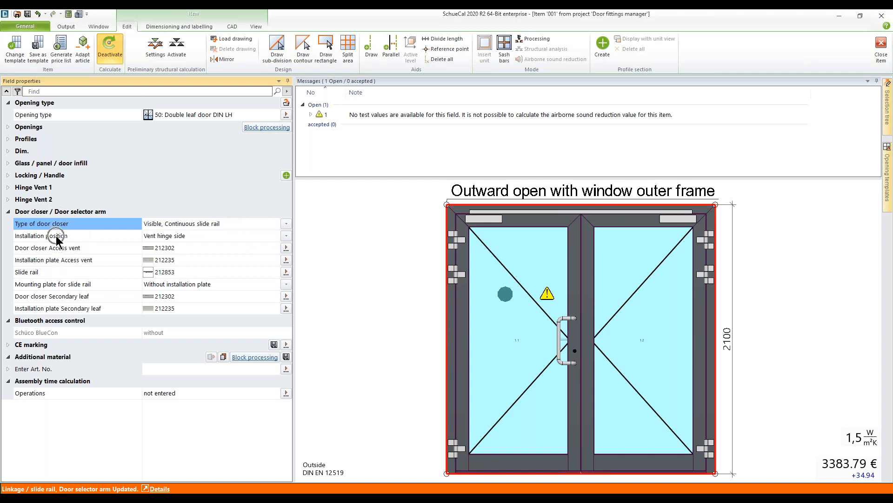
pyautogui.click(287, 236)
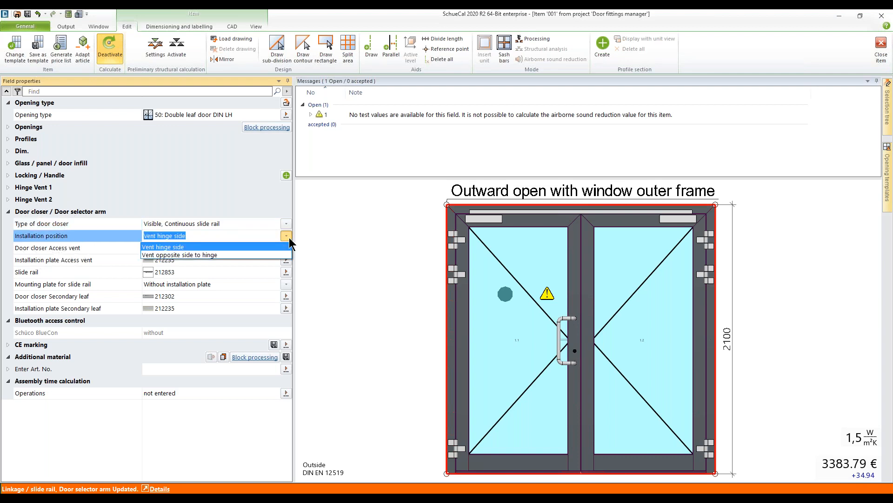
pyautogui.click(186, 255)
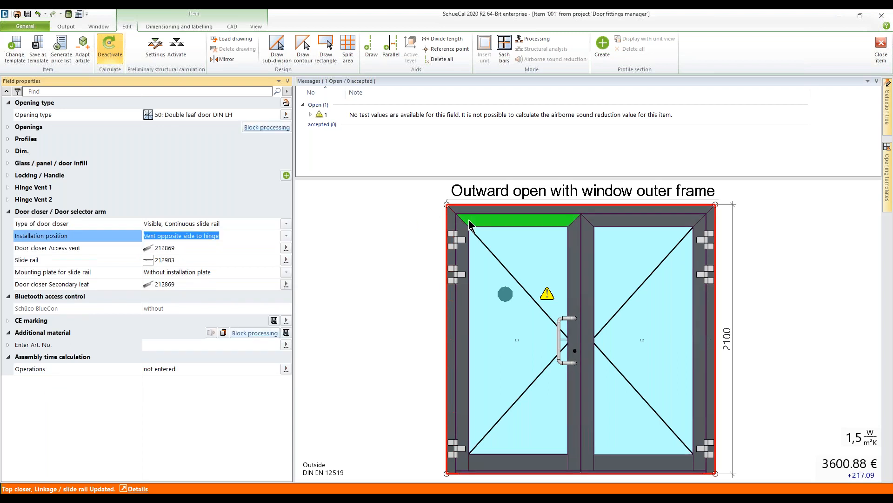
# View the door from the inside to check the closers, return to the outside view and reselect the door field
pyautogui.rightClick(393, 258)
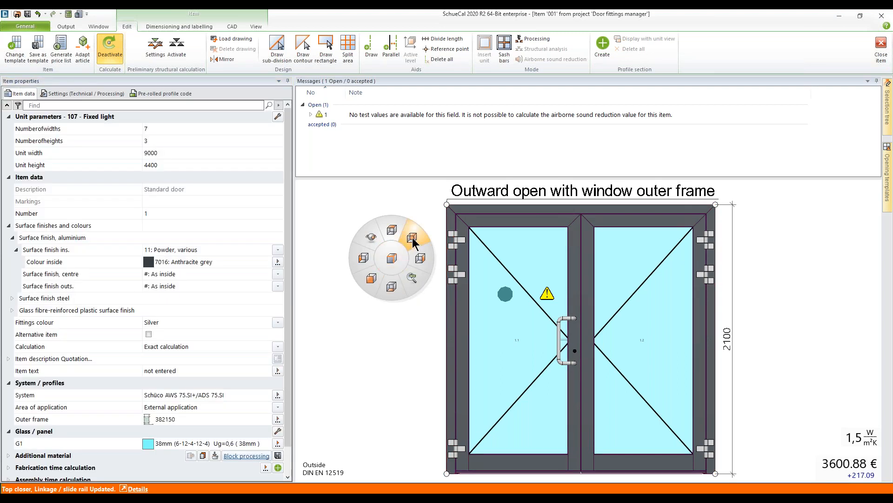
pyautogui.click(413, 237)
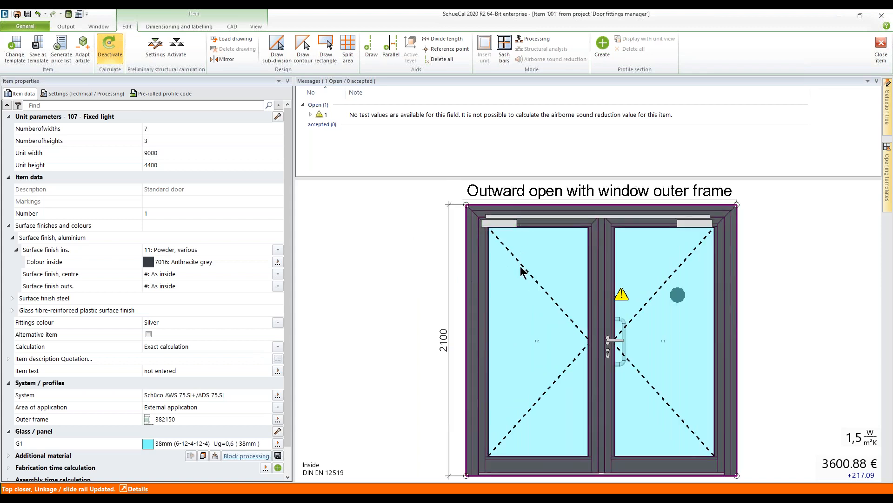
pyautogui.rightClick(416, 296)
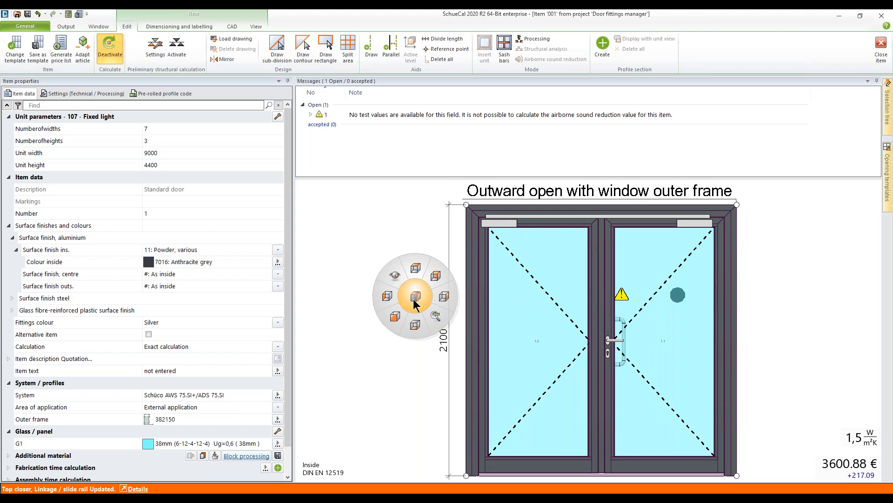
pyautogui.click(395, 315)
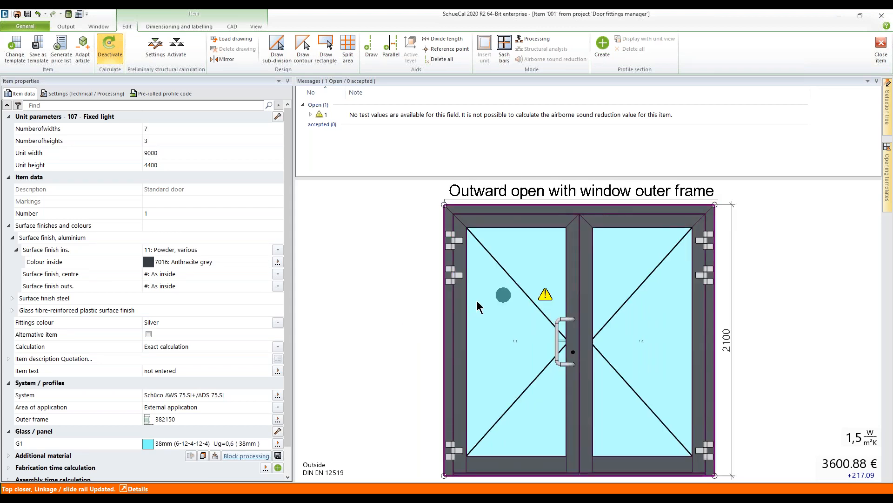
pyautogui.click(477, 300)
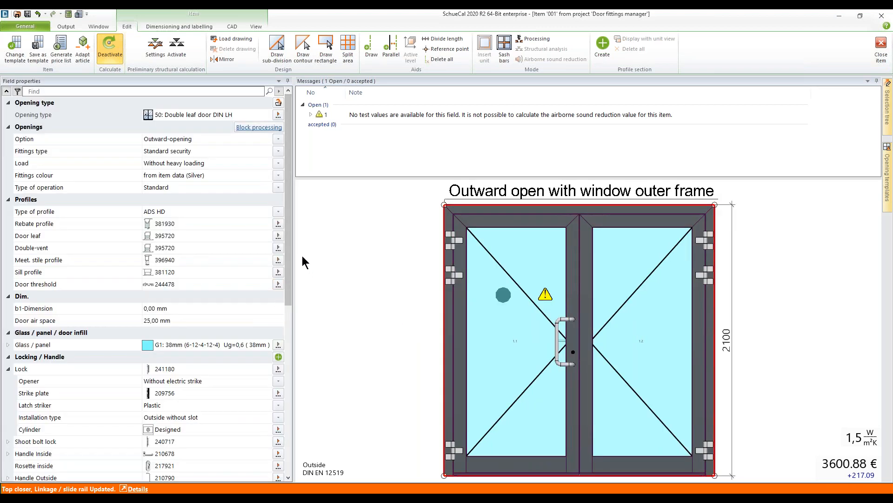
# Set the type of door closer to Visible, Divided slide rail and the installation position to Vent hinge side
pyautogui.moveTo(284, 280); pyautogui.dragTo(287, 469)
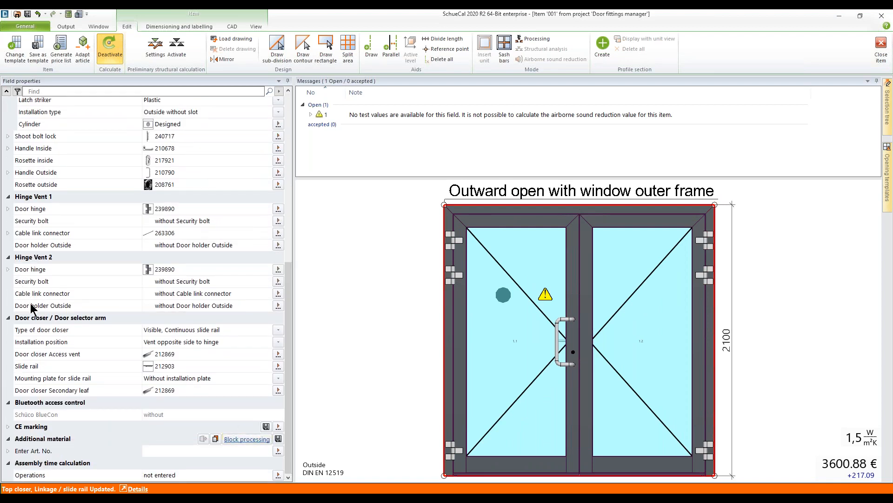
pyautogui.click(197, 331)
pyautogui.click(277, 329)
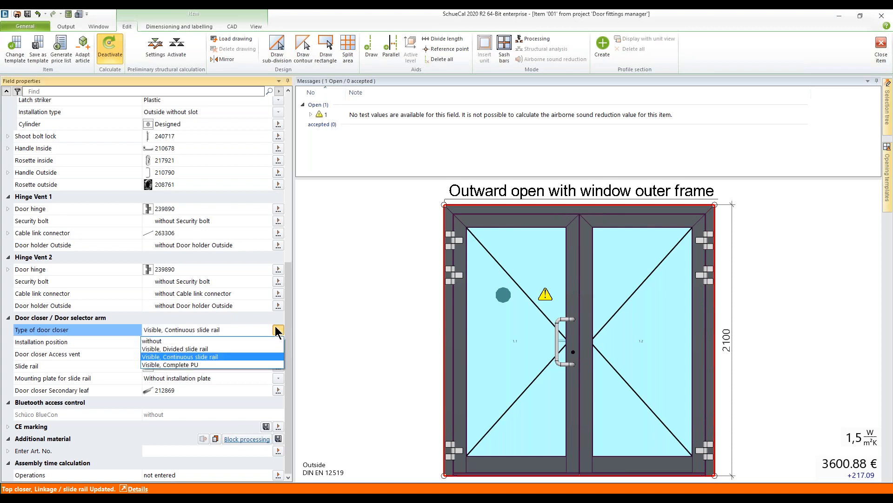
pyautogui.click(237, 348)
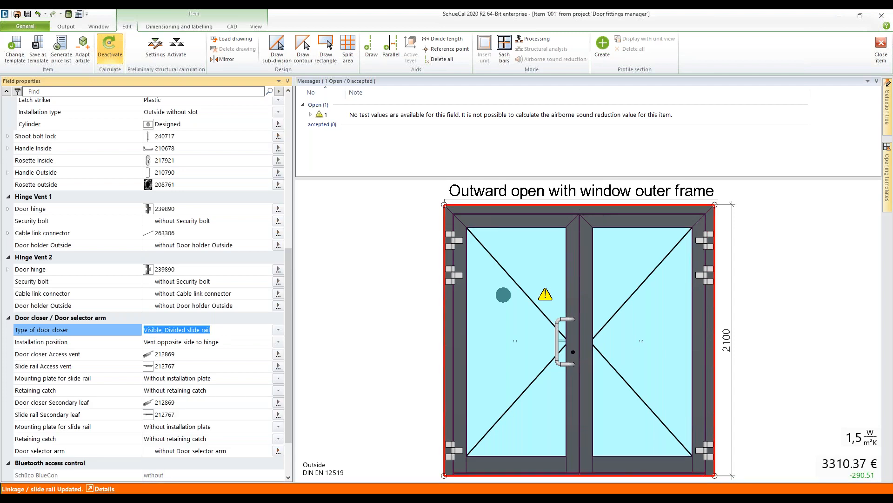
pyautogui.click(278, 342)
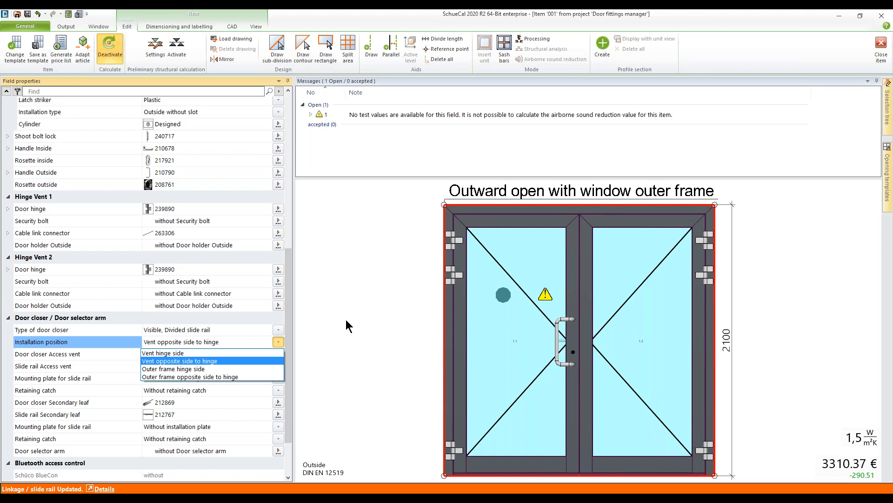
pyautogui.click(171, 354)
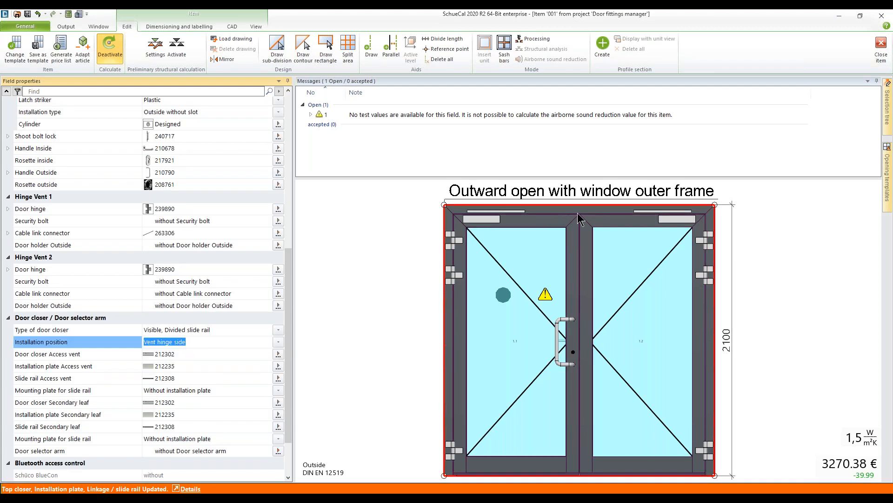
# Try the Outer frame hinge side installation position, inspect the top closer in the drawing, and restore Vent hinge side
pyautogui.click(279, 341)
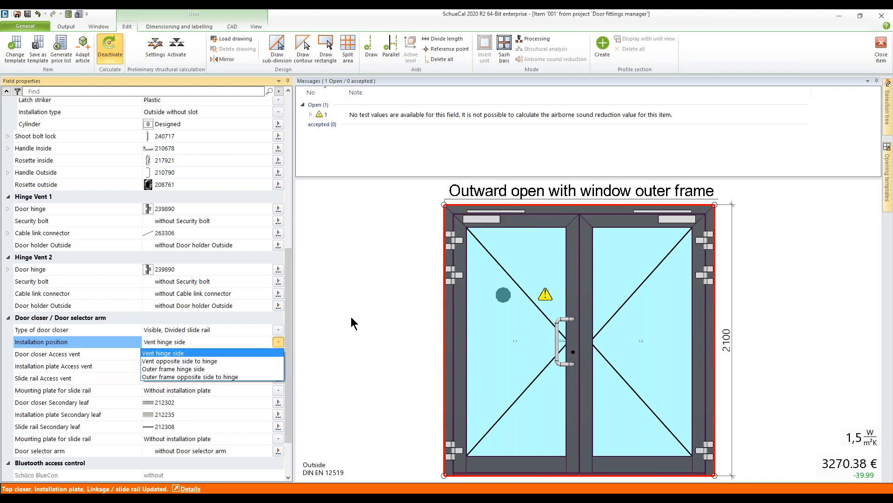
pyautogui.click(209, 369)
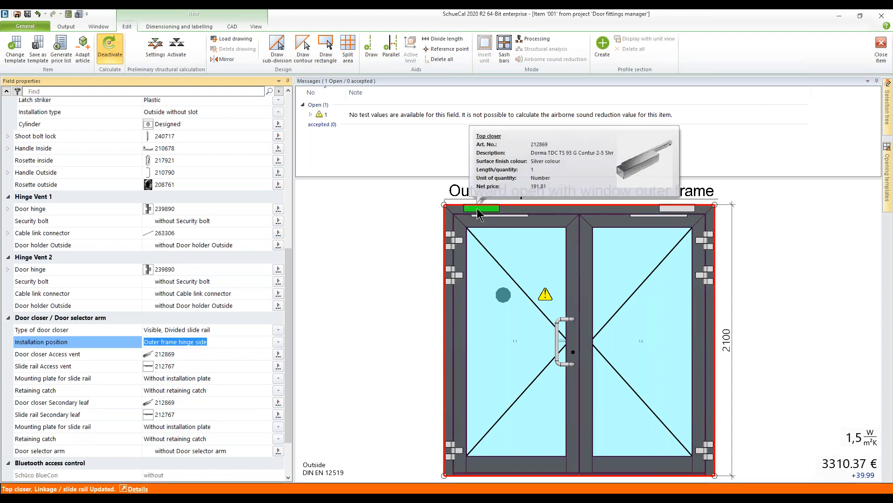
pyautogui.moveTo(485, 208)
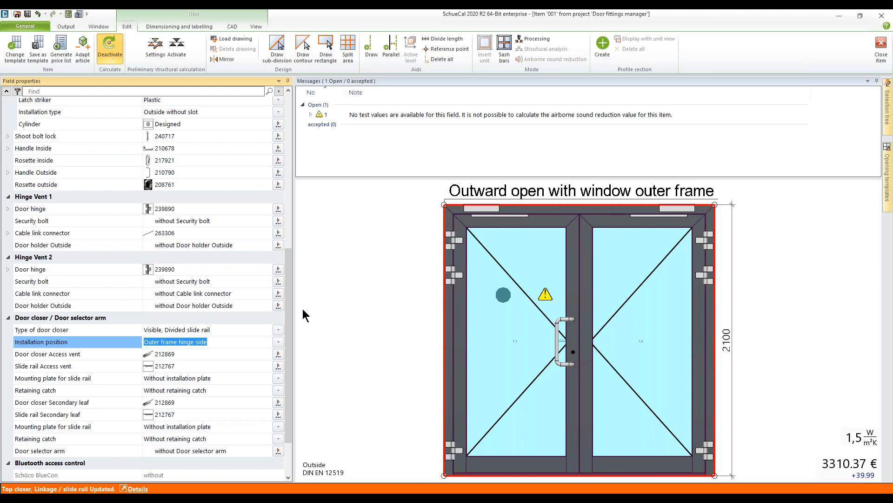
pyautogui.click(279, 342)
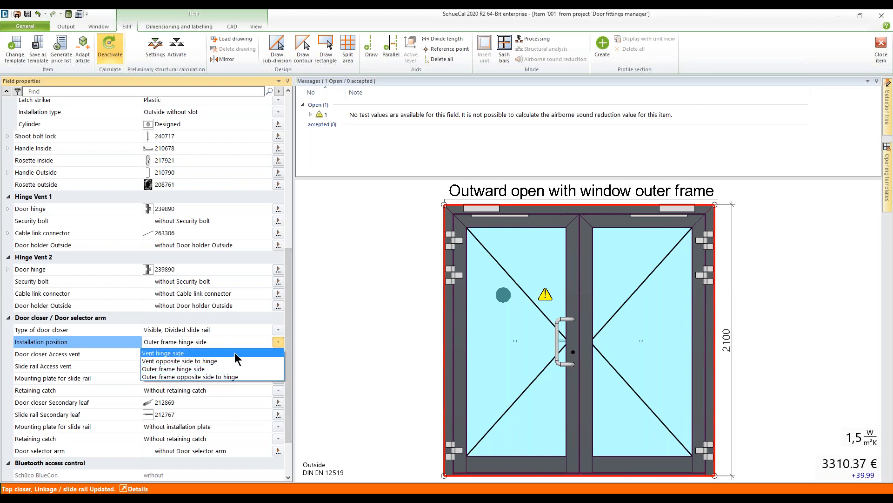
pyautogui.click(231, 352)
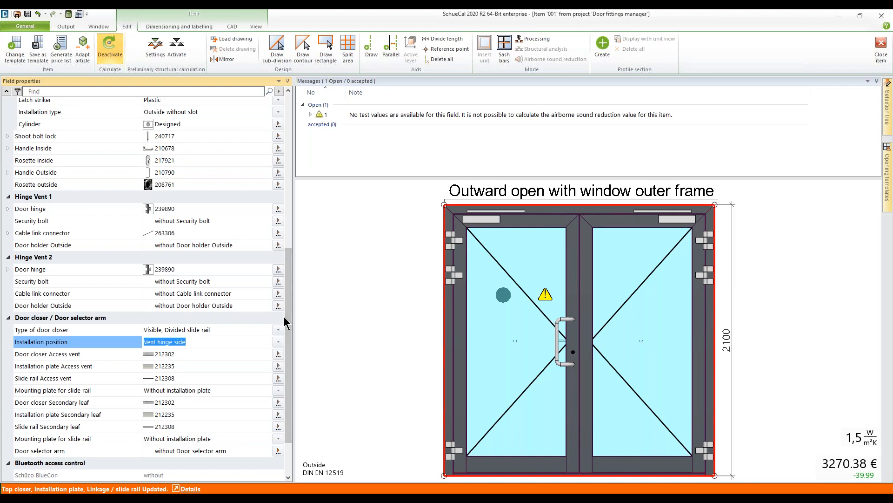
# Review the access vent's door closer alternatives, including additional colours, and its installation plate options, keeping closer 212302 and plate 212235
pyautogui.scroll(-3, 289, 321)
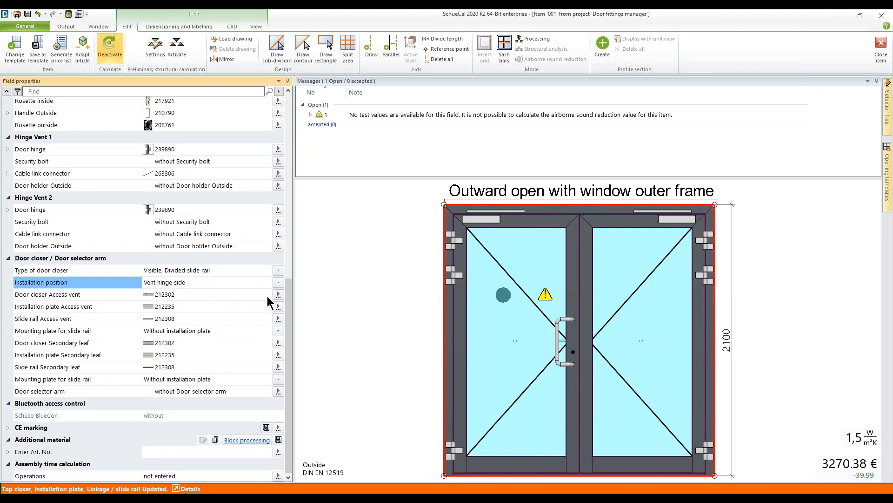
pyautogui.click(278, 295)
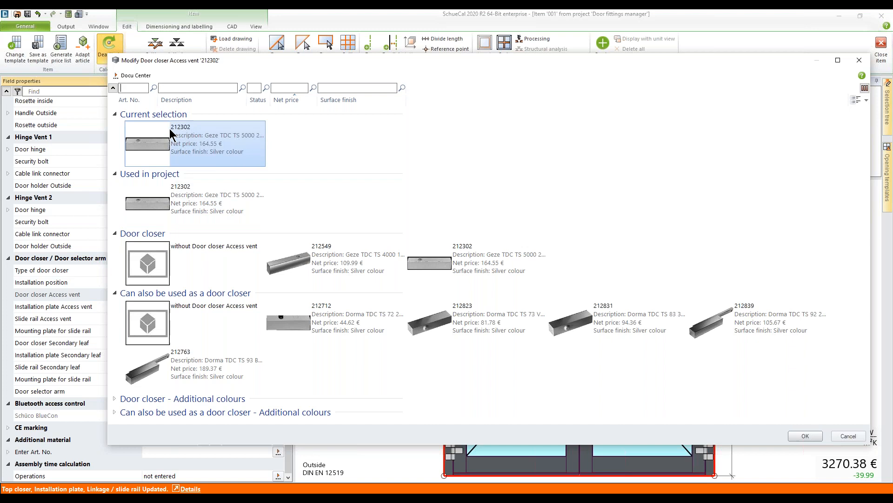
pyautogui.moveTo(183, 137)
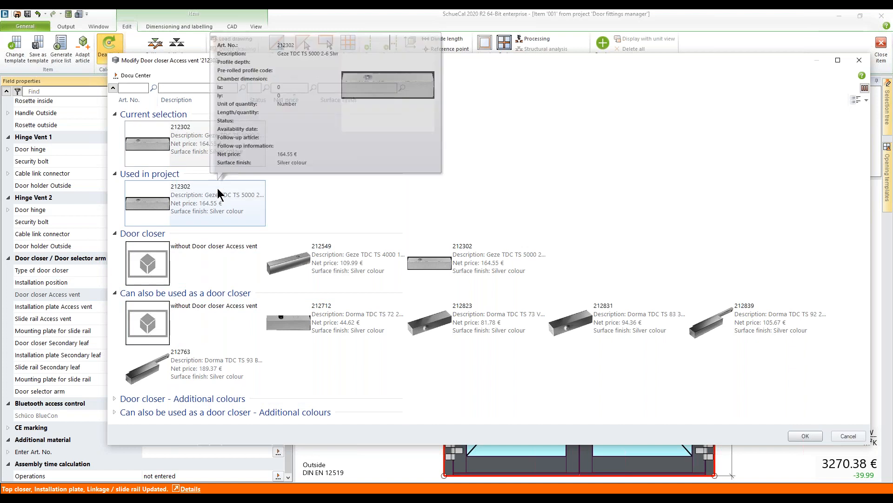
pyautogui.click(114, 413)
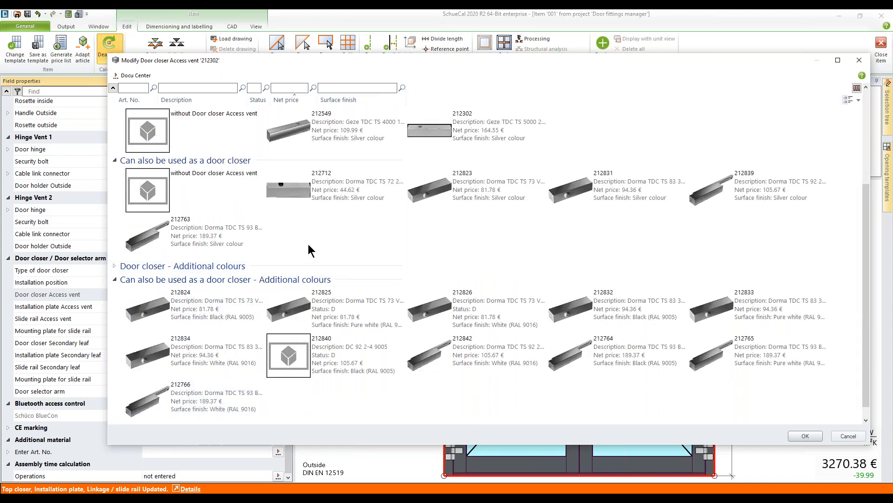
pyautogui.scroll(3, 309, 243)
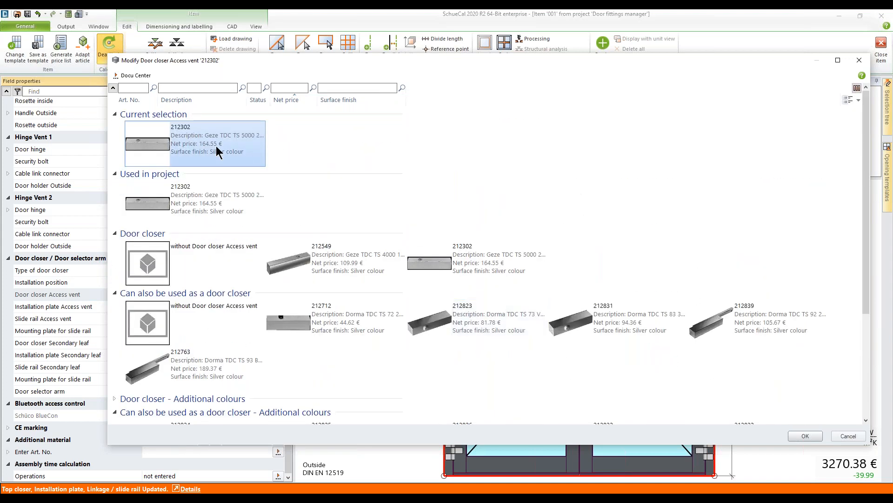
pyautogui.moveTo(214, 148)
pyautogui.doubleClick(201, 140)
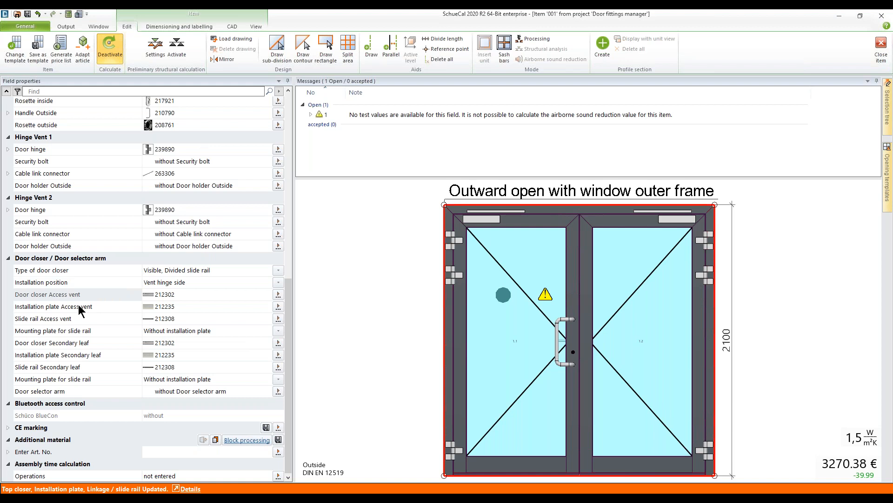
pyautogui.click(282, 306)
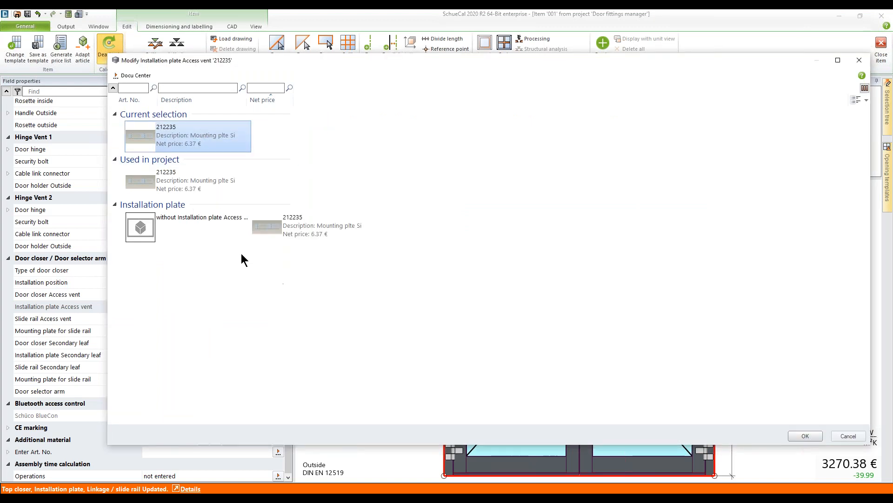
pyautogui.click(791, 435)
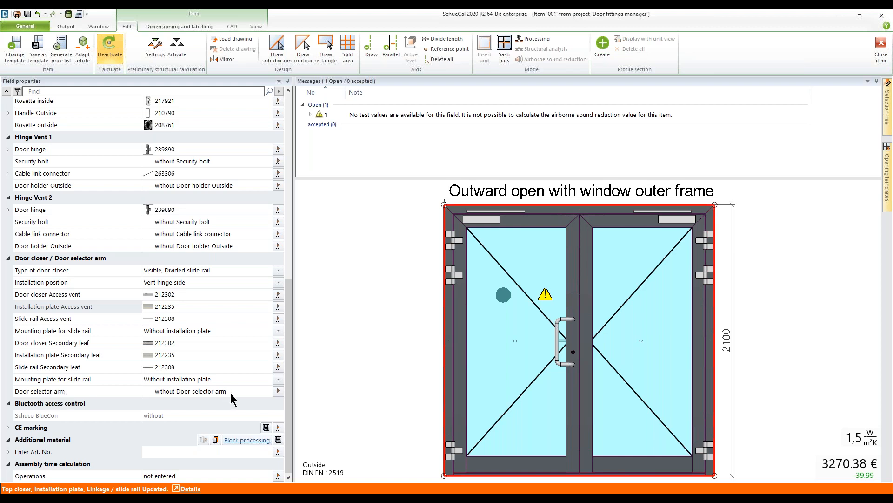
# Add door selector arm 209369 to the double leaf door
pyautogui.click(278, 391)
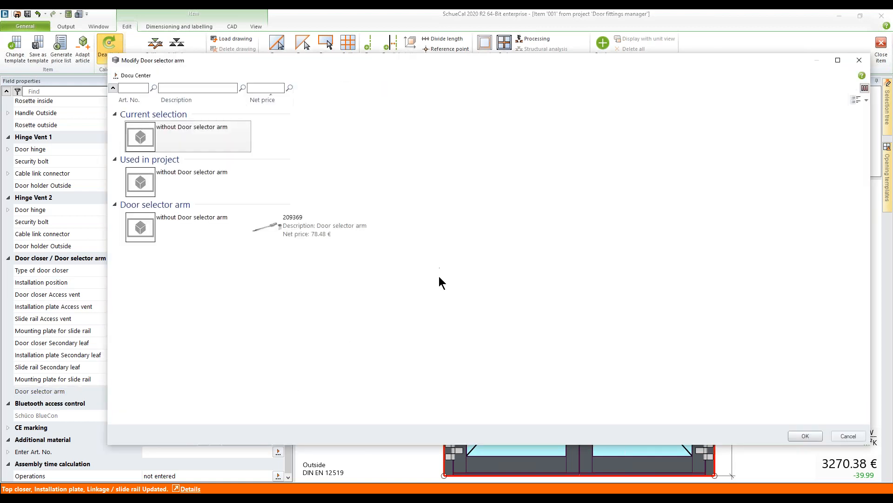
pyautogui.click(317, 222)
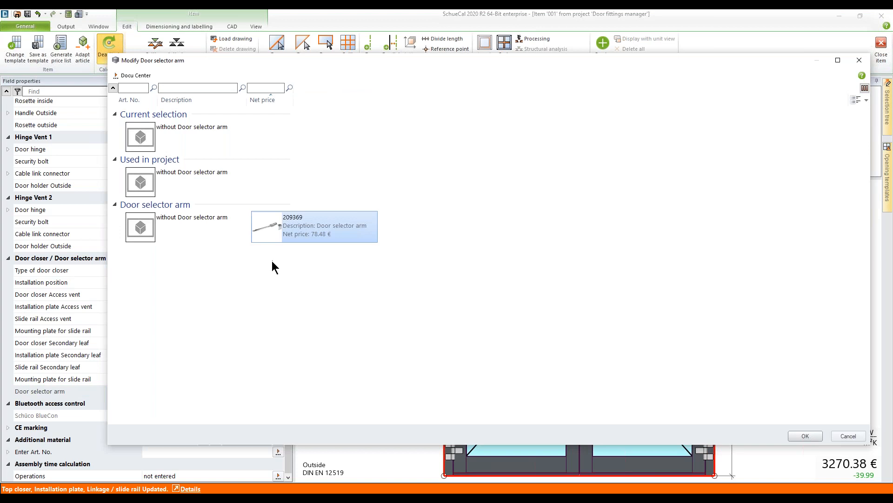
pyautogui.click(797, 435)
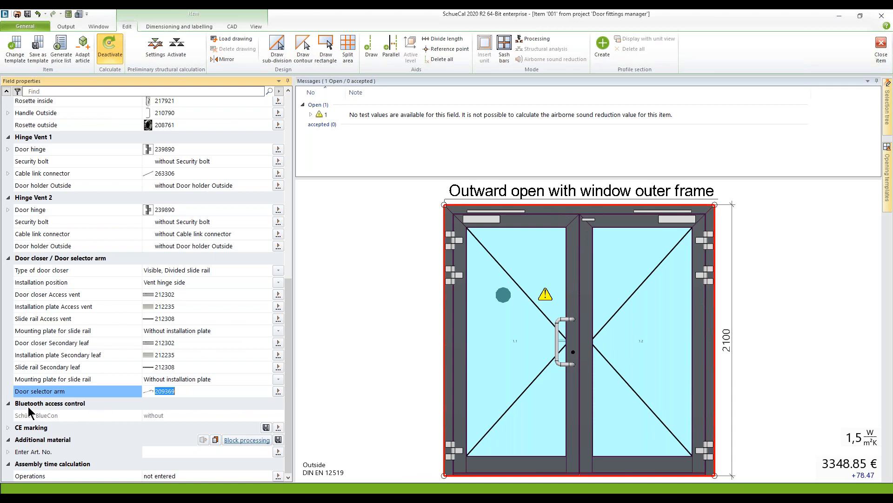
pyautogui.press('ctrl')
pyautogui.press('ctrl')
pyautogui.press('ctrl')
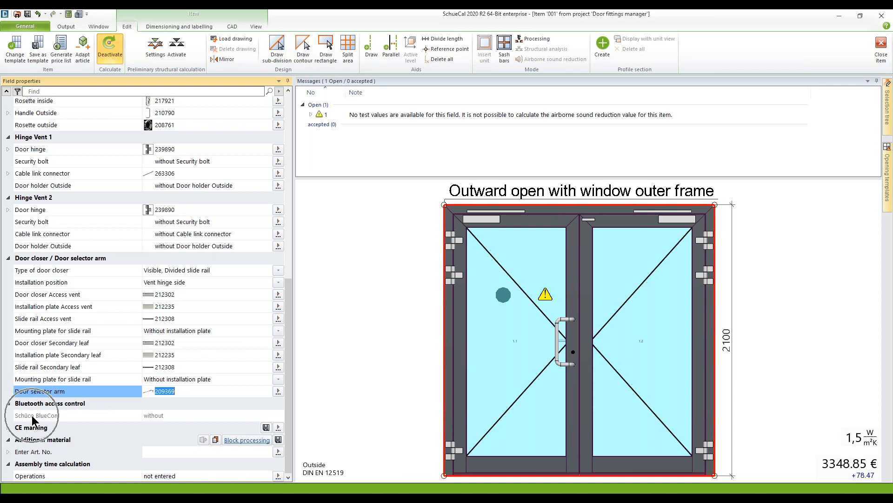
pyautogui.press('ctrl')
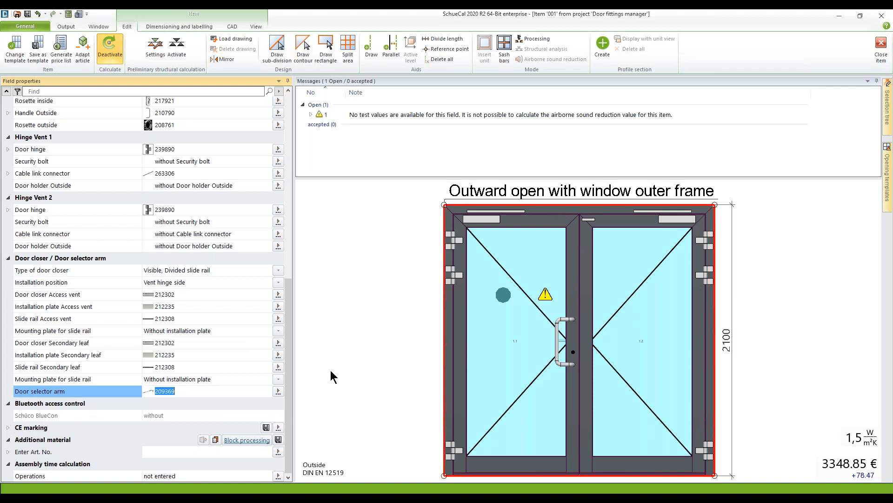
pyautogui.press('ctrl')
# Save item 001 and close it to return to the project's item list
pyautogui.click(27, 15)
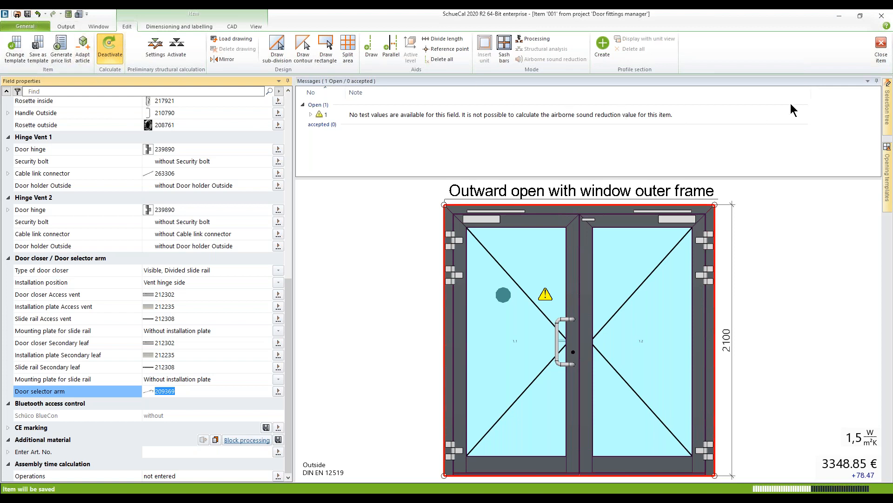
pyautogui.click(876, 54)
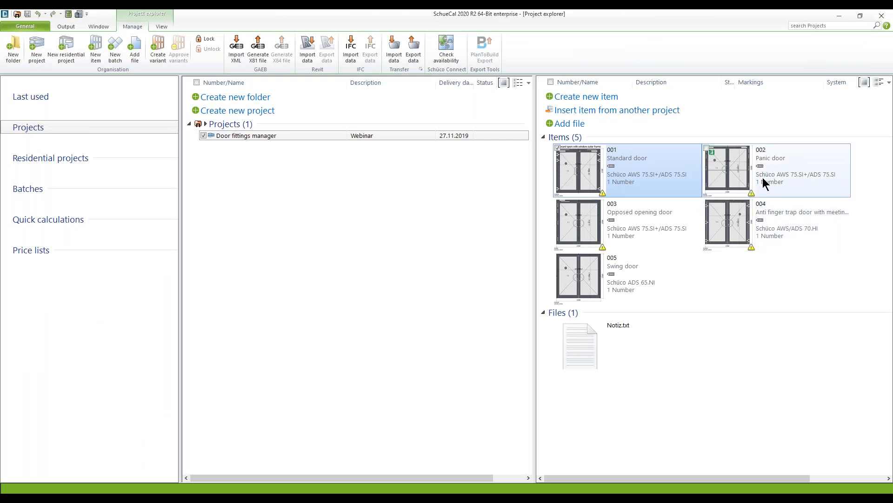
# Open panic door item 002 and select its double leaf door field for editing
pyautogui.doubleClick(730, 174)
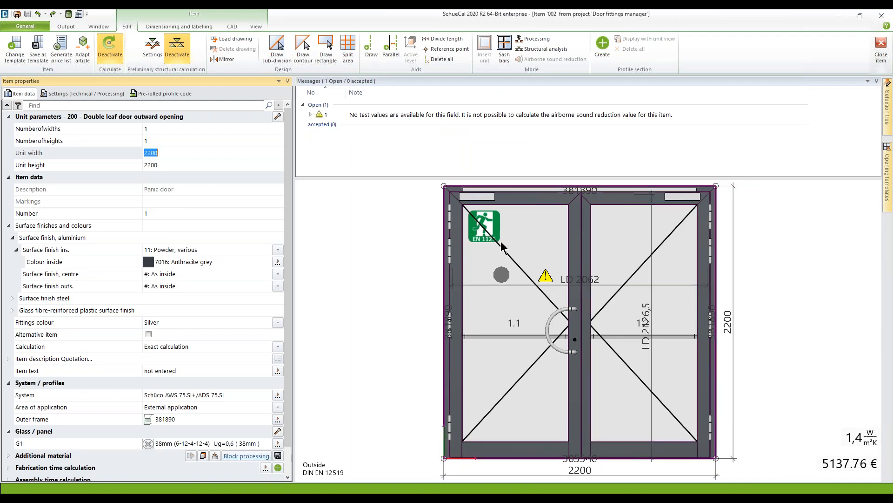
pyautogui.click(530, 235)
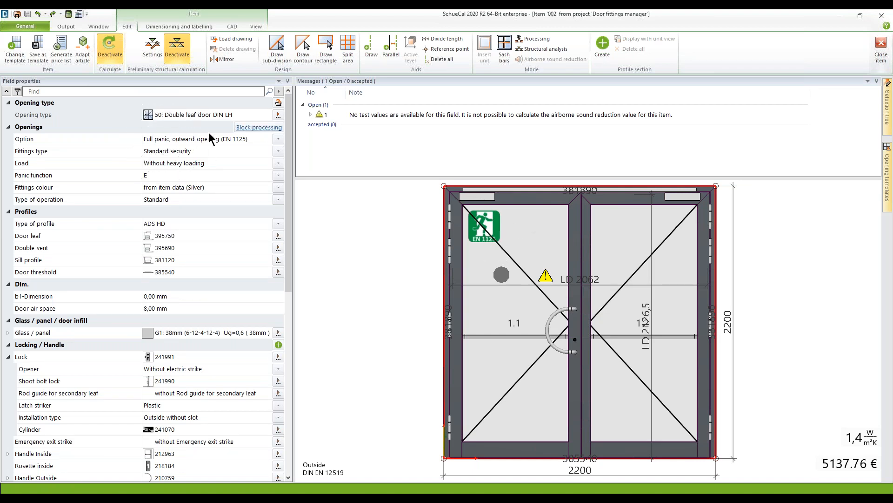
# Try the Full panic, outward-opening (EN 179) option, and restore Full panic, outward-opening (EN 1125)
pyautogui.click(278, 140)
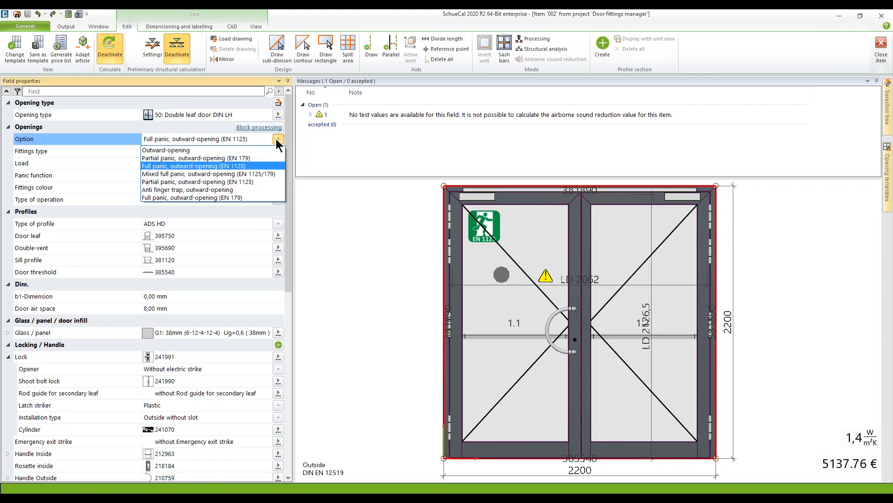
pyautogui.click(238, 197)
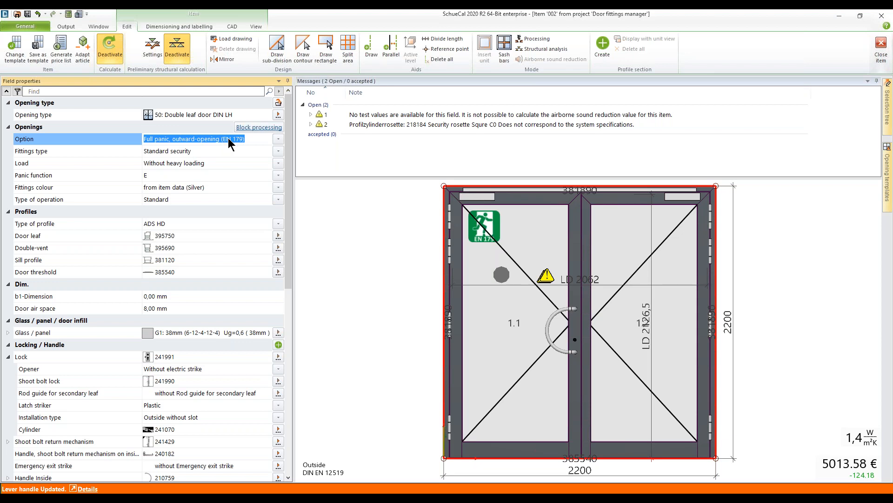
pyautogui.click(278, 139)
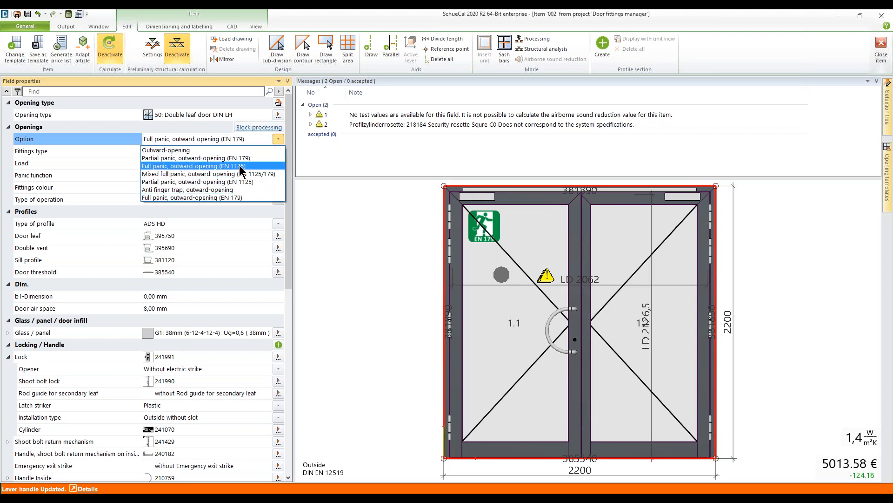
pyautogui.click(241, 166)
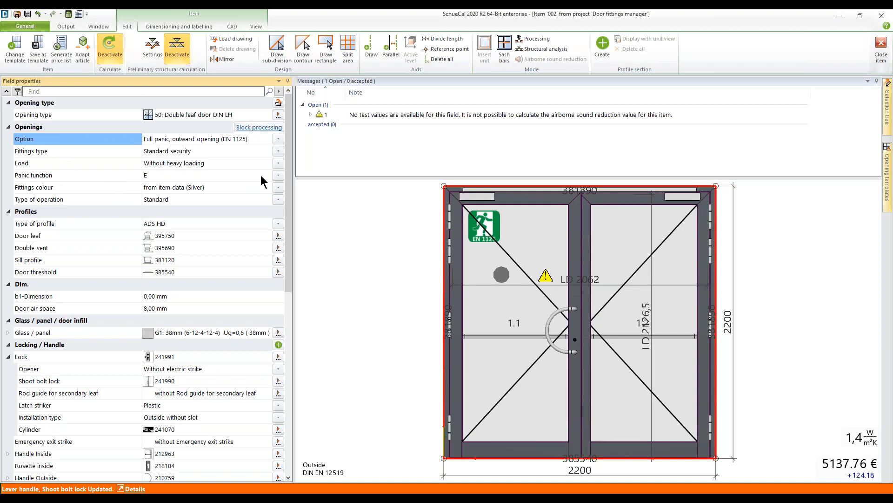
# Switch the panic door's panic function to B and back to E
pyautogui.click(278, 176)
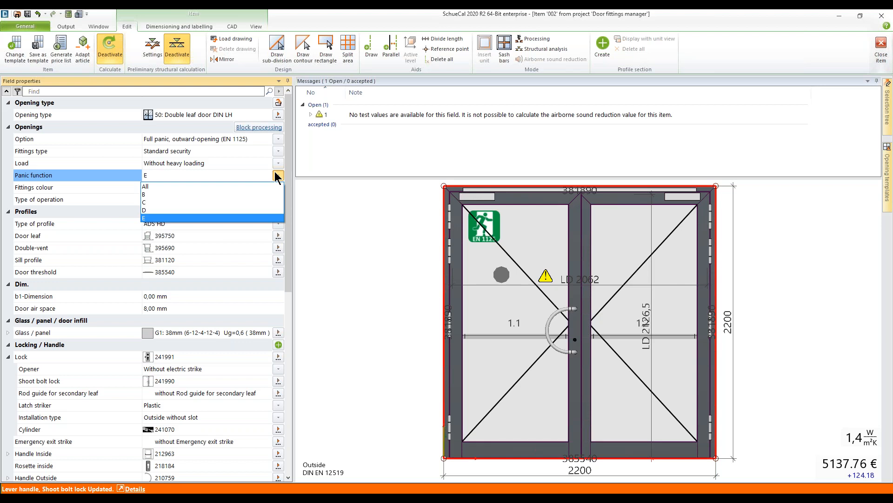
pyautogui.click(163, 193)
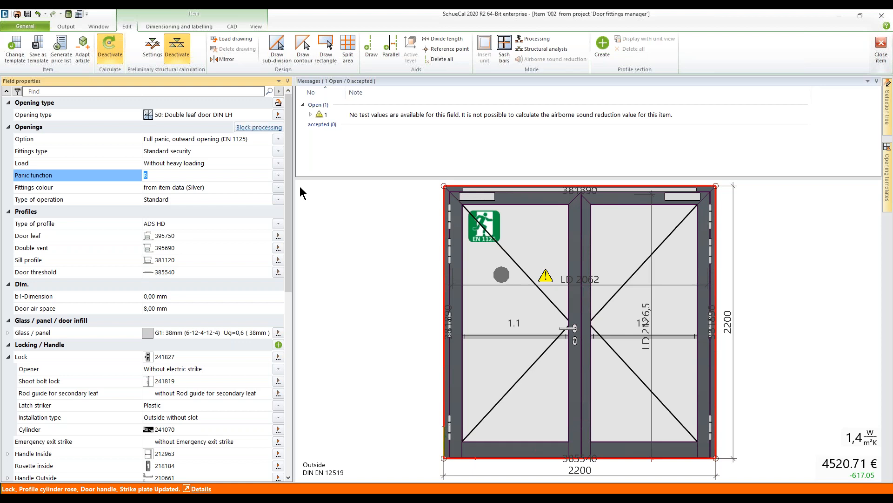
pyautogui.click(280, 175)
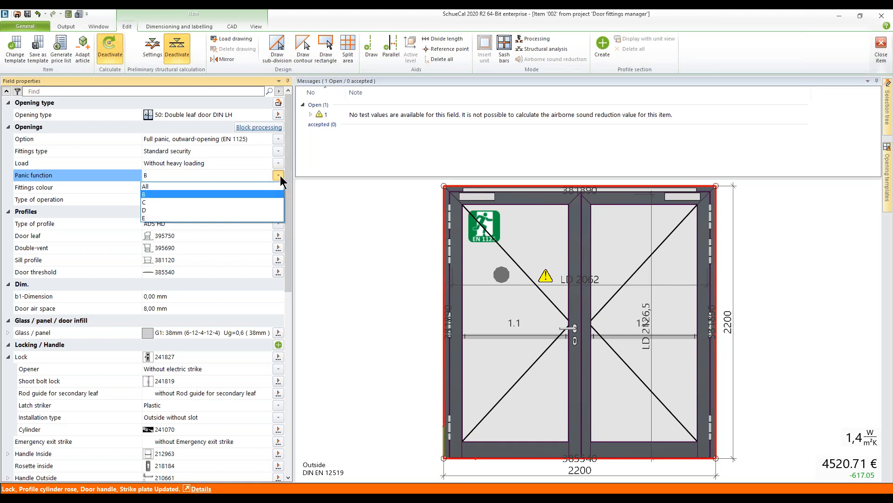
pyautogui.click(165, 218)
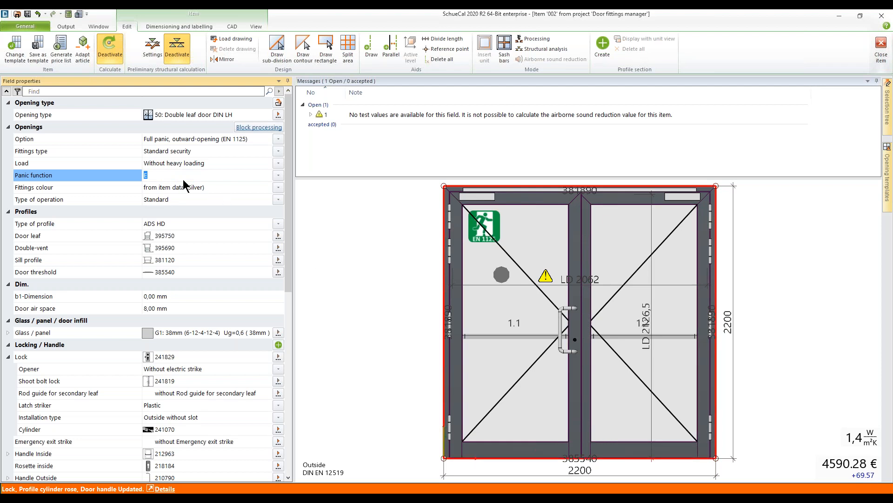
pyautogui.click(92, 175)
# Review the alternative locks for the panic door, including the panic function filter and column options, keeping the current lock
pyautogui.click(278, 356)
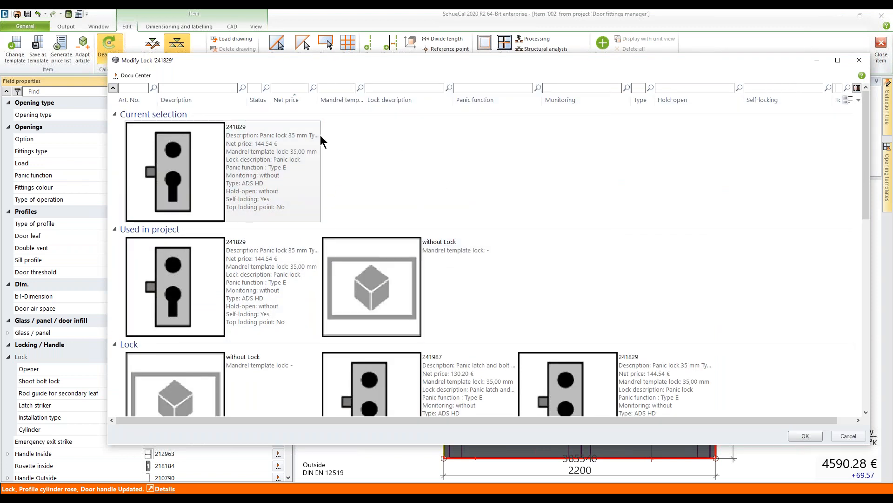
pyautogui.click(304, 134)
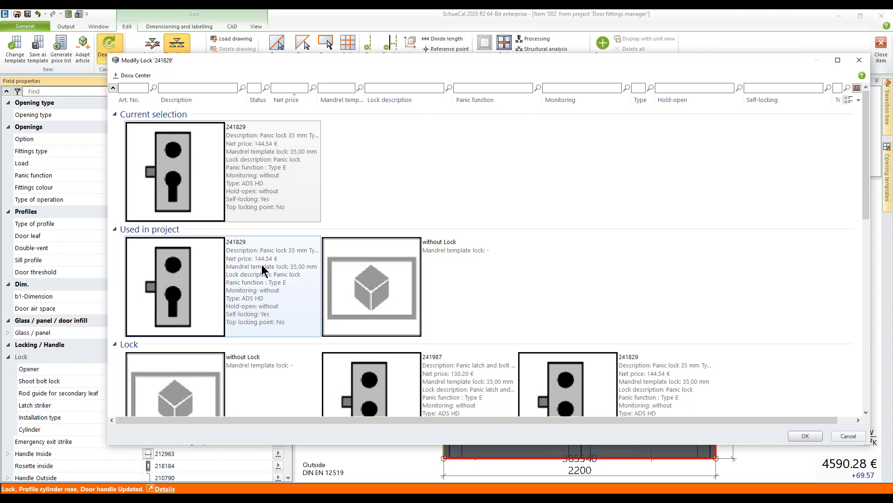
pyautogui.scroll(-3, 264, 271)
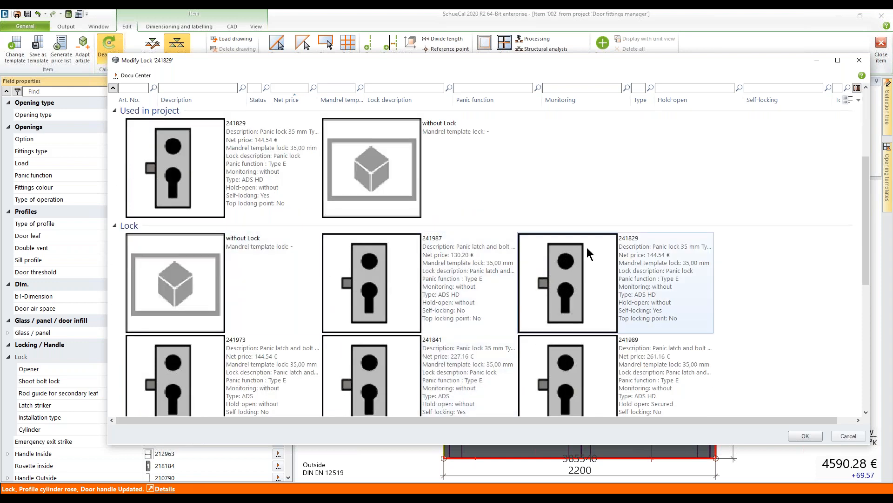
pyautogui.scroll(-5, 587, 247)
pyautogui.scroll(10, 587, 252)
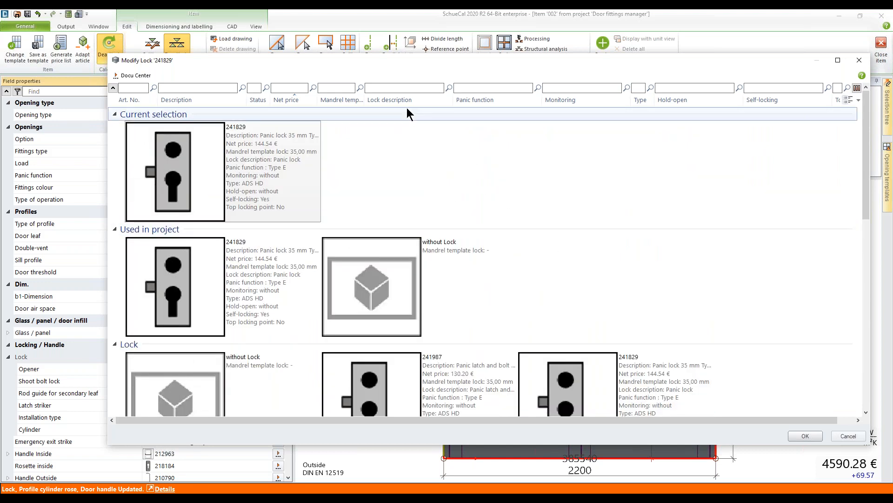
pyautogui.click(538, 100)
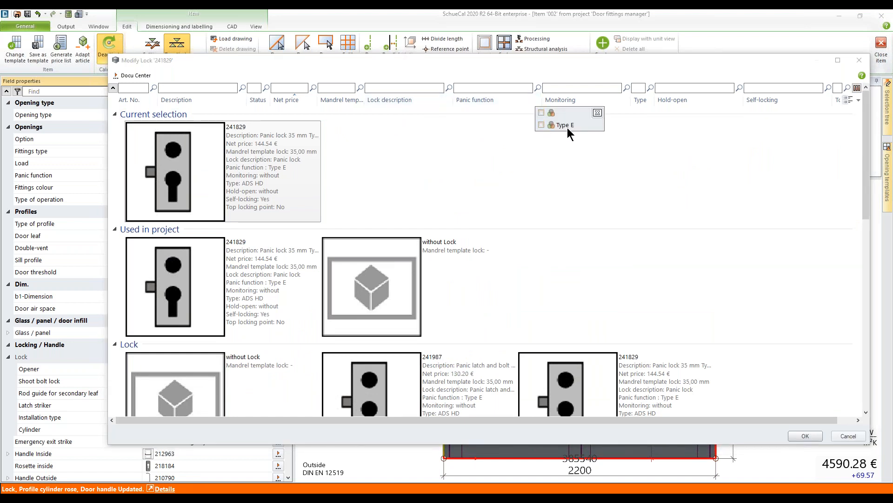
pyautogui.click(541, 145)
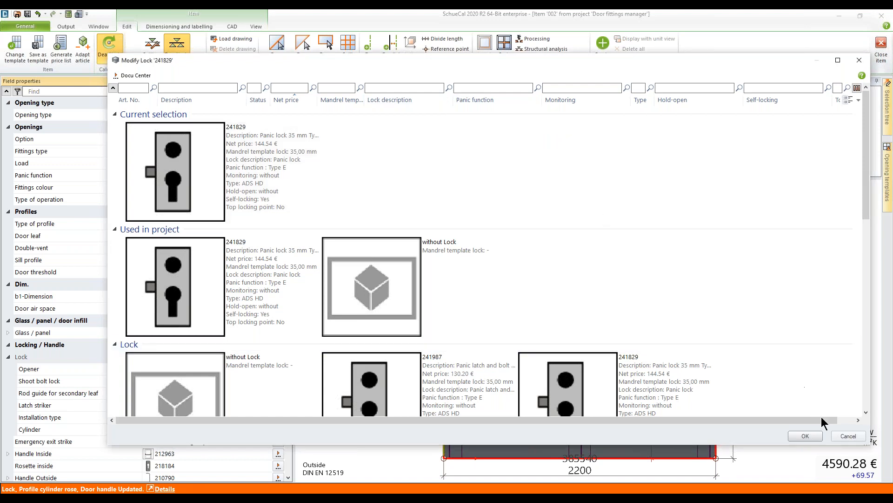
pyautogui.rightClick(515, 100)
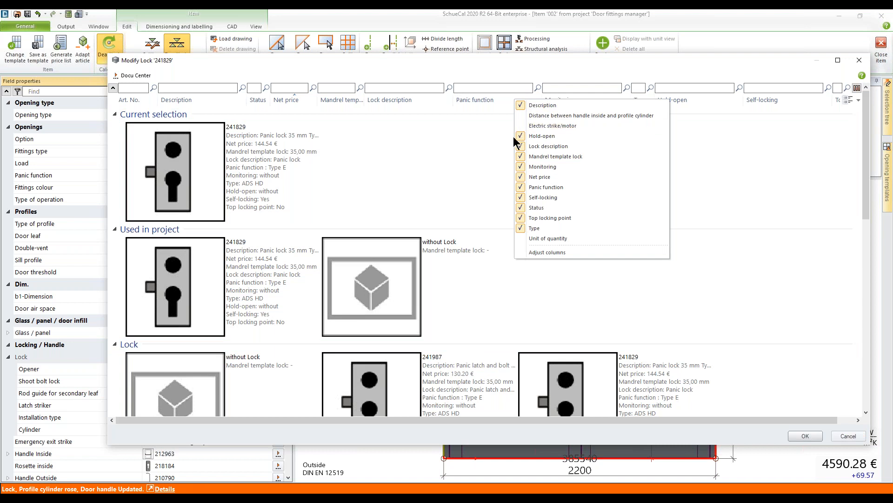
pyautogui.click(793, 353)
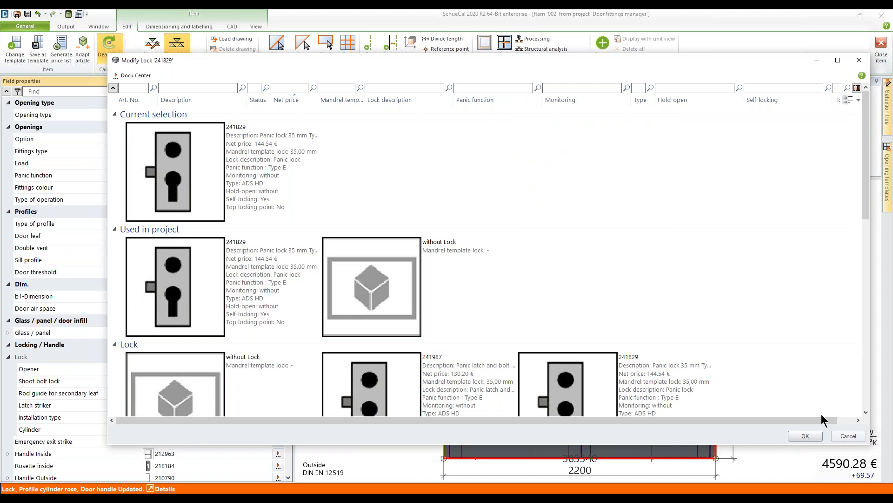
pyautogui.click(846, 436)
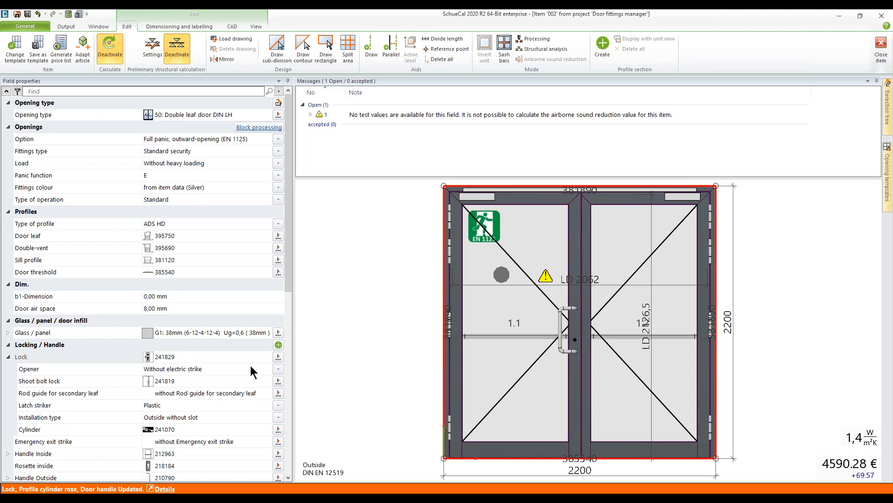
# Filter the lock selection by type ADS HD and assign lock 241991 to the panic door
pyautogui.click(279, 356)
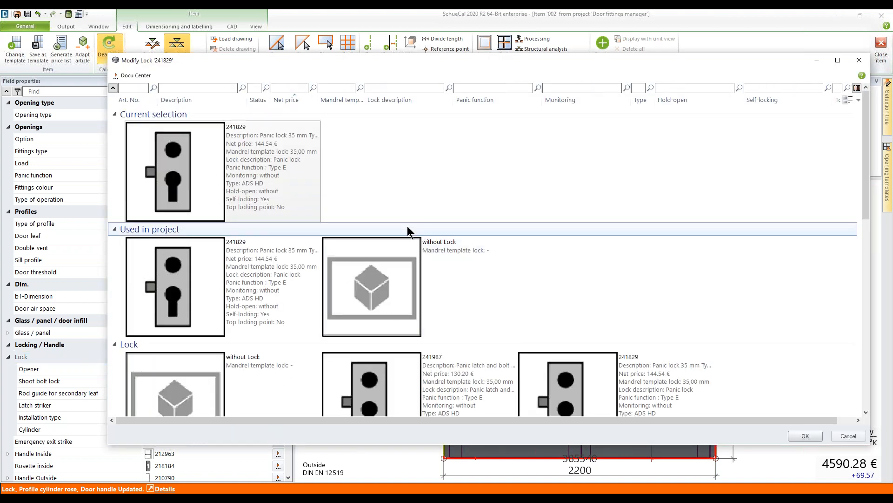
pyautogui.click(651, 101)
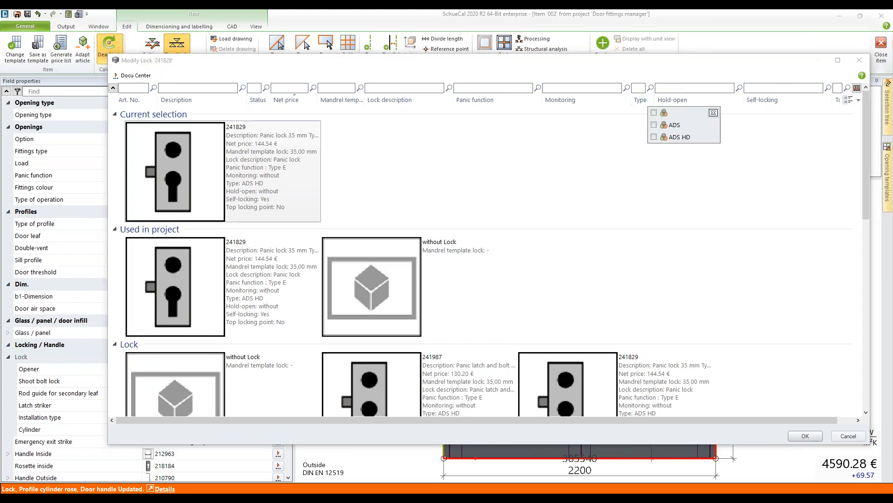
pyautogui.click(655, 137)
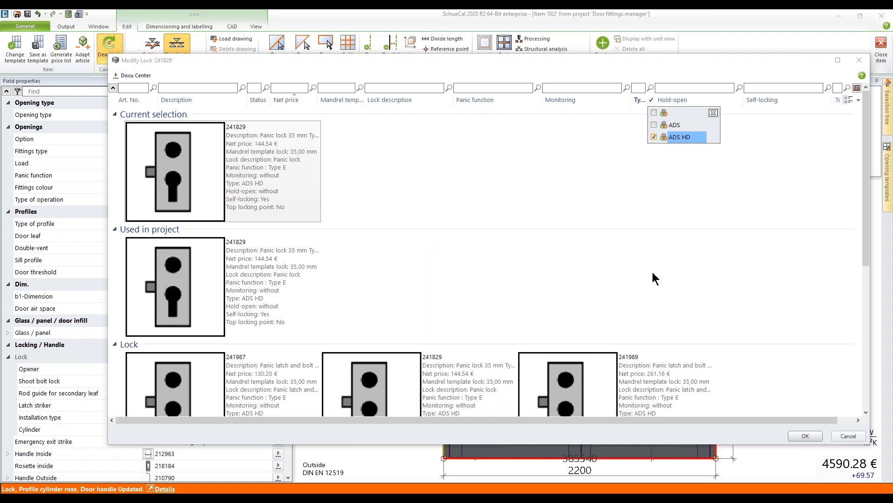
pyautogui.scroll(-2, 689, 247)
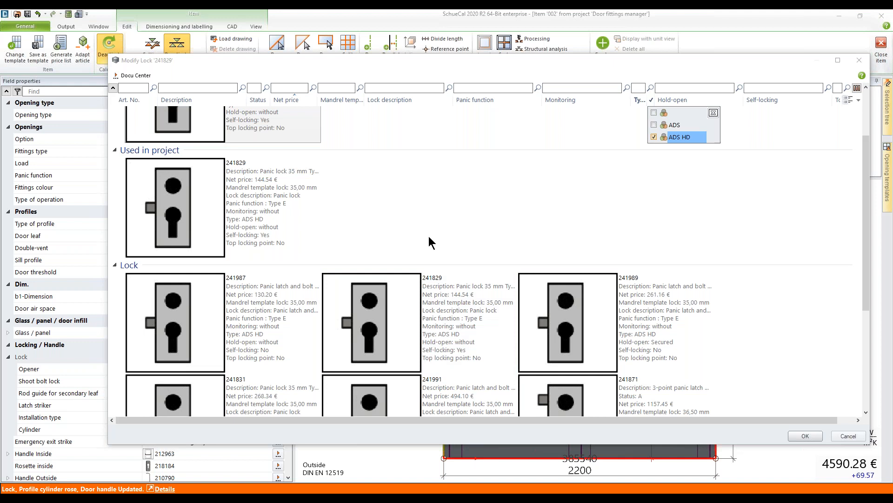
pyautogui.scroll(-2, 417, 372)
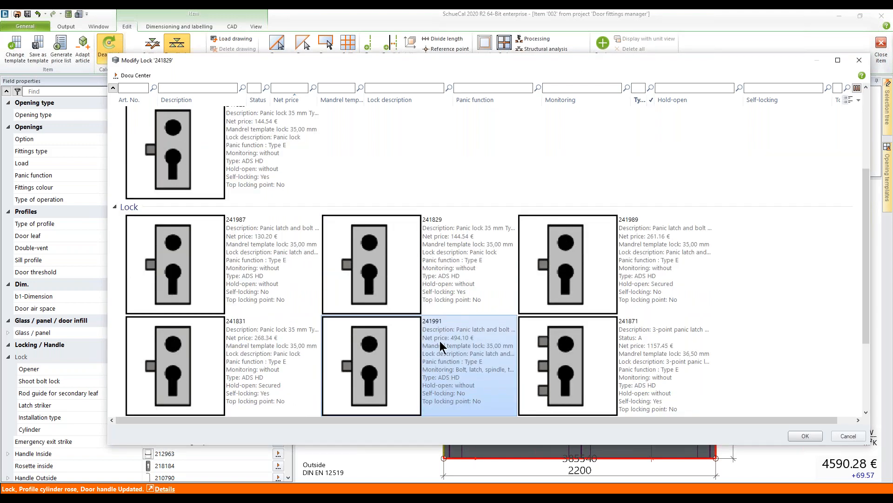
pyautogui.doubleClick(386, 358)
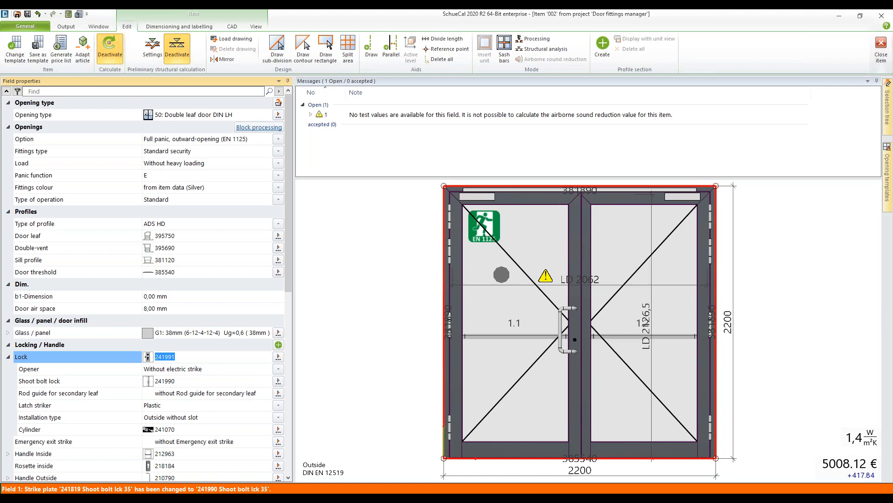
# Review the alternatives for the panic door's shoot bolt lock, keeping 241990
pyautogui.moveTo(291, 273); pyautogui.dragTo(292, 311)
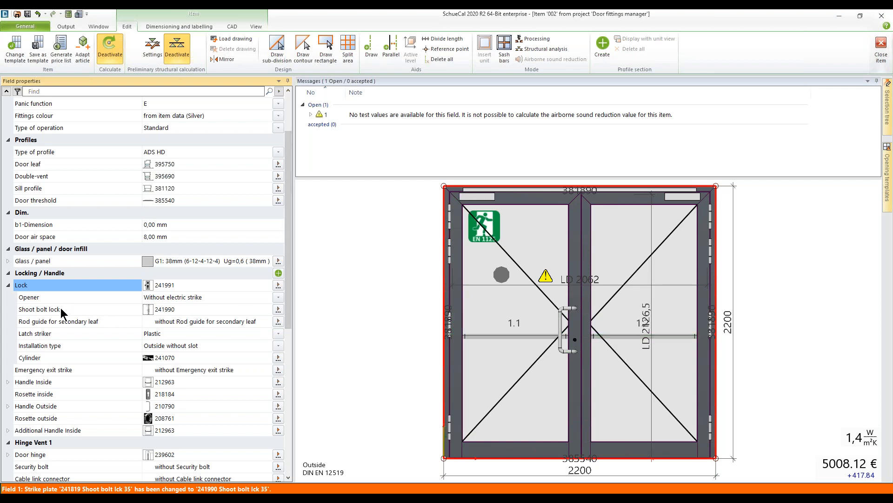
pyautogui.click(278, 309)
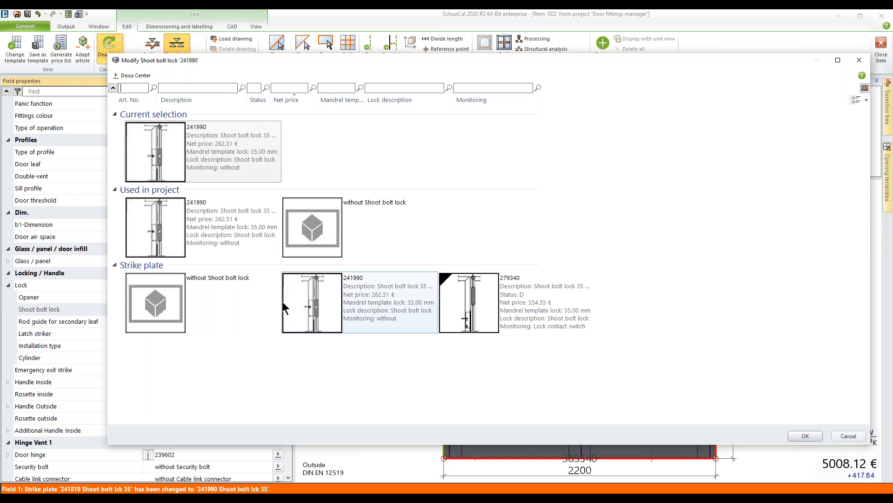
pyautogui.click(201, 167)
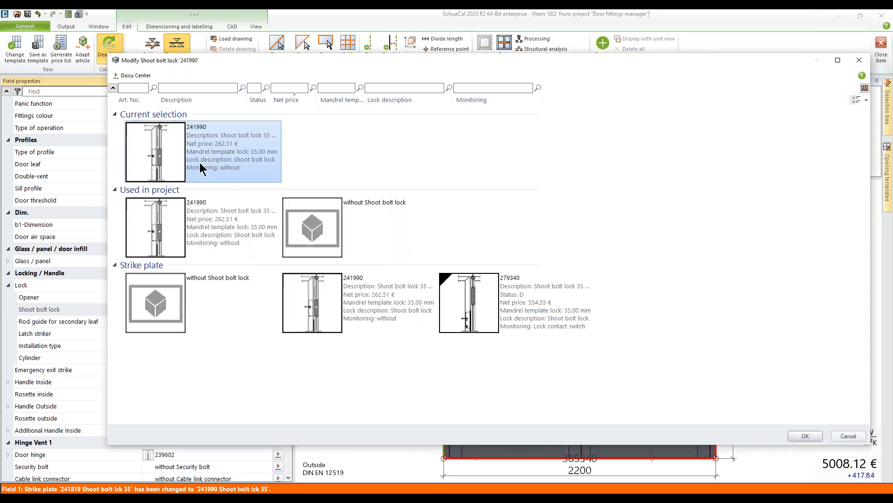
pyautogui.click(795, 434)
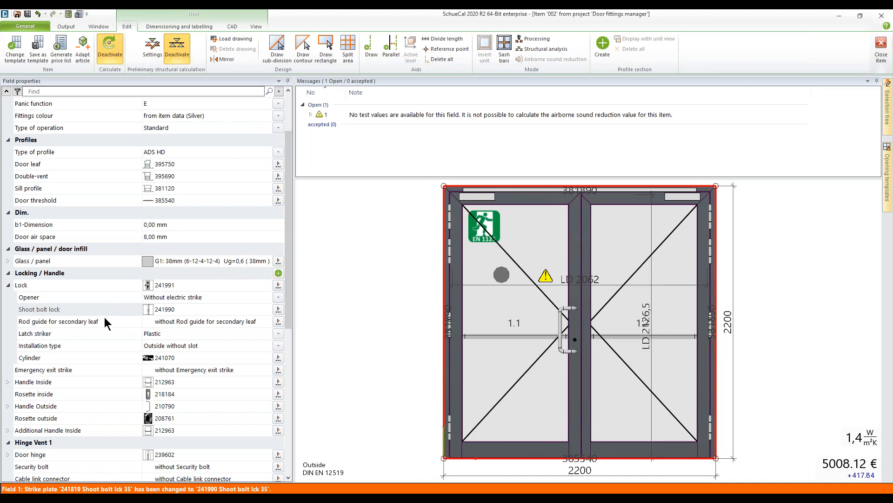
# Set the rod guide for the secondary leaf to linkage guide 279020 and close item 002
pyautogui.click(278, 322)
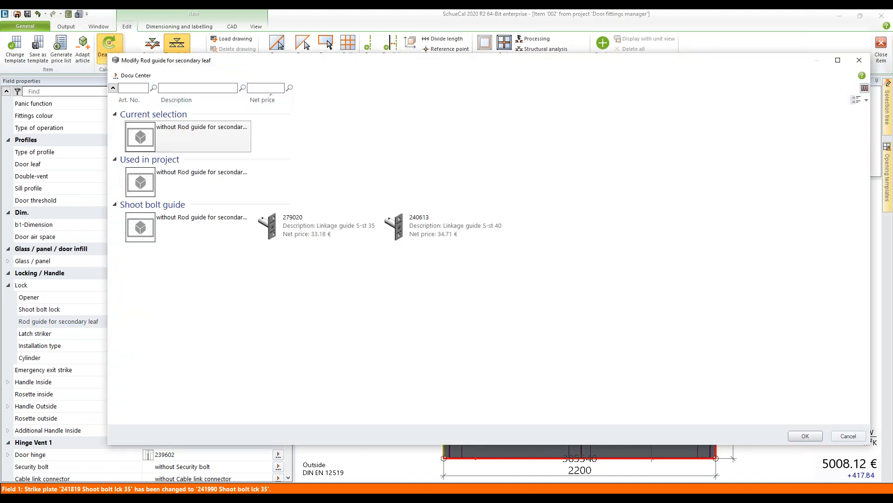
pyautogui.moveTo(309, 234)
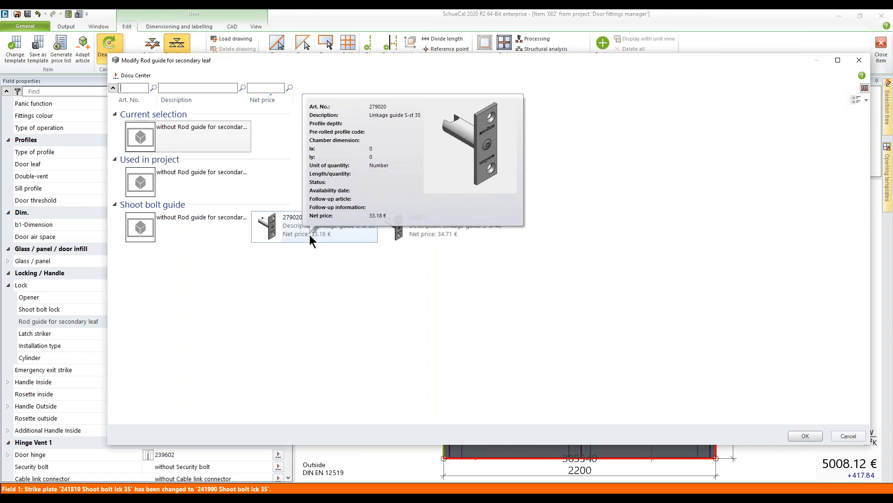
pyautogui.doubleClick(274, 223)
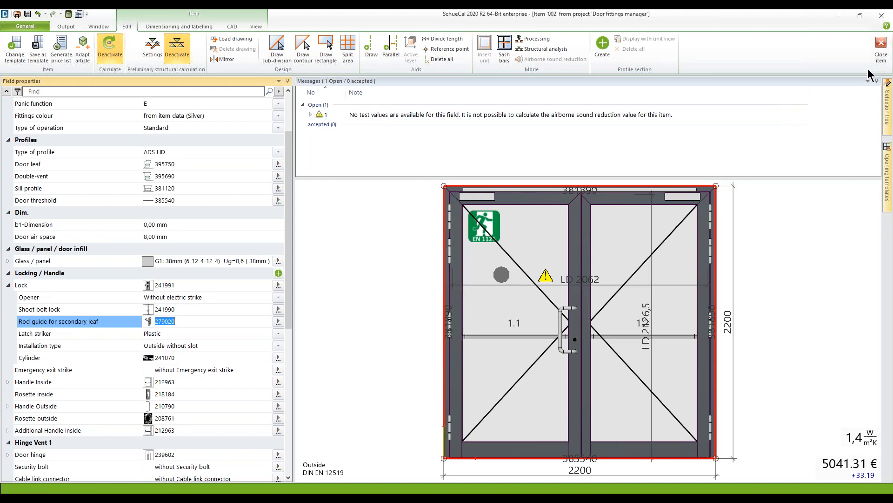
pyautogui.click(882, 51)
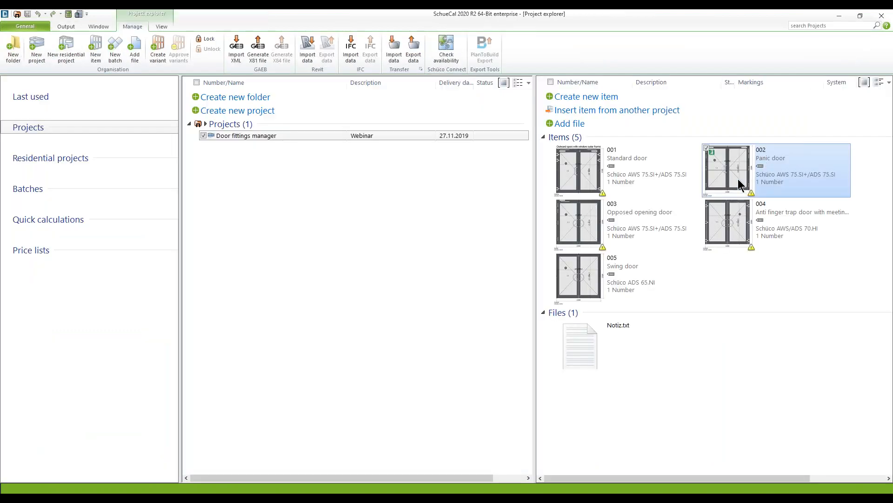
# Open opposed opening door item 003 and check its elevation from the inside, returning to the outside view
pyautogui.doubleClick(573, 226)
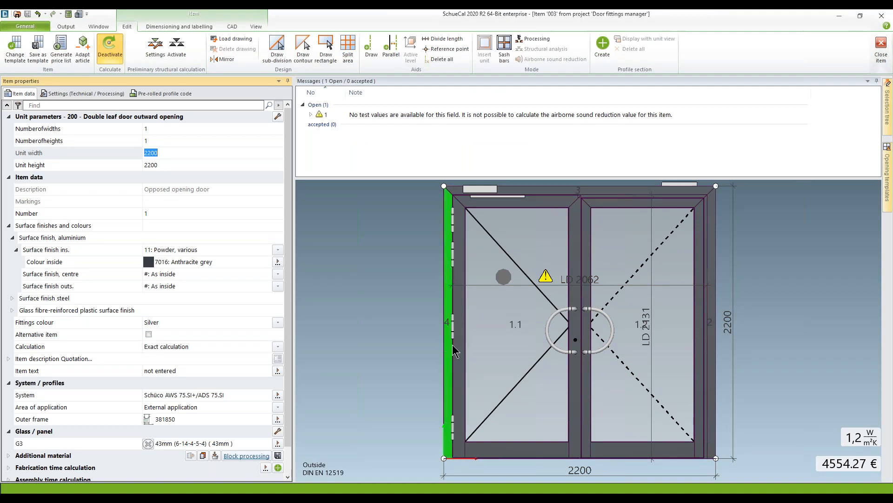
pyautogui.rightClick(344, 275)
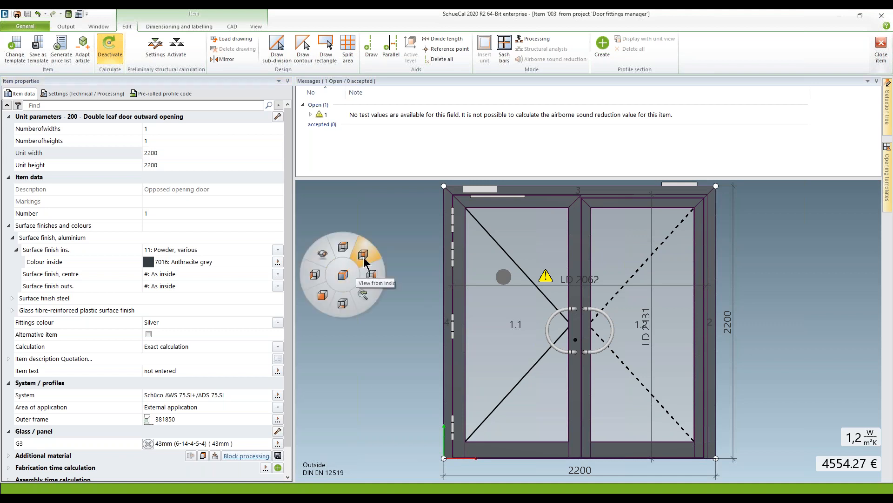
pyautogui.click(363, 257)
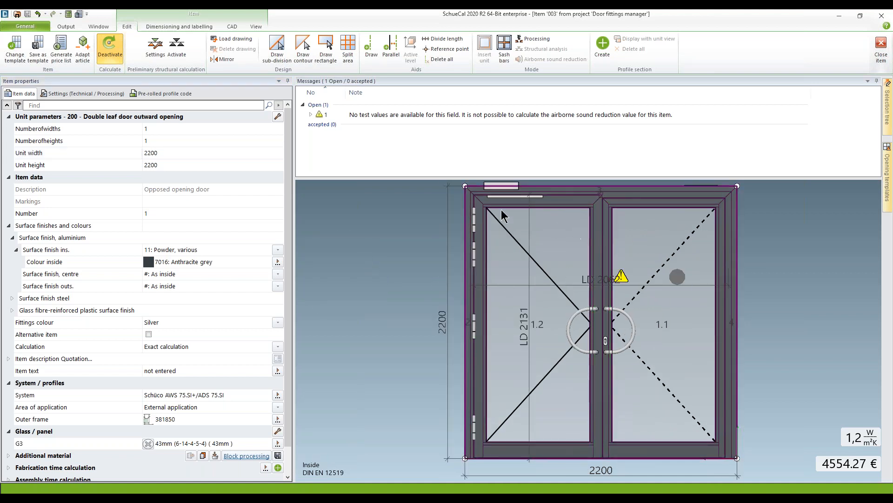
pyautogui.rightClick(364, 318)
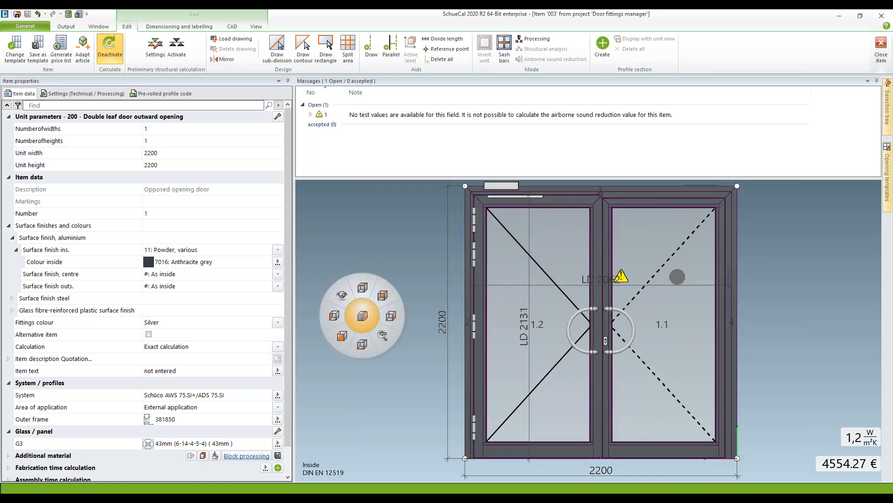
pyautogui.click(345, 335)
# Display the horizontal profile section through both leaves of the opposed opening door and close it after examining it
pyautogui.moveTo(405, 283); pyautogui.dragTo(754, 281)
pyautogui.doubleClick(208, 391)
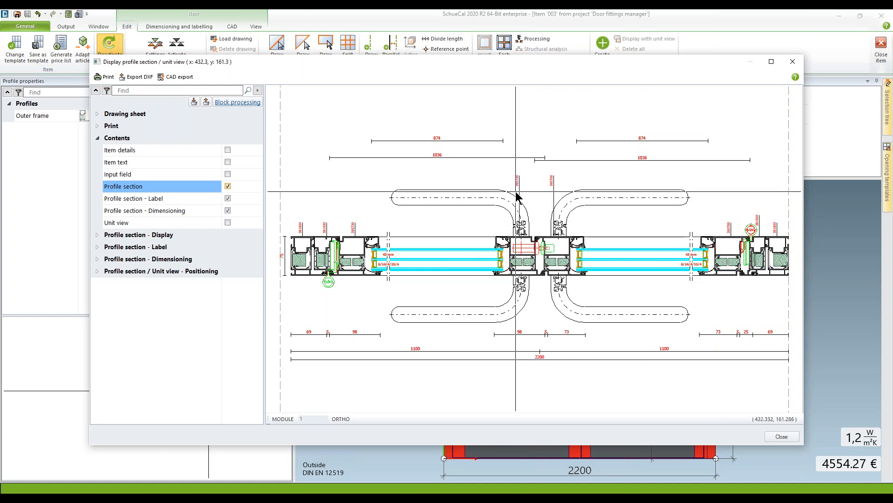
pyautogui.click(782, 436)
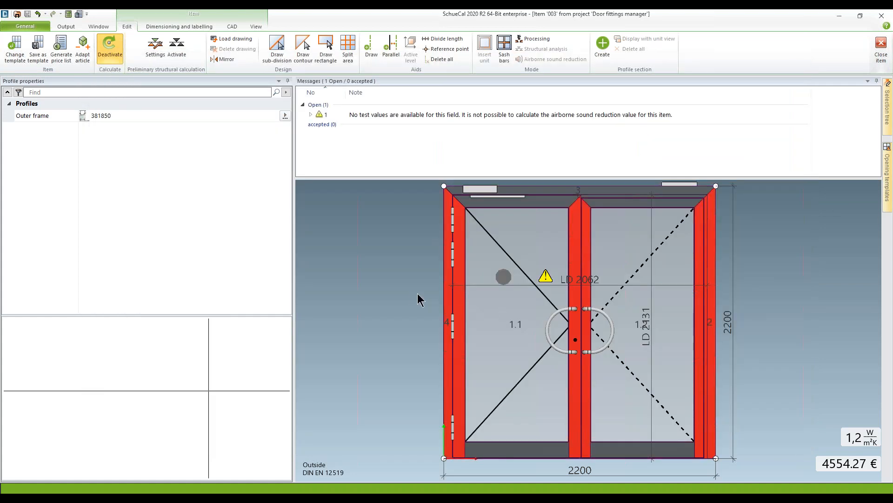
# Change the door leaf profile of the opposed opening door to 395700
pyautogui.click(505, 248)
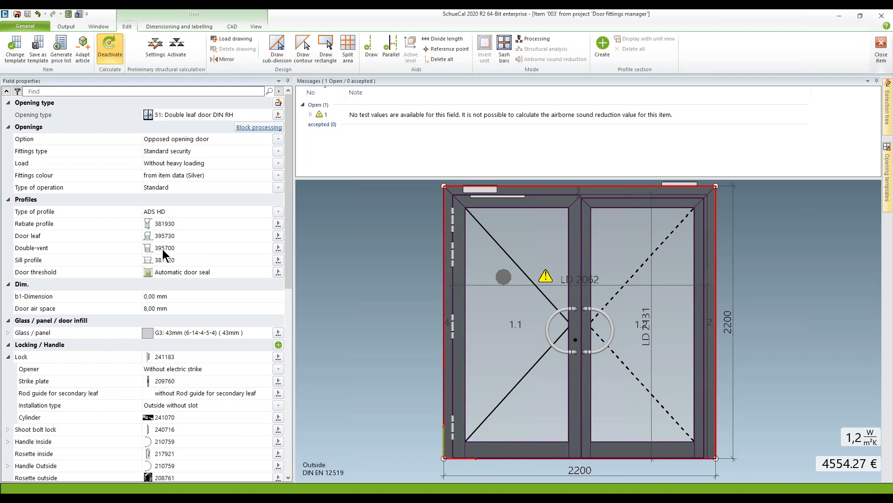
pyautogui.click(279, 237)
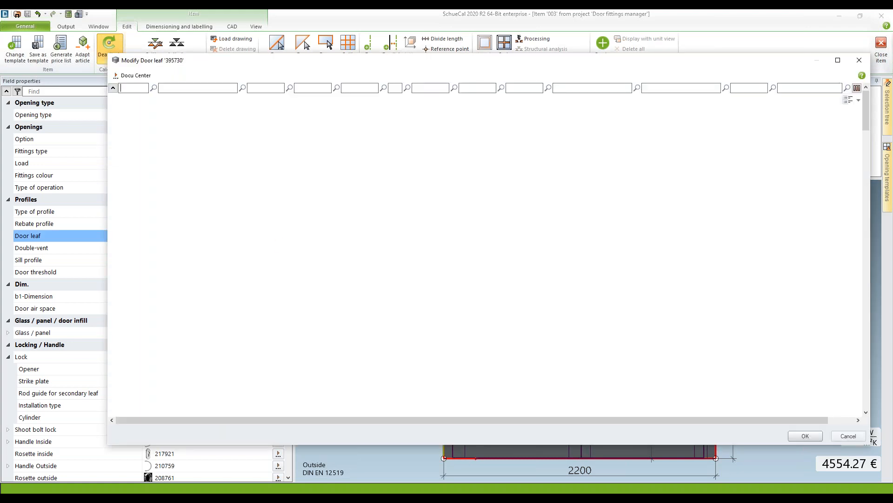
pyautogui.moveTo(285, 236)
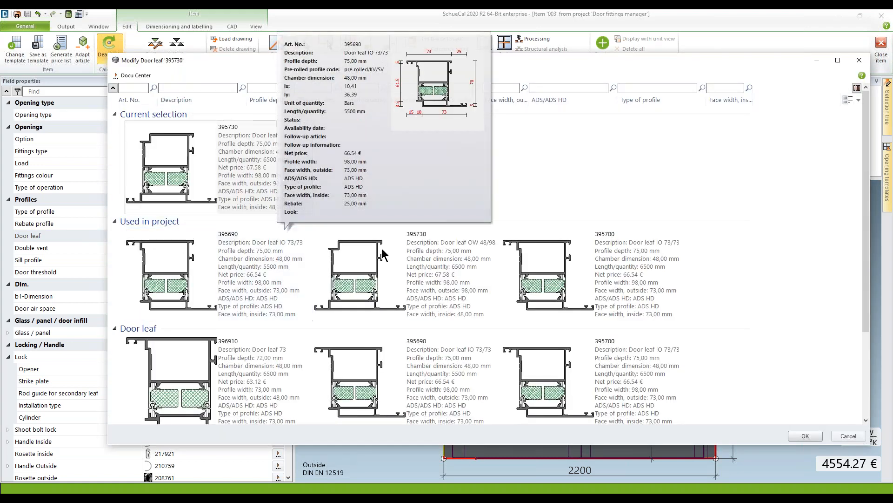
pyautogui.doubleClick(542, 279)
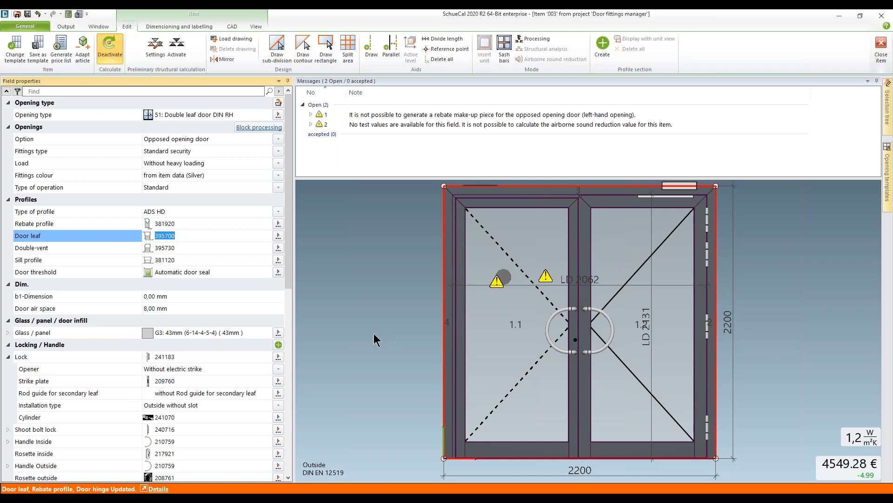
# Review the available door closer types, keeping the visible closer with divided slide rail, and close item 003
pyautogui.moveTo(287, 277); pyautogui.dragTo(275, 461)
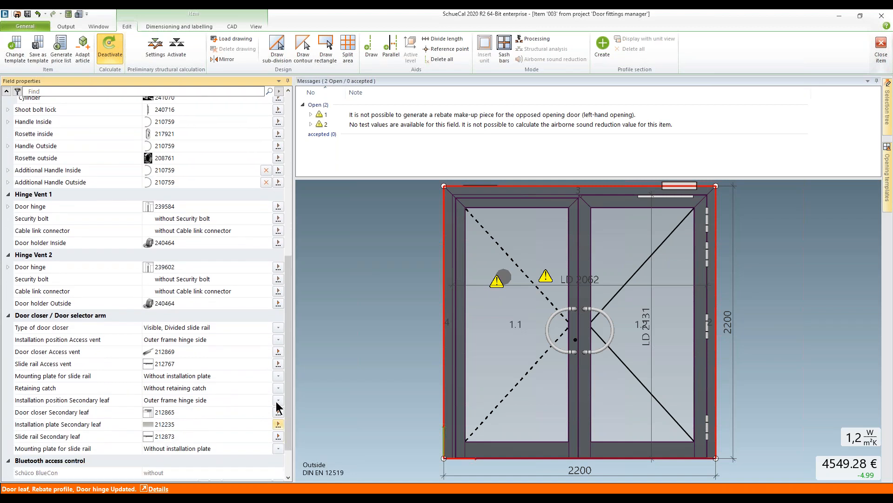
pyautogui.click(277, 328)
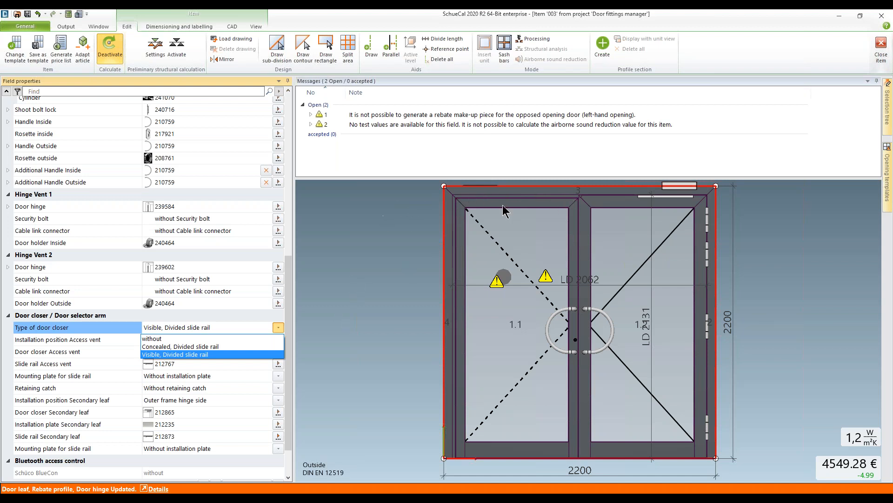
pyautogui.click(370, 336)
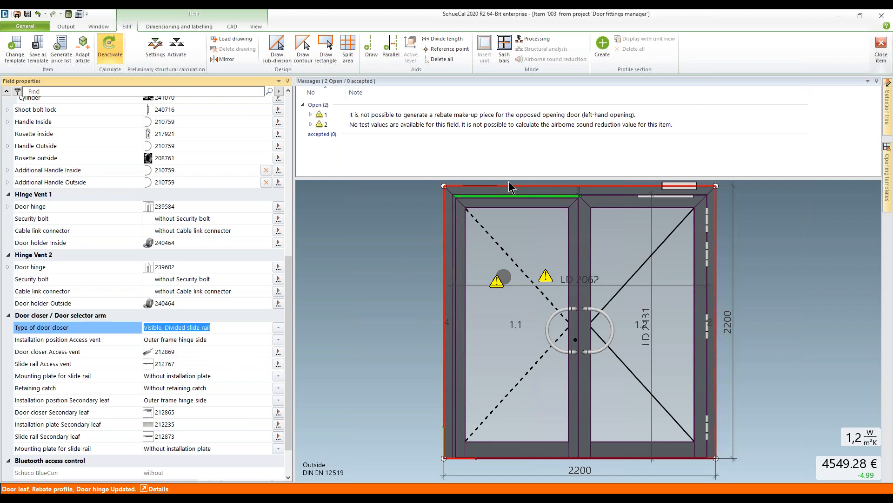
pyautogui.click(881, 49)
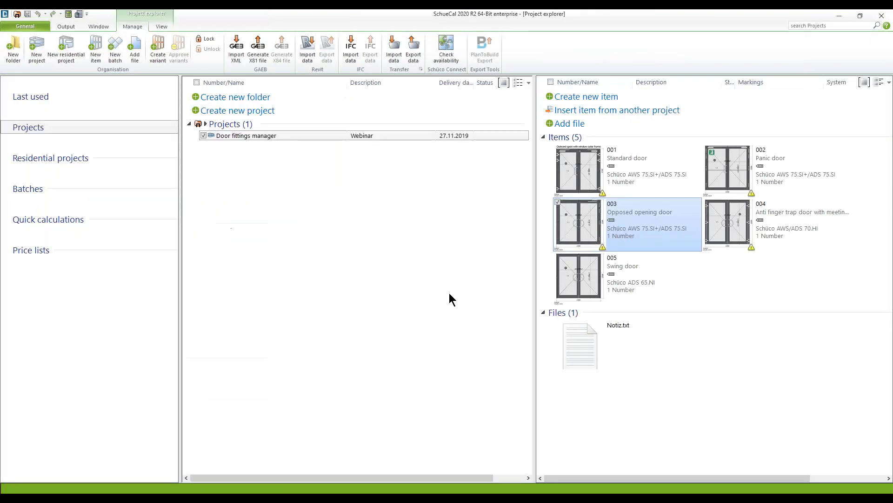
# Open anti finger trap door item 004 and examine its horizontal profile section at the meeting stiles and the hinge side
pyautogui.click(734, 225)
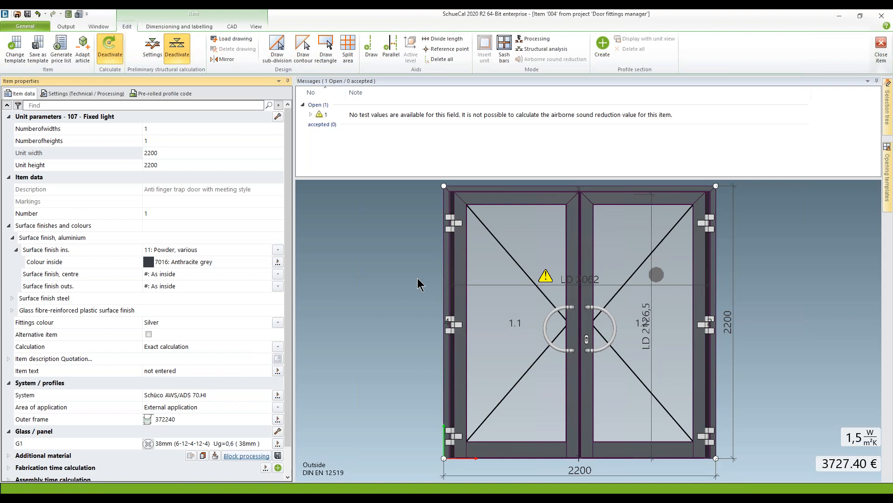
pyautogui.click(449, 282)
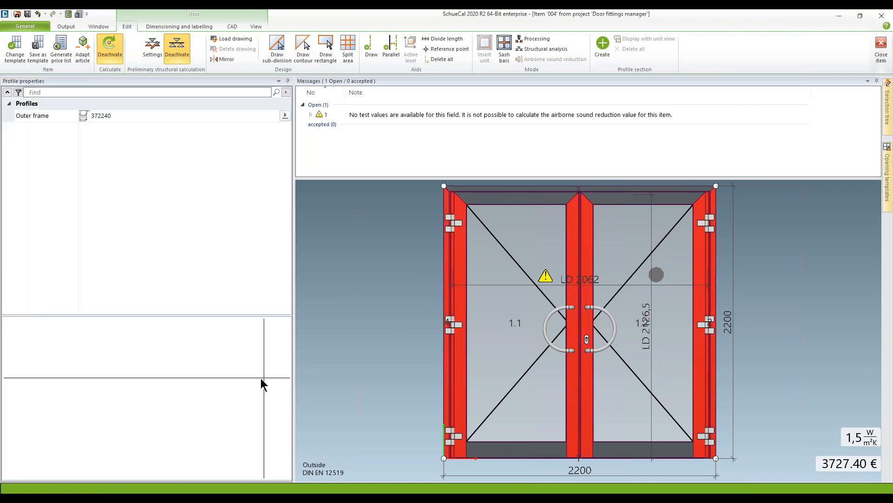
pyautogui.doubleClick(216, 396)
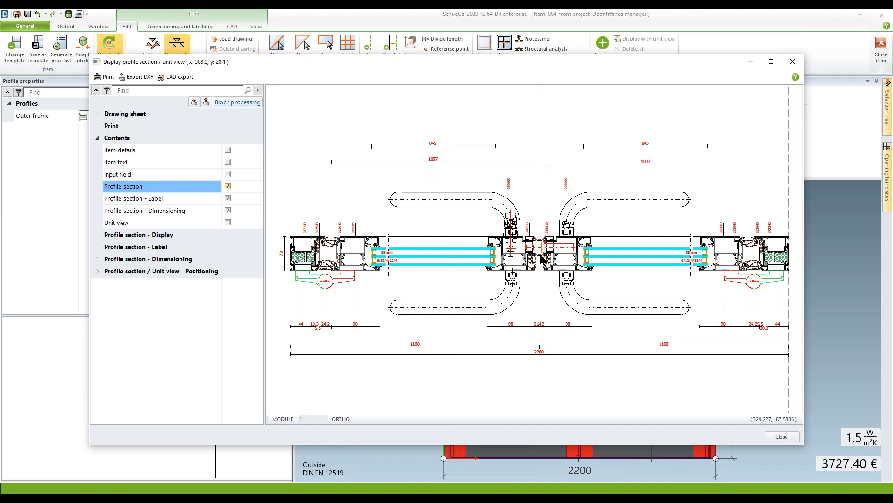
pyautogui.scroll(4, 541, 253)
pyautogui.scroll(3, 541, 253)
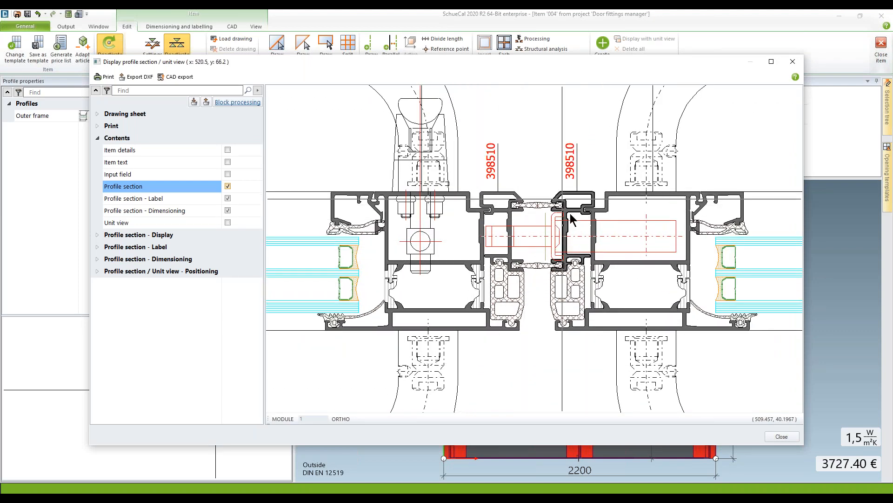
pyautogui.scroll(-6, 679, 361)
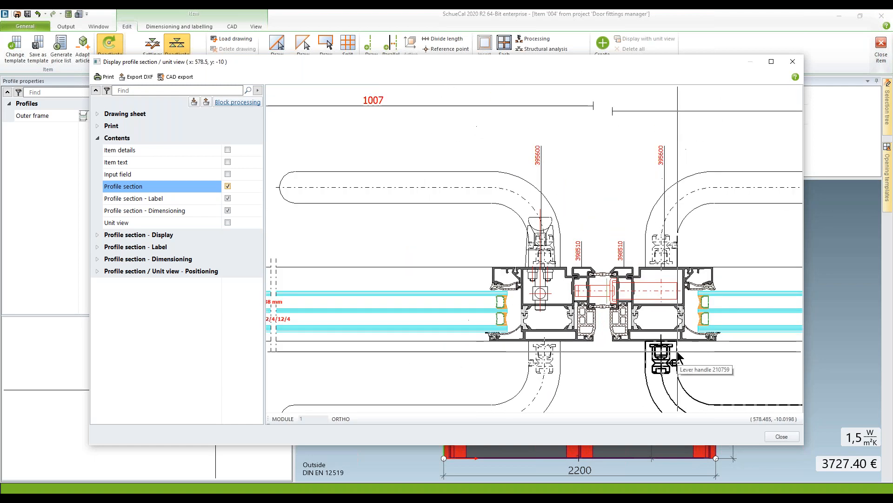
pyautogui.scroll(4, 354, 326)
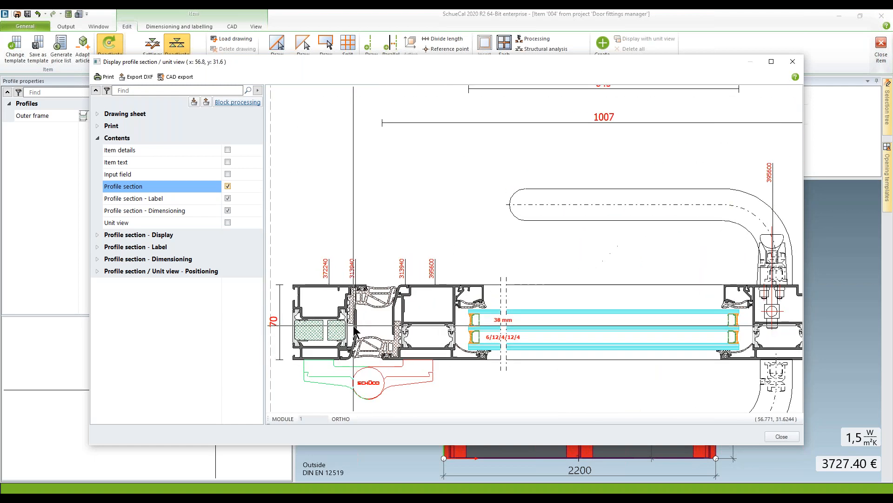
pyautogui.moveTo(371, 368); pyautogui.dragTo(385, 296, button='middle')
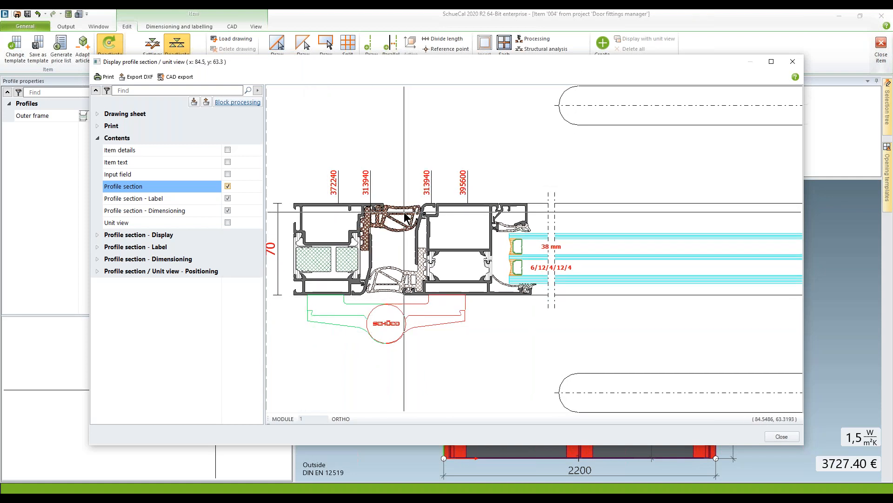
pyautogui.moveTo(404, 213)
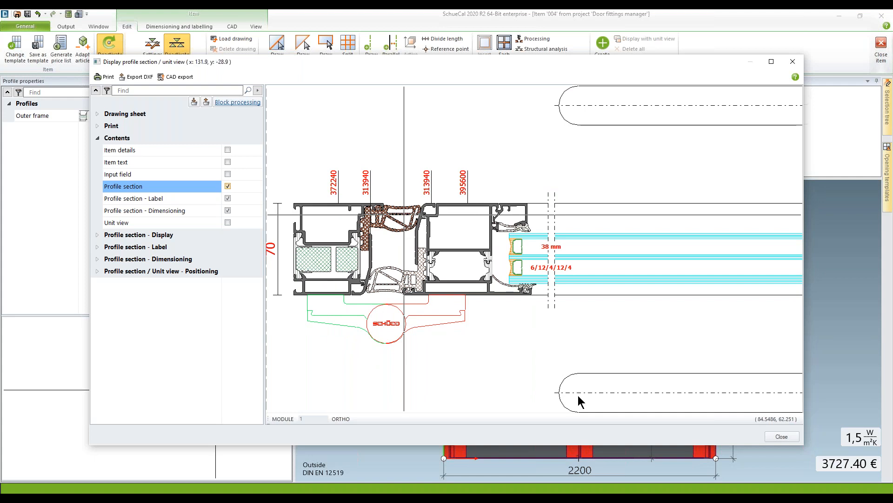
pyautogui.click(791, 435)
# Inspect the hinge-side outer frame section and the door's opening option, keeping anti finger trap, outward-opening
pyautogui.click(507, 347)
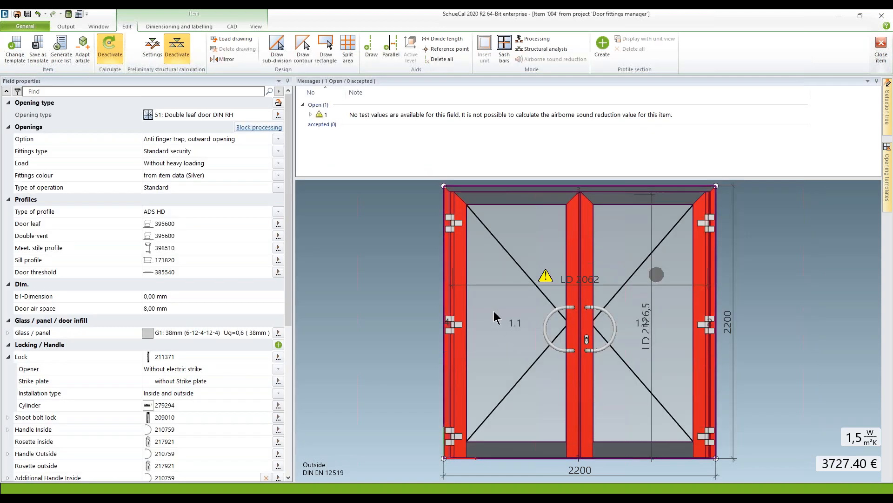
pyautogui.click(454, 285)
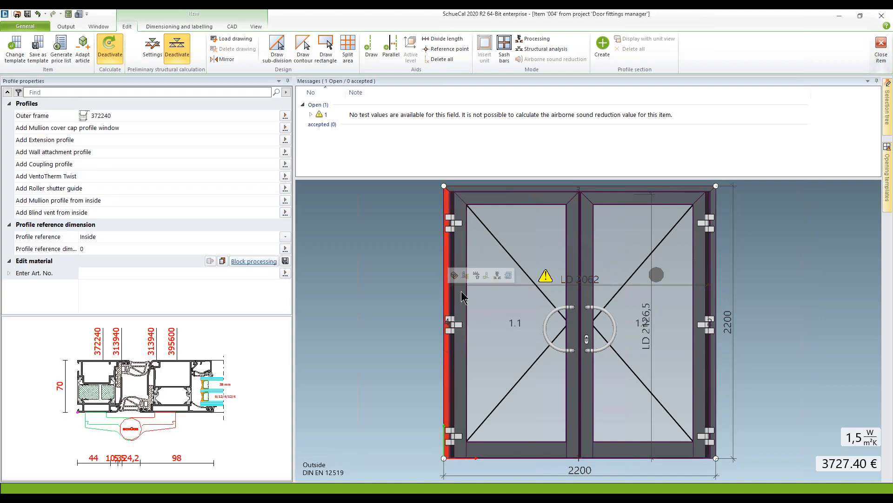
pyautogui.click(502, 290)
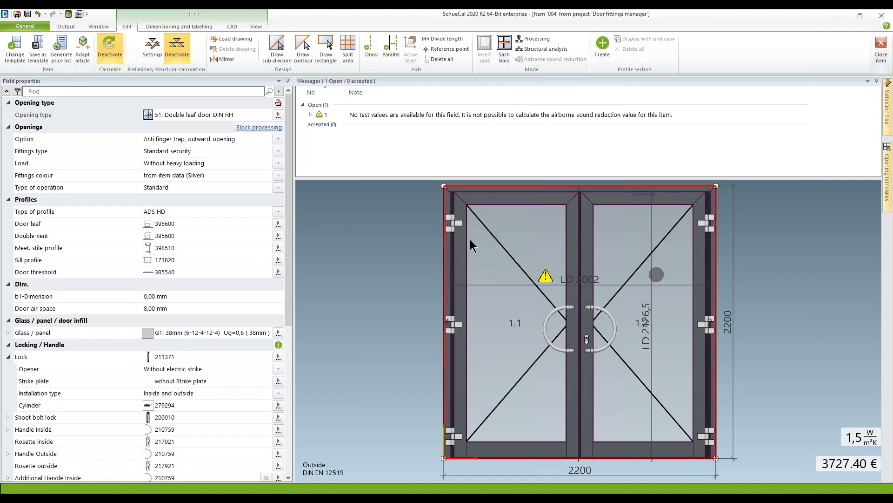
pyautogui.click(235, 136)
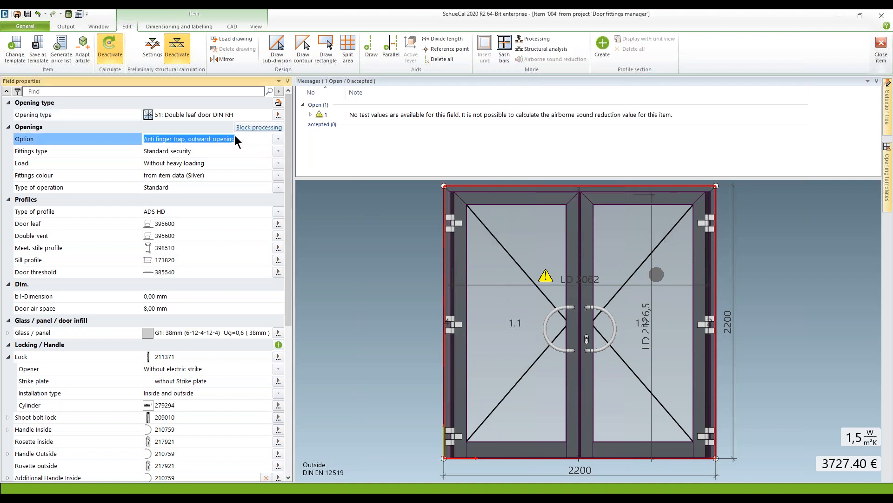
pyautogui.click(234, 137)
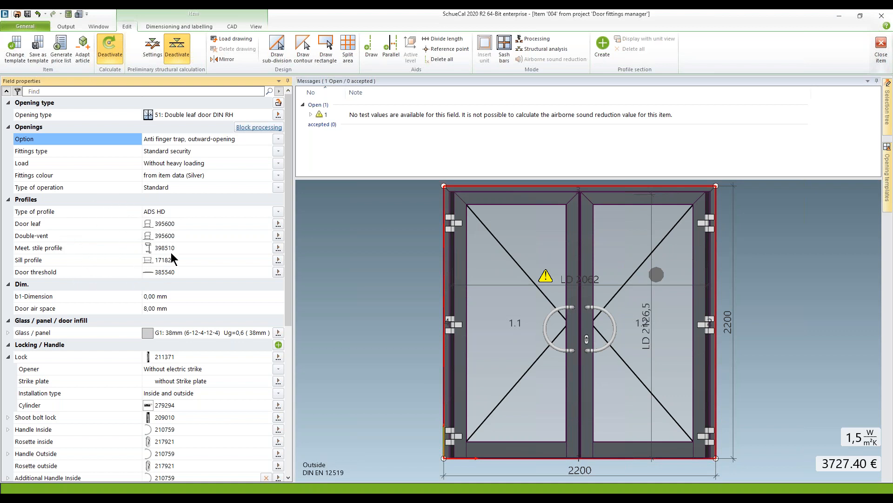
# Review the alternative meeting stile profiles for the anti finger trap door, keeping 398510, and close item 004
pyautogui.click(279, 248)
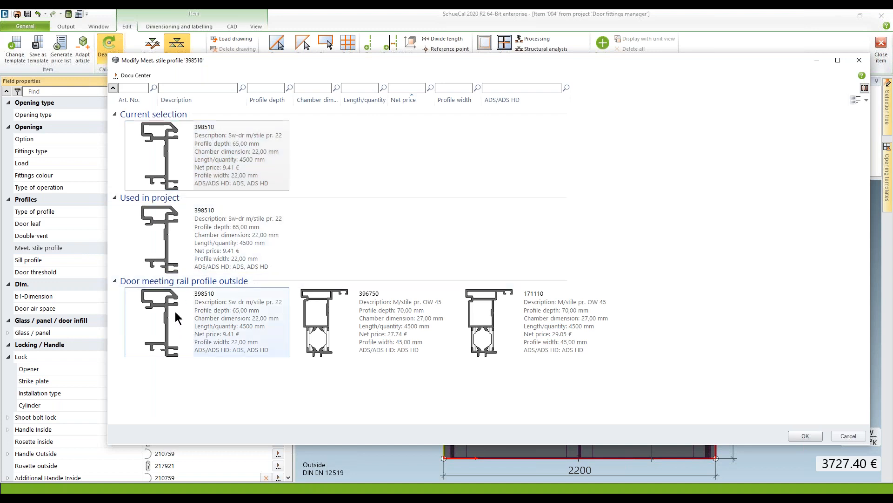
pyautogui.press('ctrl')
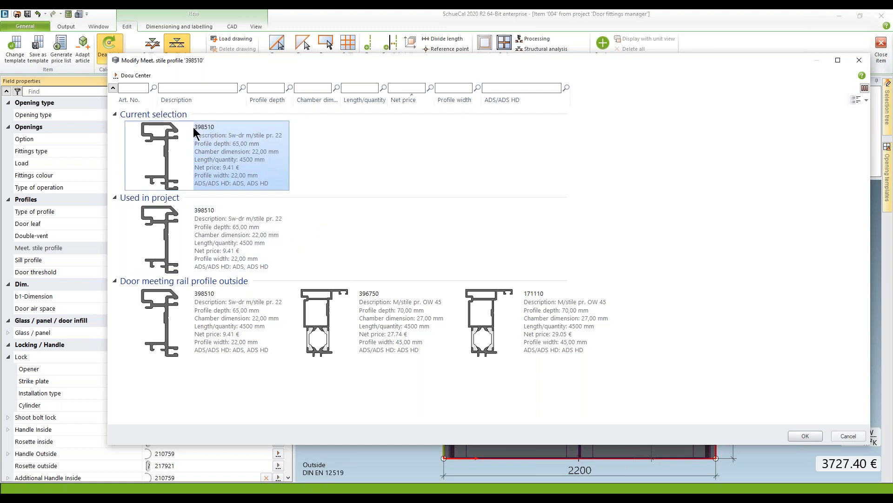
pyautogui.moveTo(199, 133)
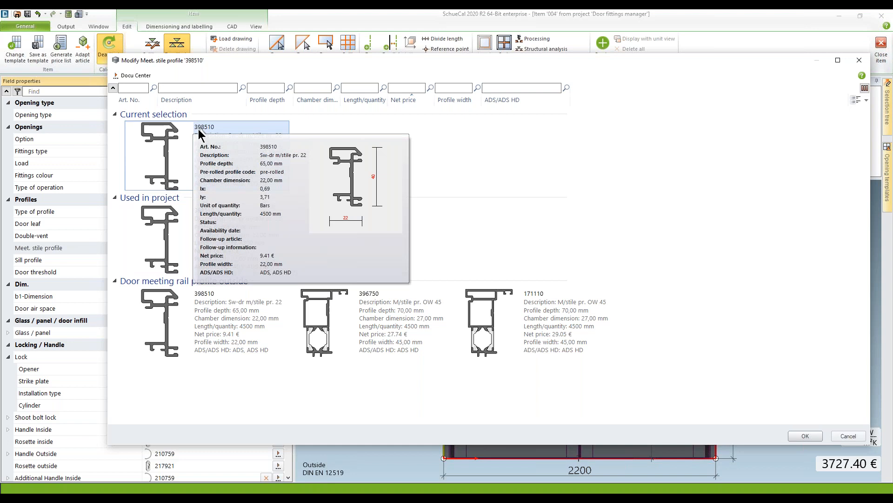
pyautogui.click(805, 435)
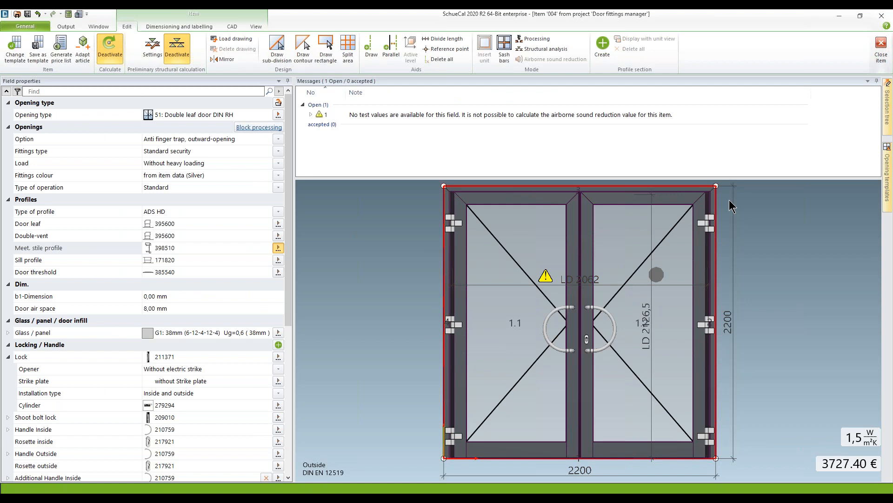
pyautogui.click(882, 44)
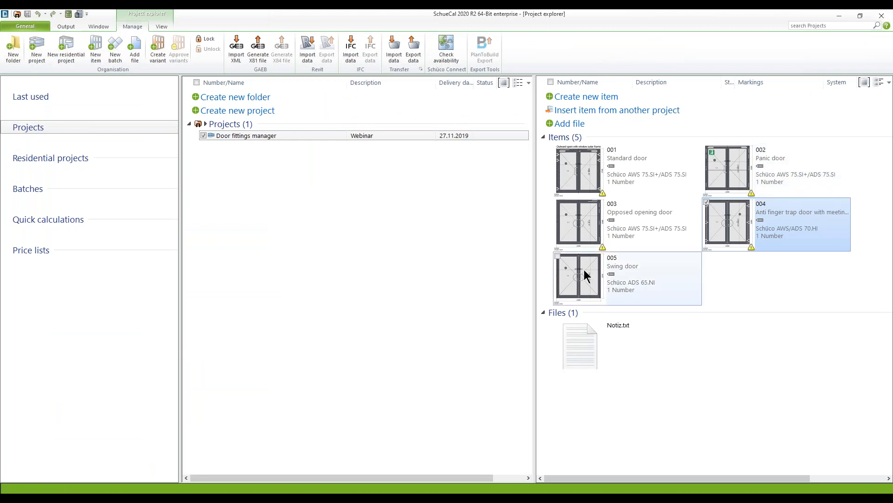
# Open swing door item 005 and display the horizontal profile section through both leaves
pyautogui.doubleClick(564, 278)
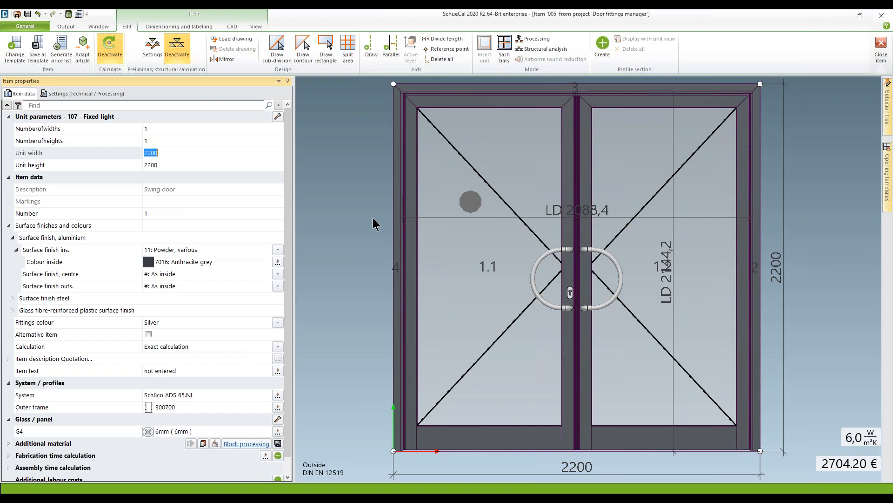
pyautogui.moveTo(365, 233); pyautogui.dragTo(766, 234)
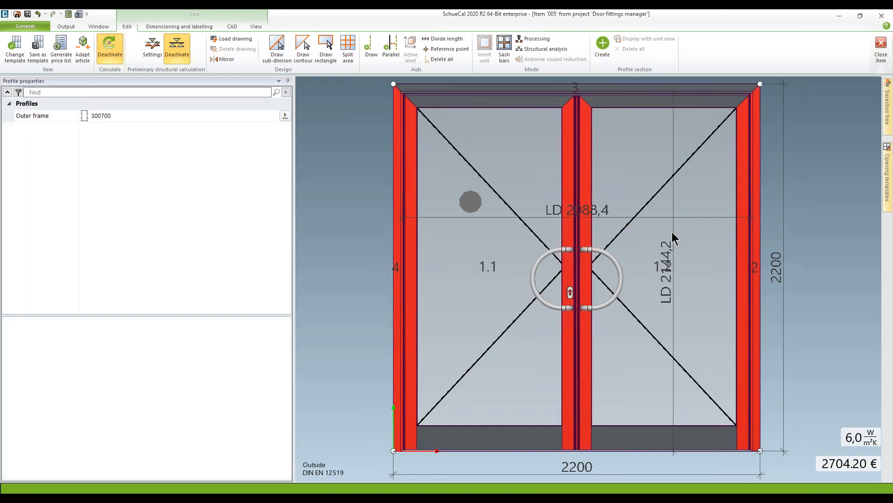
pyautogui.doubleClick(150, 386)
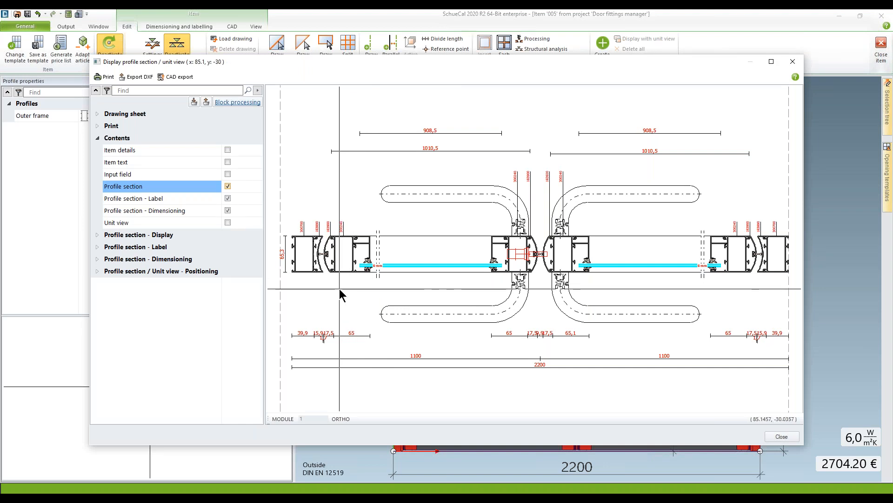
# Close the profile section, check the swing door's available meeting stile profiles without changing 183900, and review its locking, handle and hinge settings
pyautogui.click(773, 435)
pyautogui.click(508, 265)
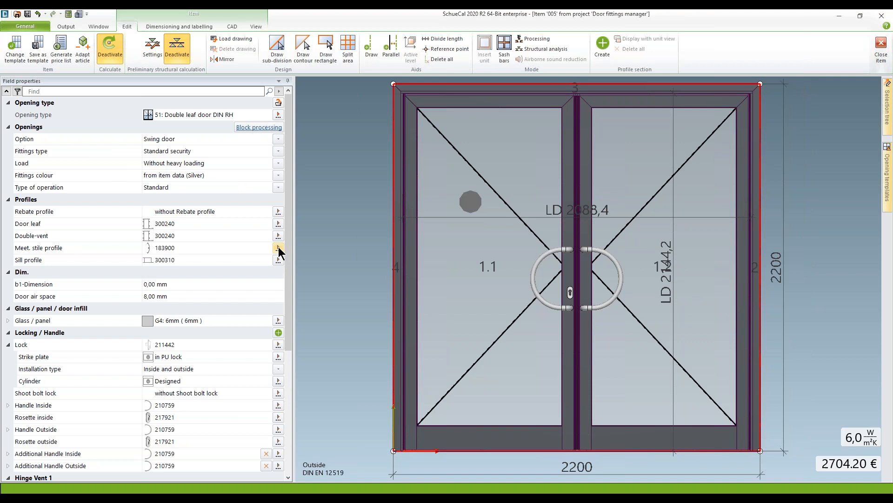
pyautogui.click(201, 223)
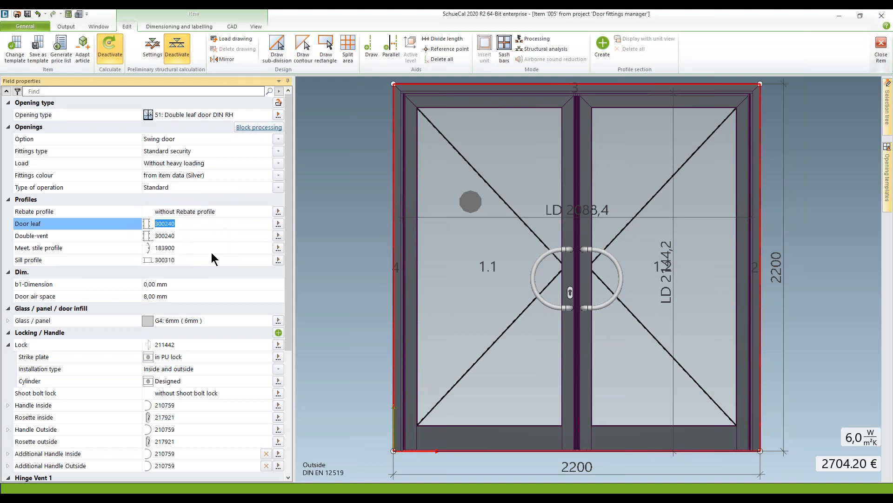
pyautogui.click(278, 249)
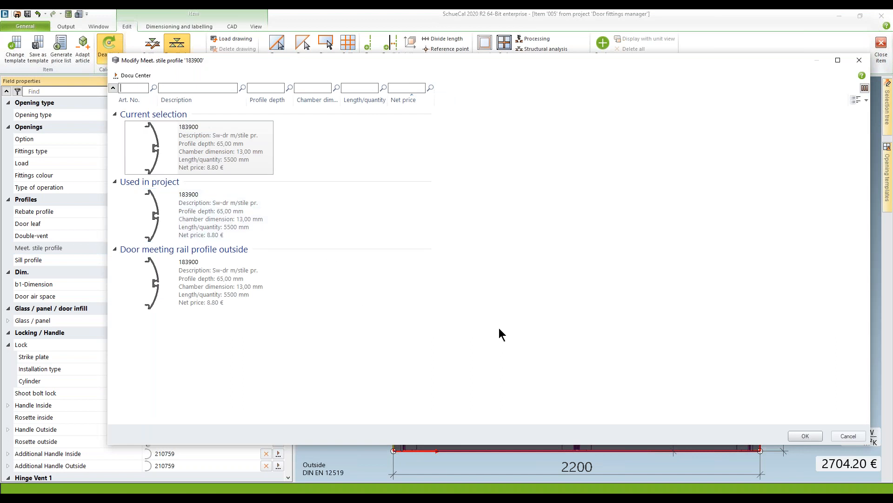
pyautogui.click(845, 436)
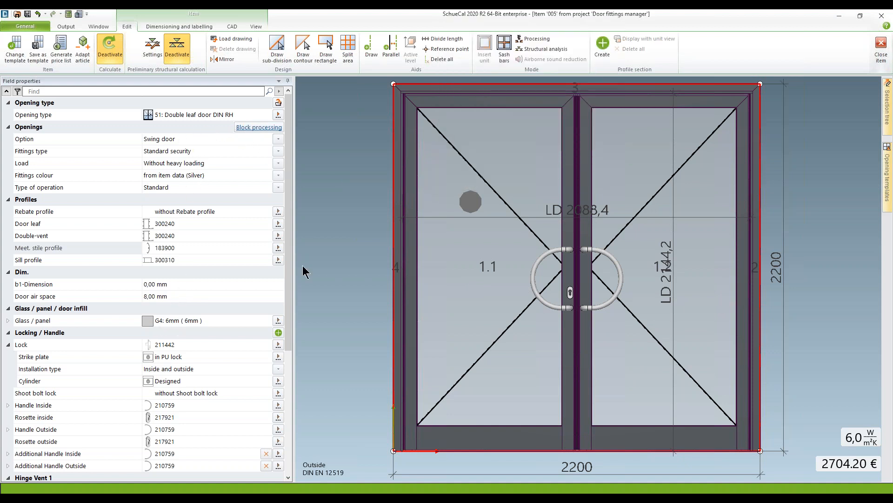
pyautogui.moveTo(289, 268); pyautogui.dragTo(287, 351)
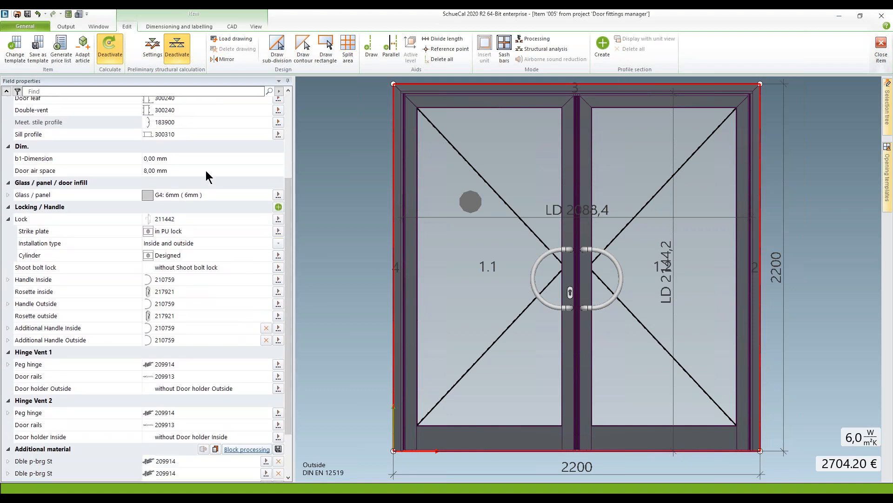
pyautogui.moveTo(289, 245); pyautogui.dragTo(274, 154)
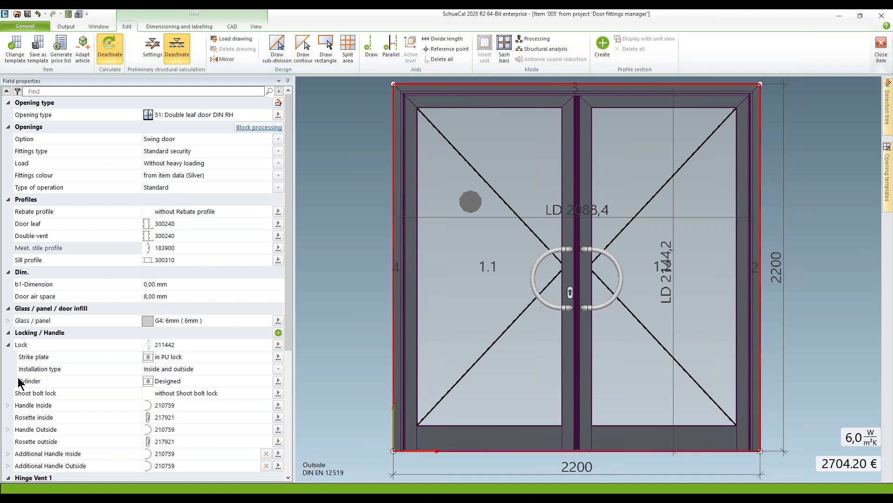
pyautogui.hotkey('alt', 'Tab')
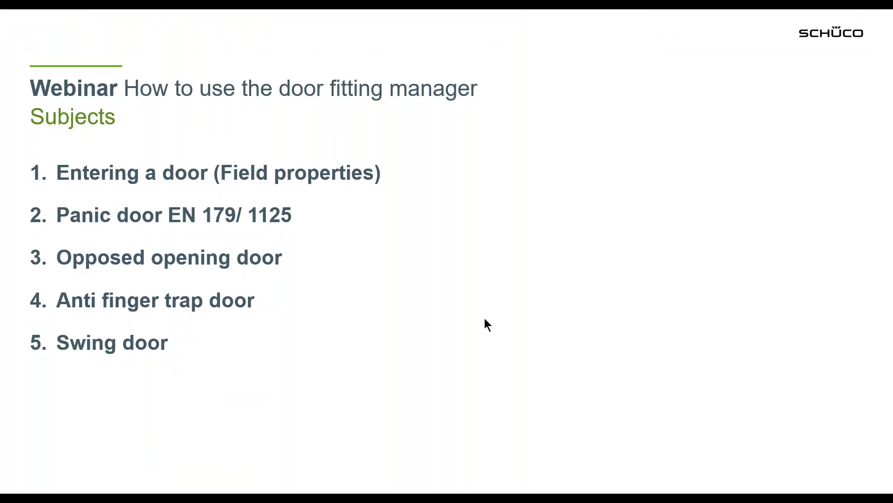
pyautogui.click(485, 317)
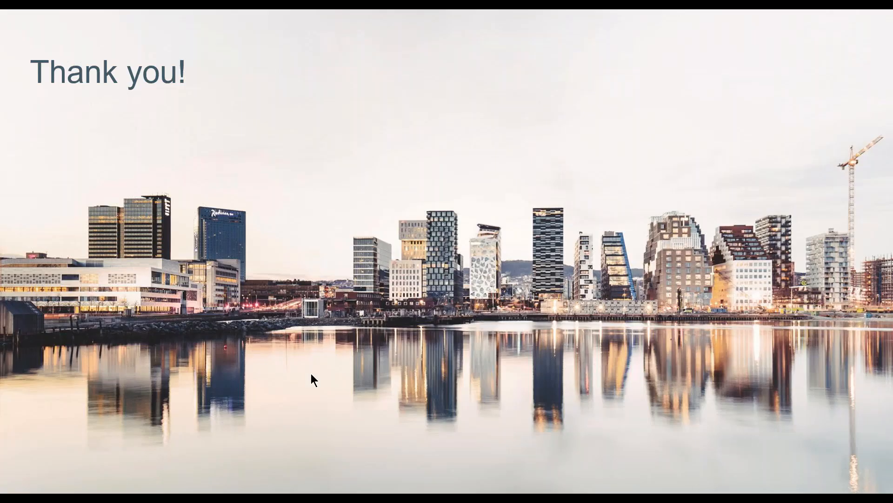